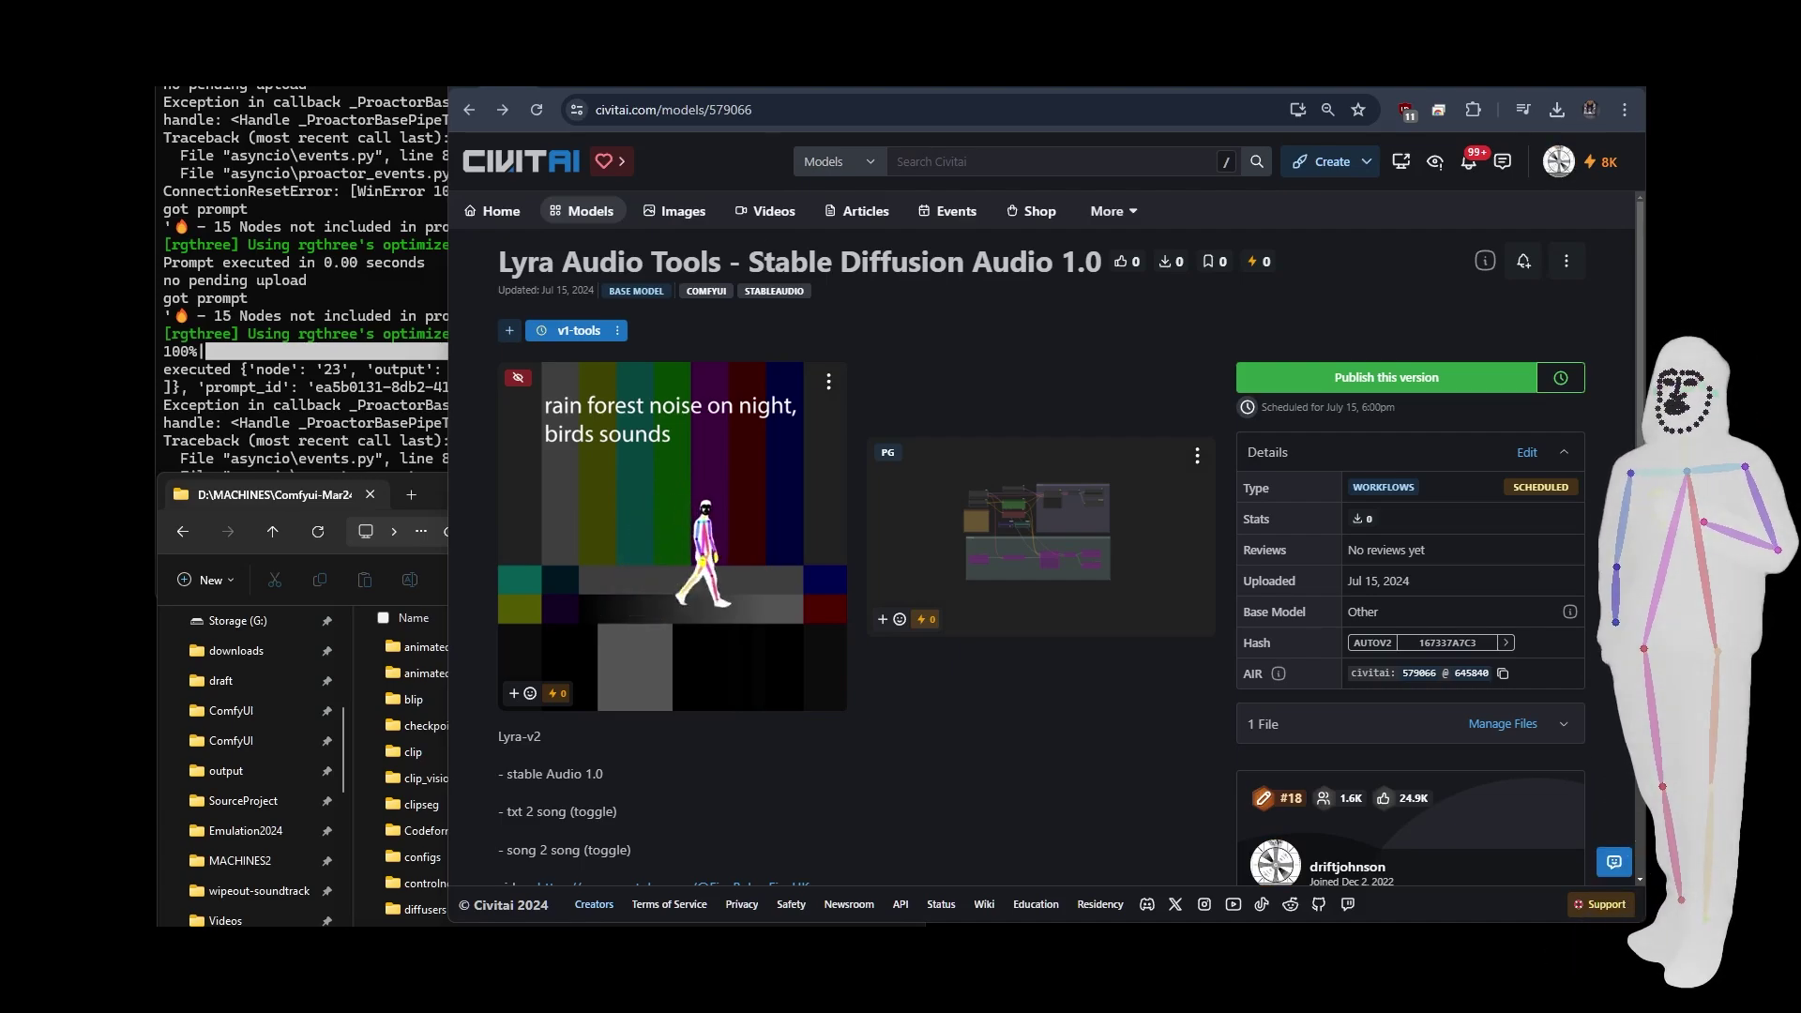
Review the stable-audio-open-1.0 model card on Hugging Face, covering its example inference code, usage notes and model description
key(ctrl+Tab)
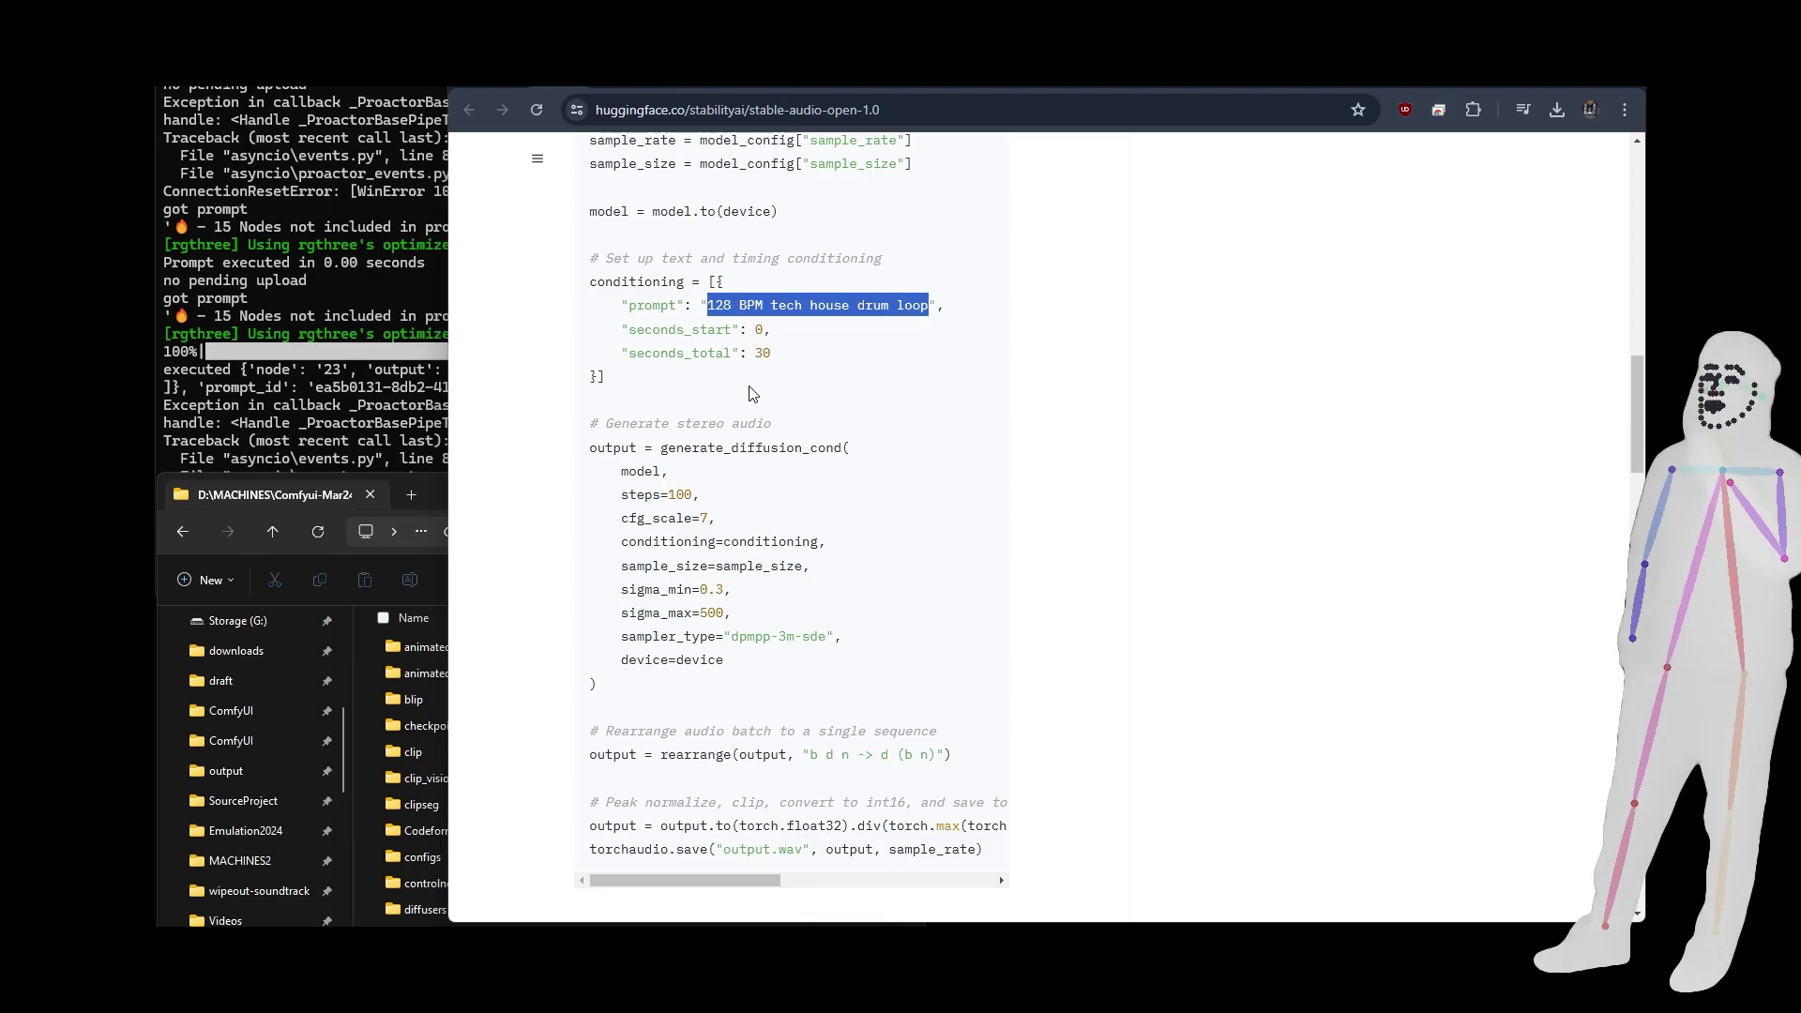
scroll(887, 430, up, 1)
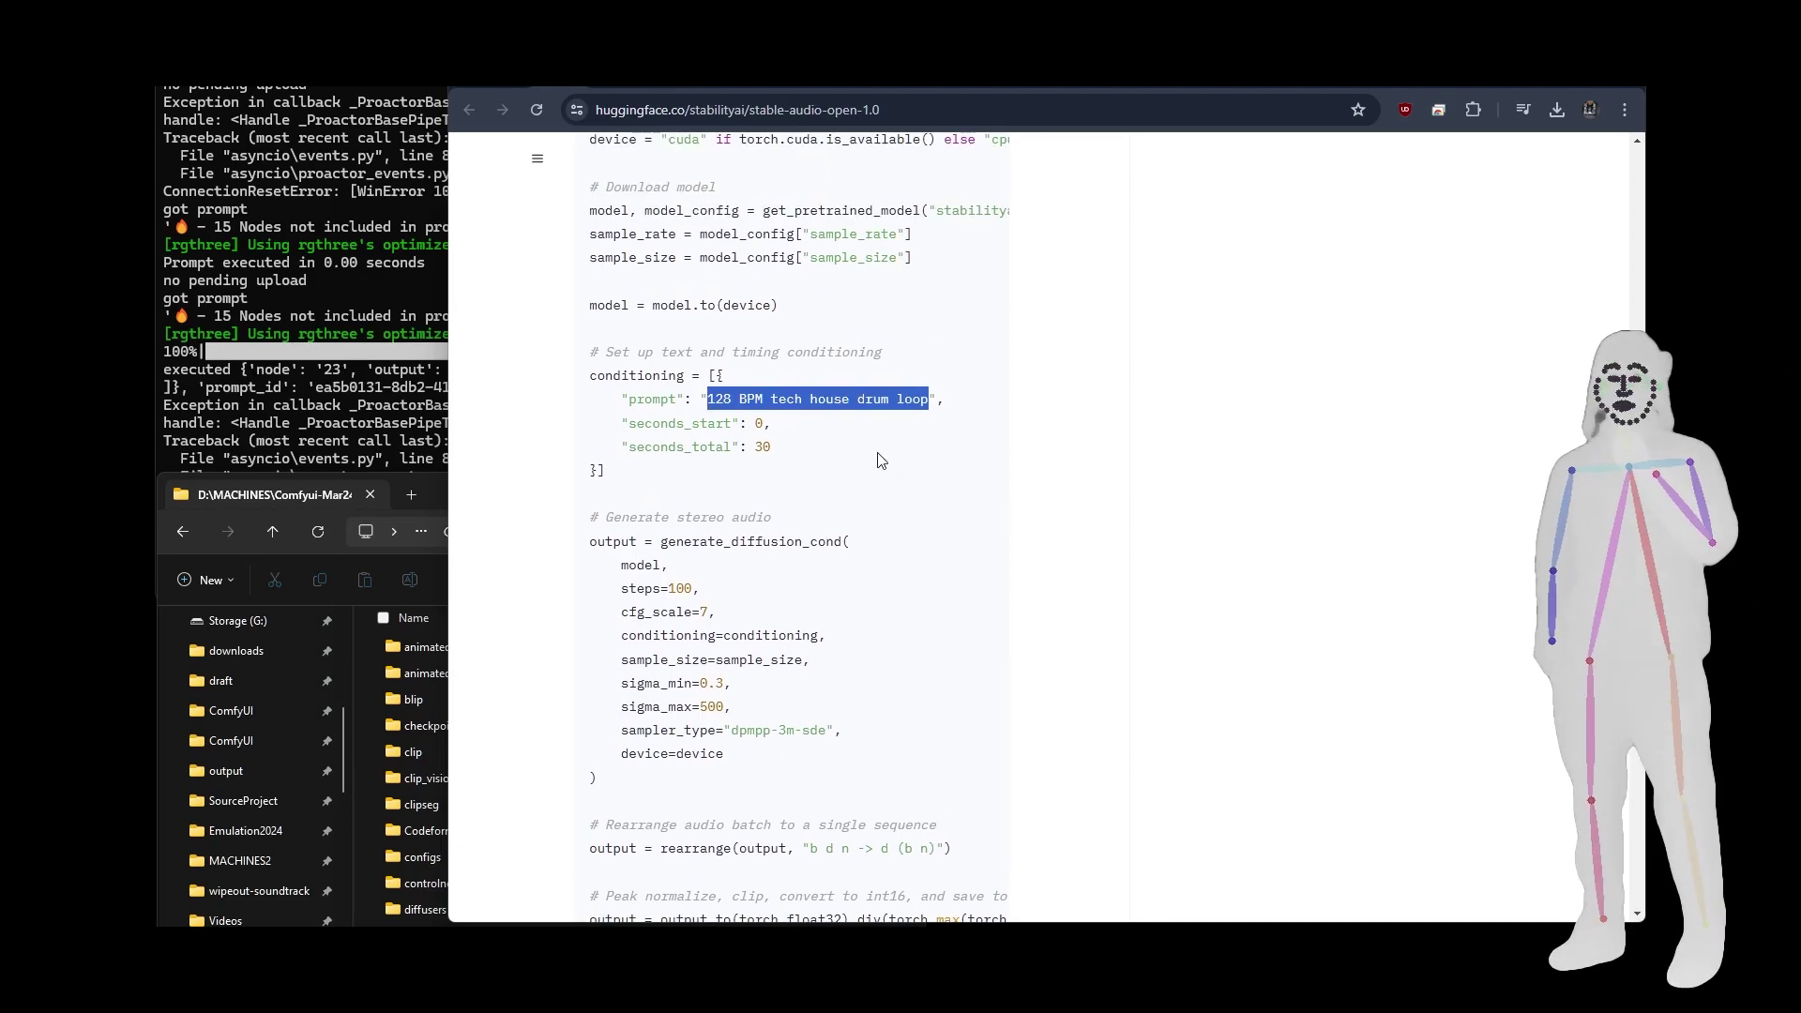
click(842, 457)
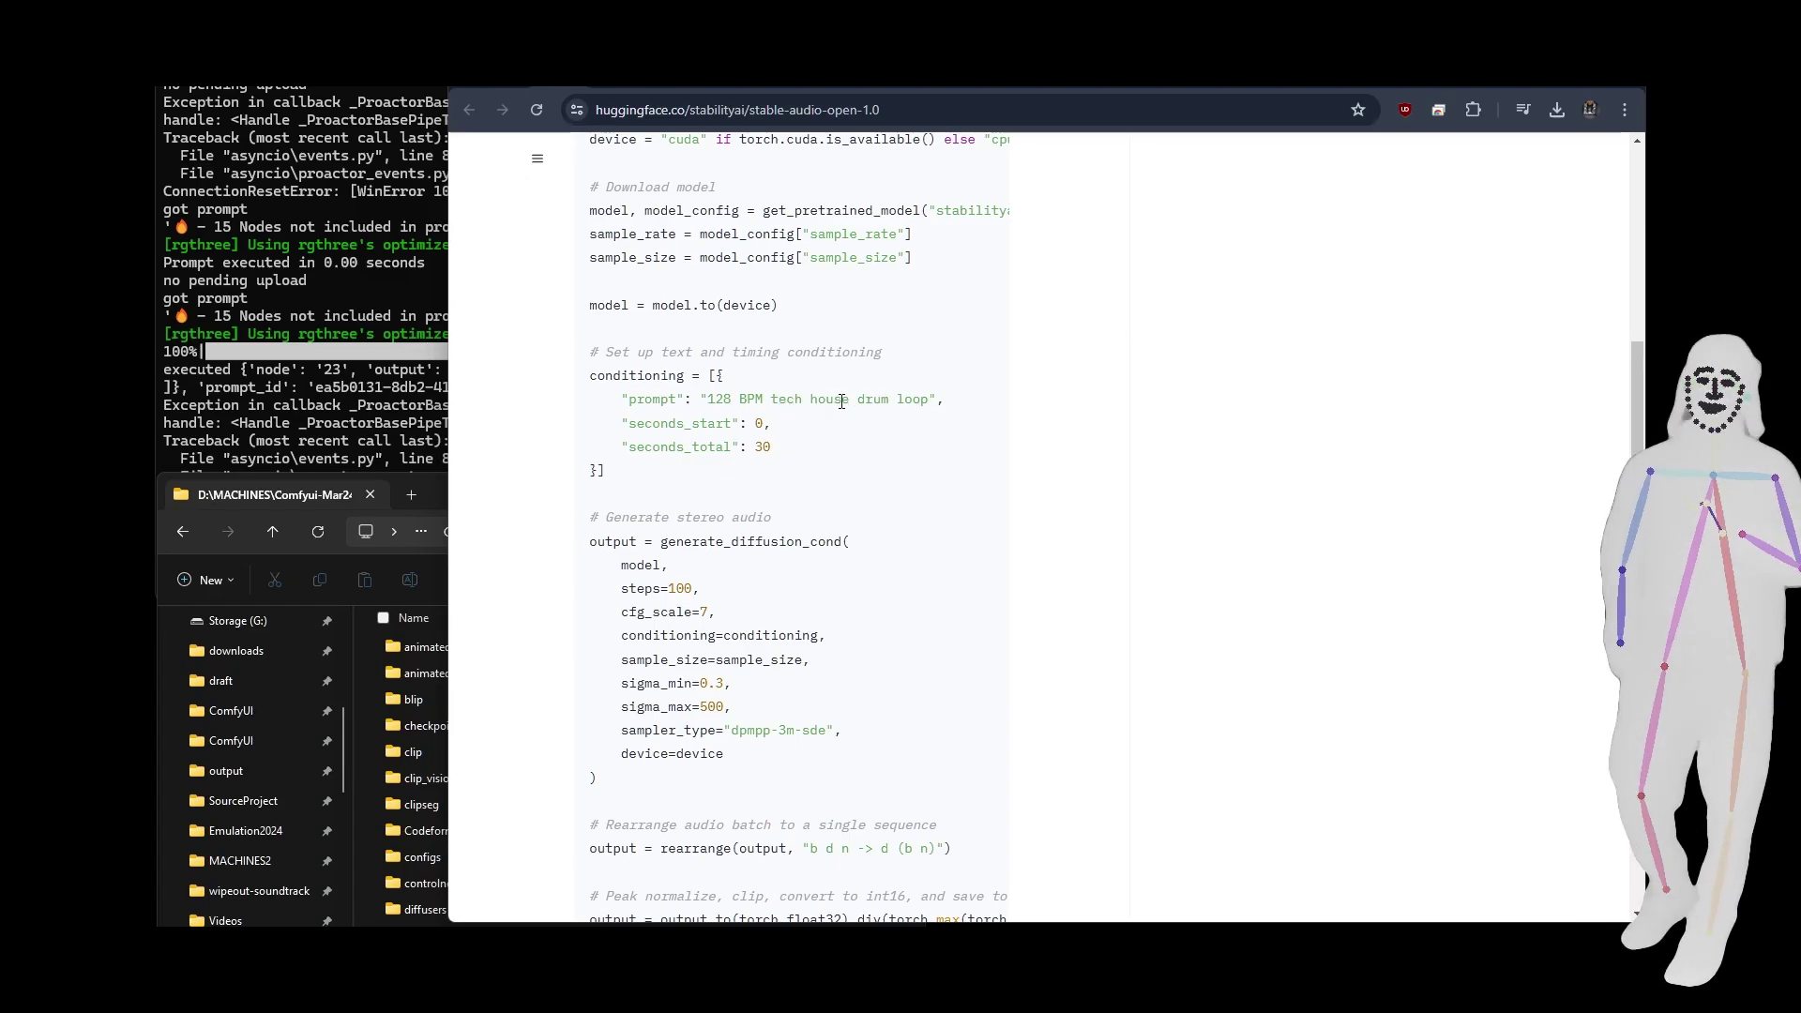
scroll(957, 623, up, 2)
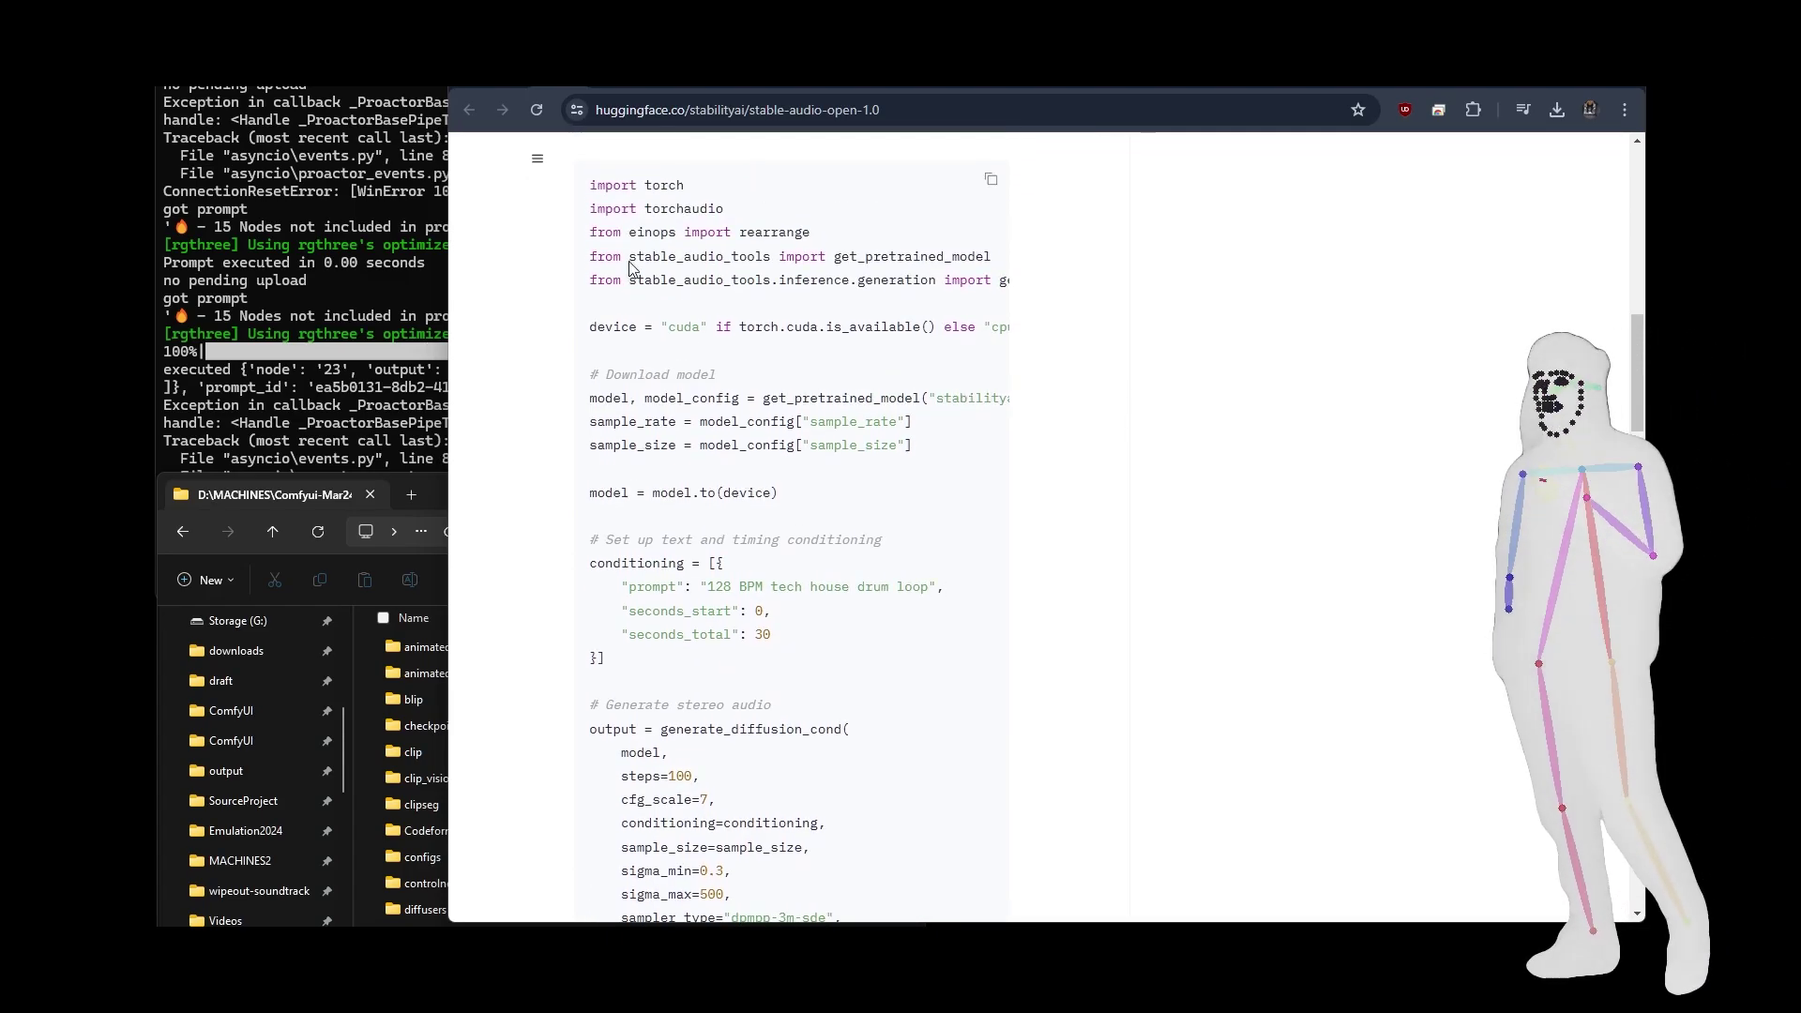
scroll(689, 309, up, 12)
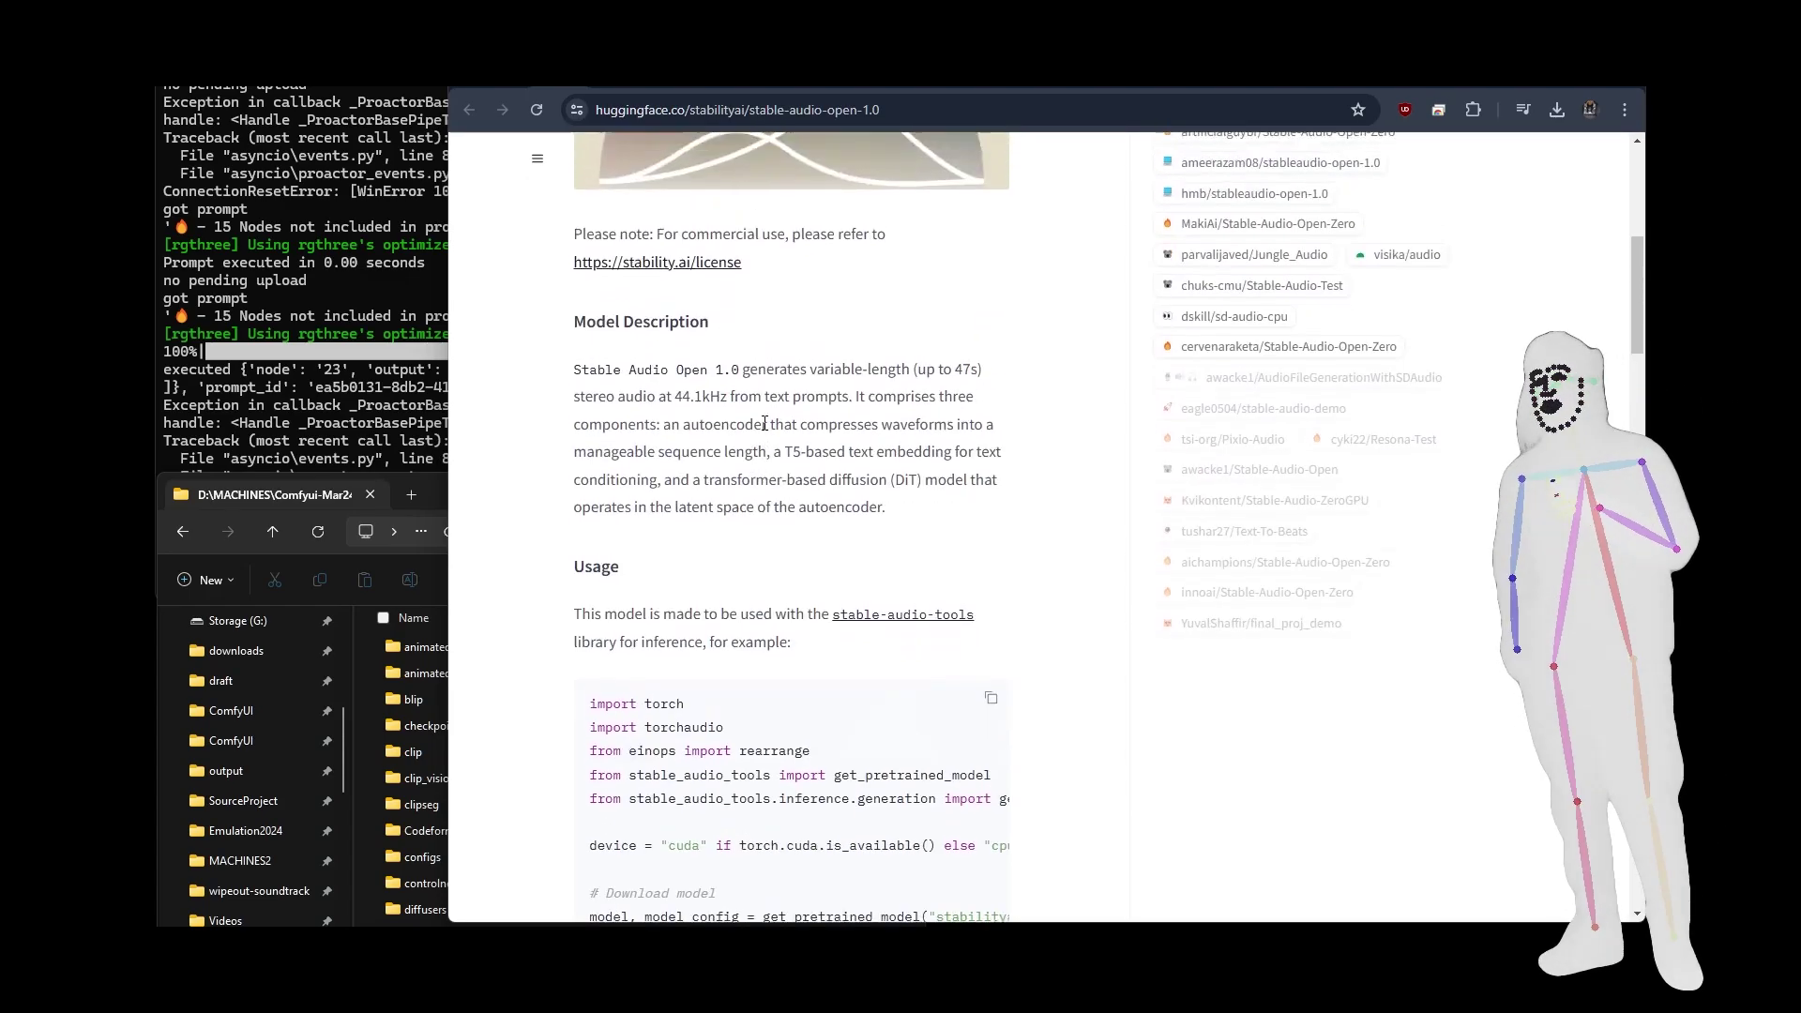
scroll(769, 427, up, 2)
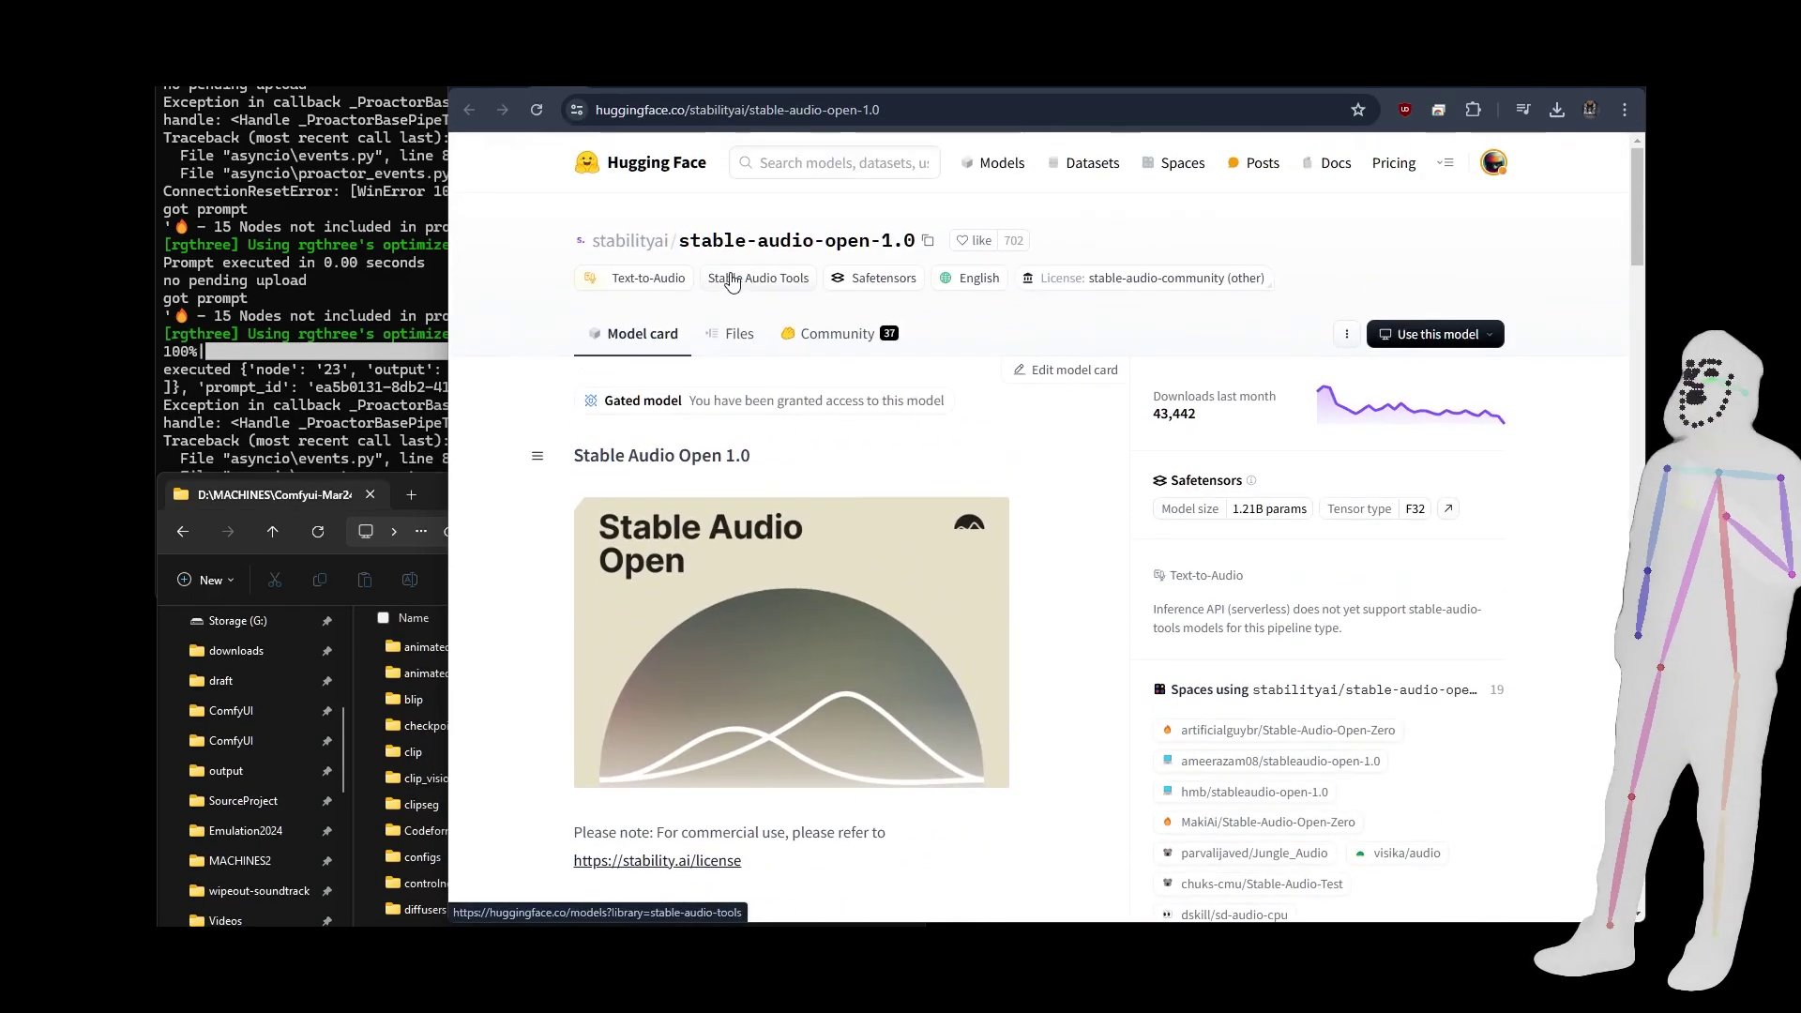
scroll(1008, 548, down, 5)
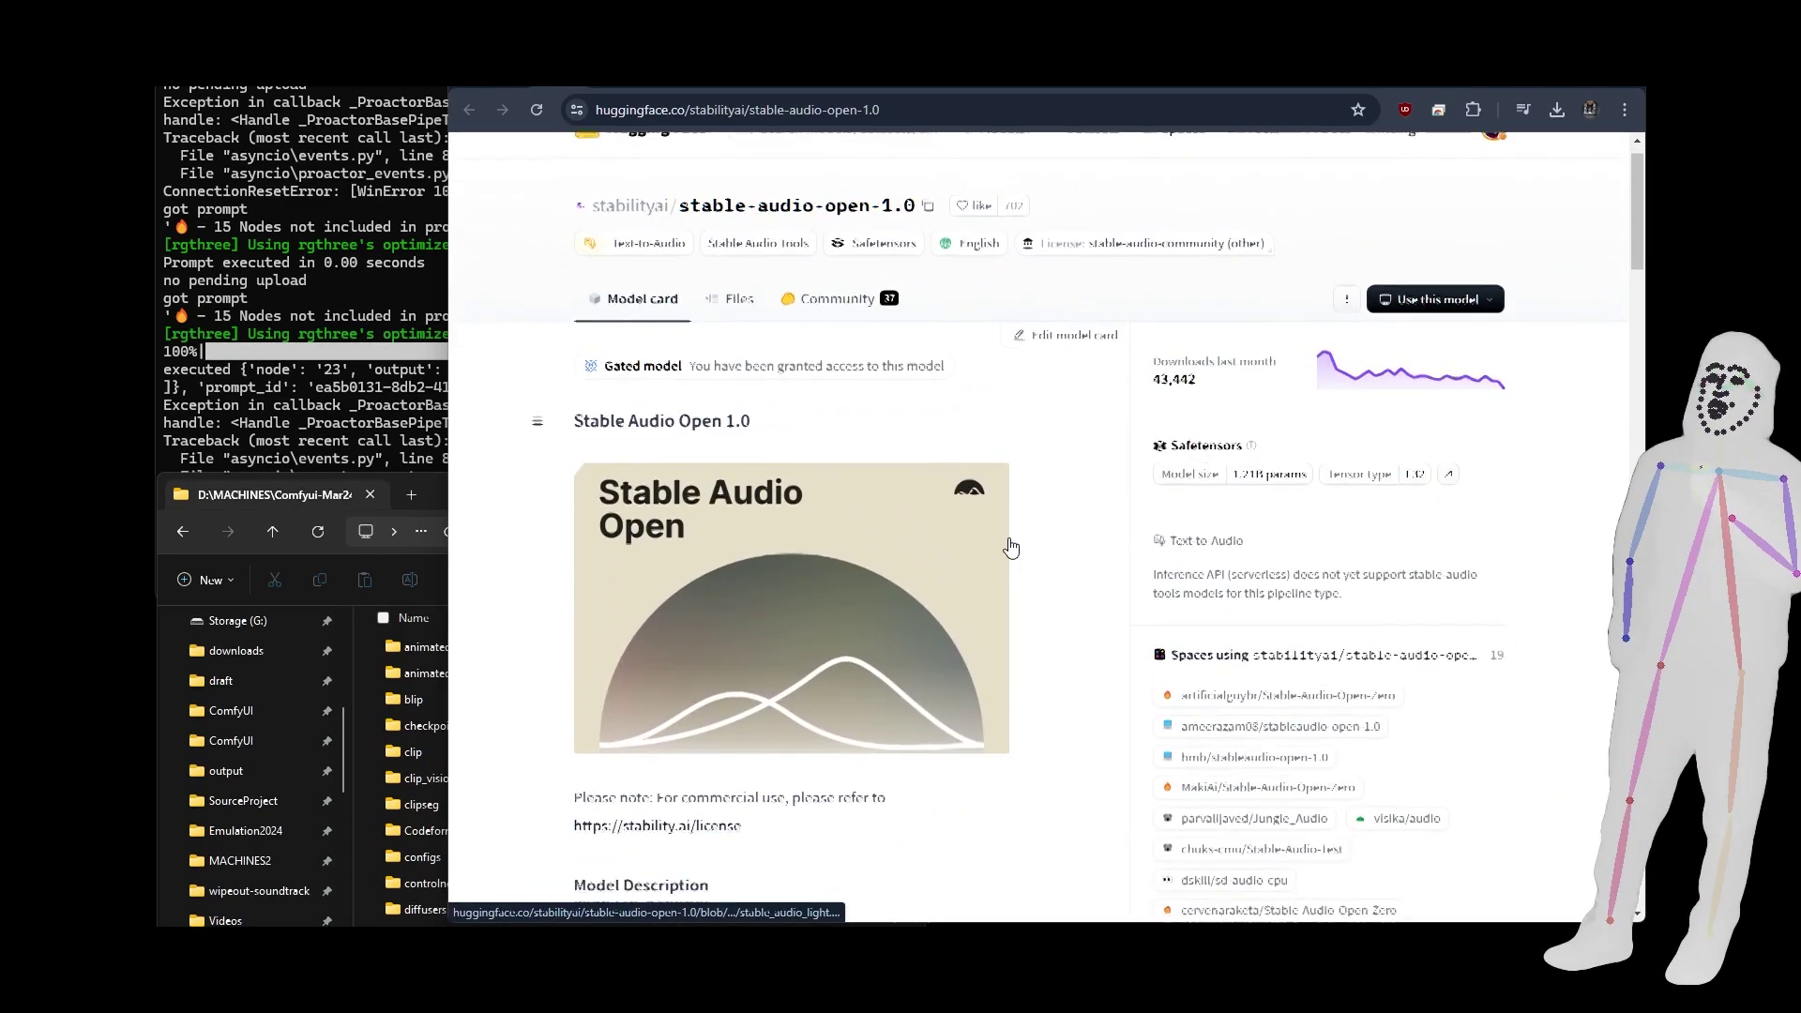
View the t5-base model.safetensors page, and locate t5_base.safetensors in ComfyUI's models/clip folder in File Explorer
key(alt+Left)
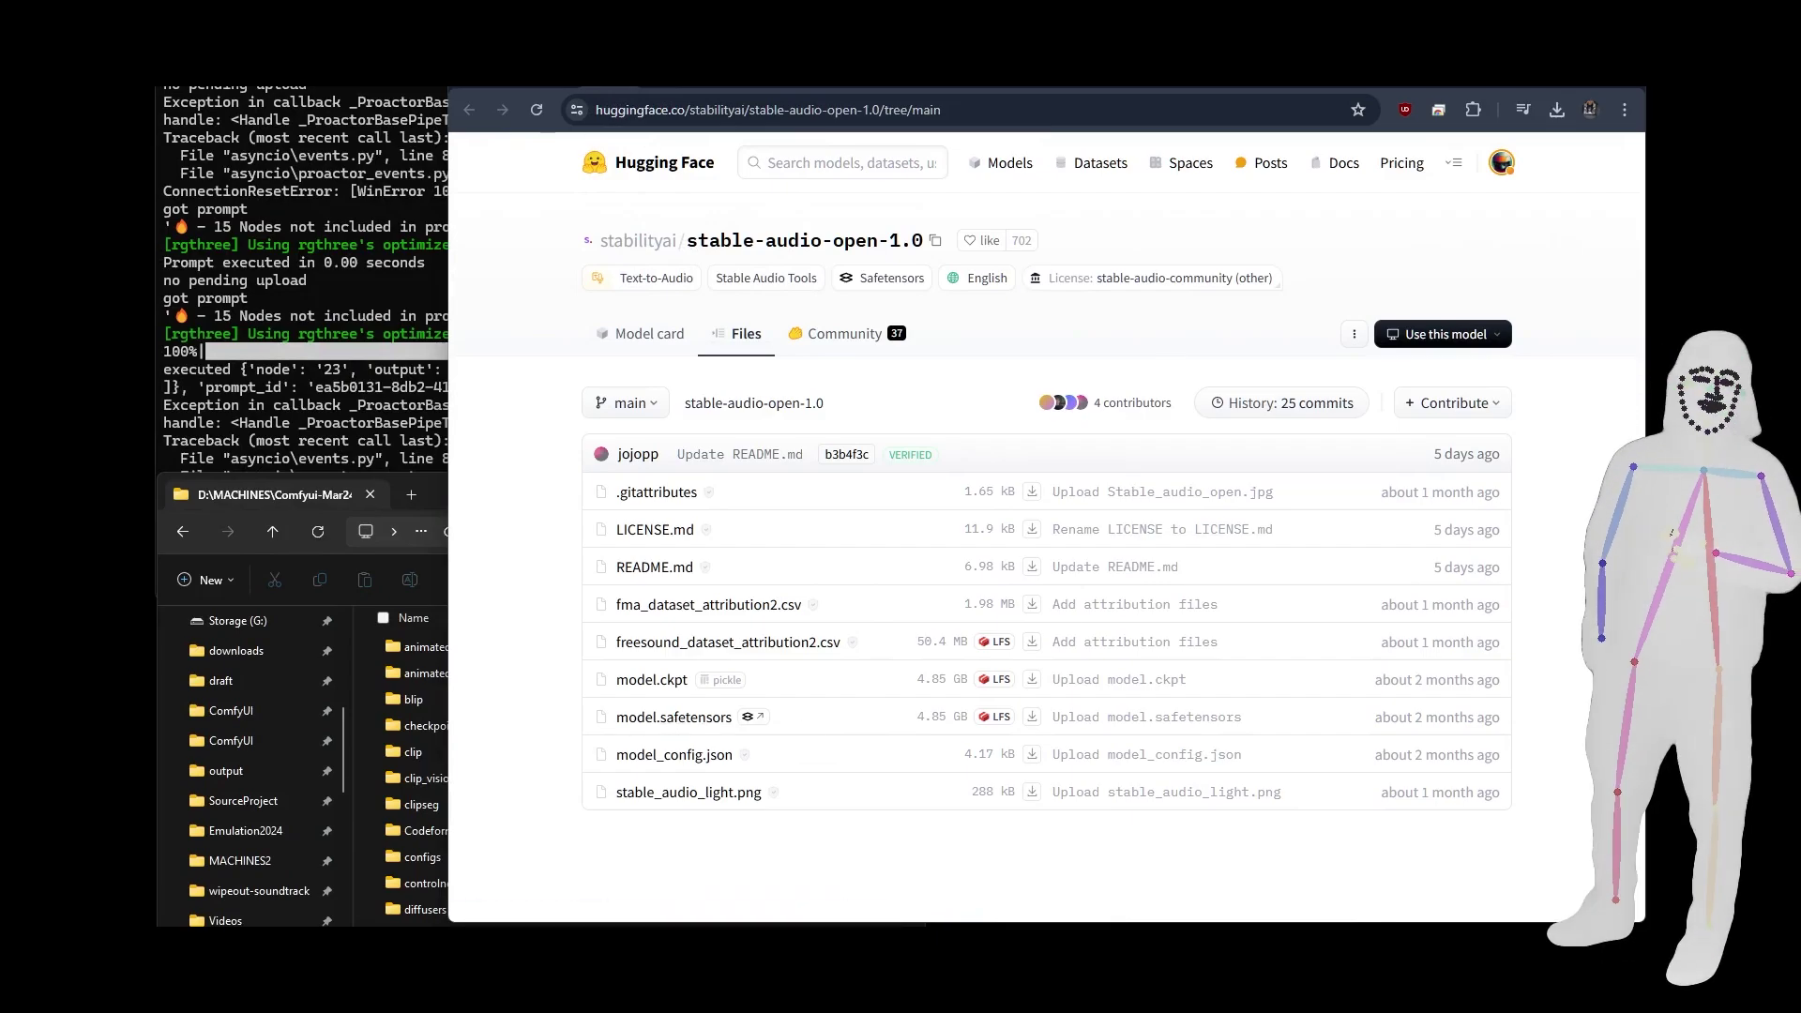
key(alt+Left)
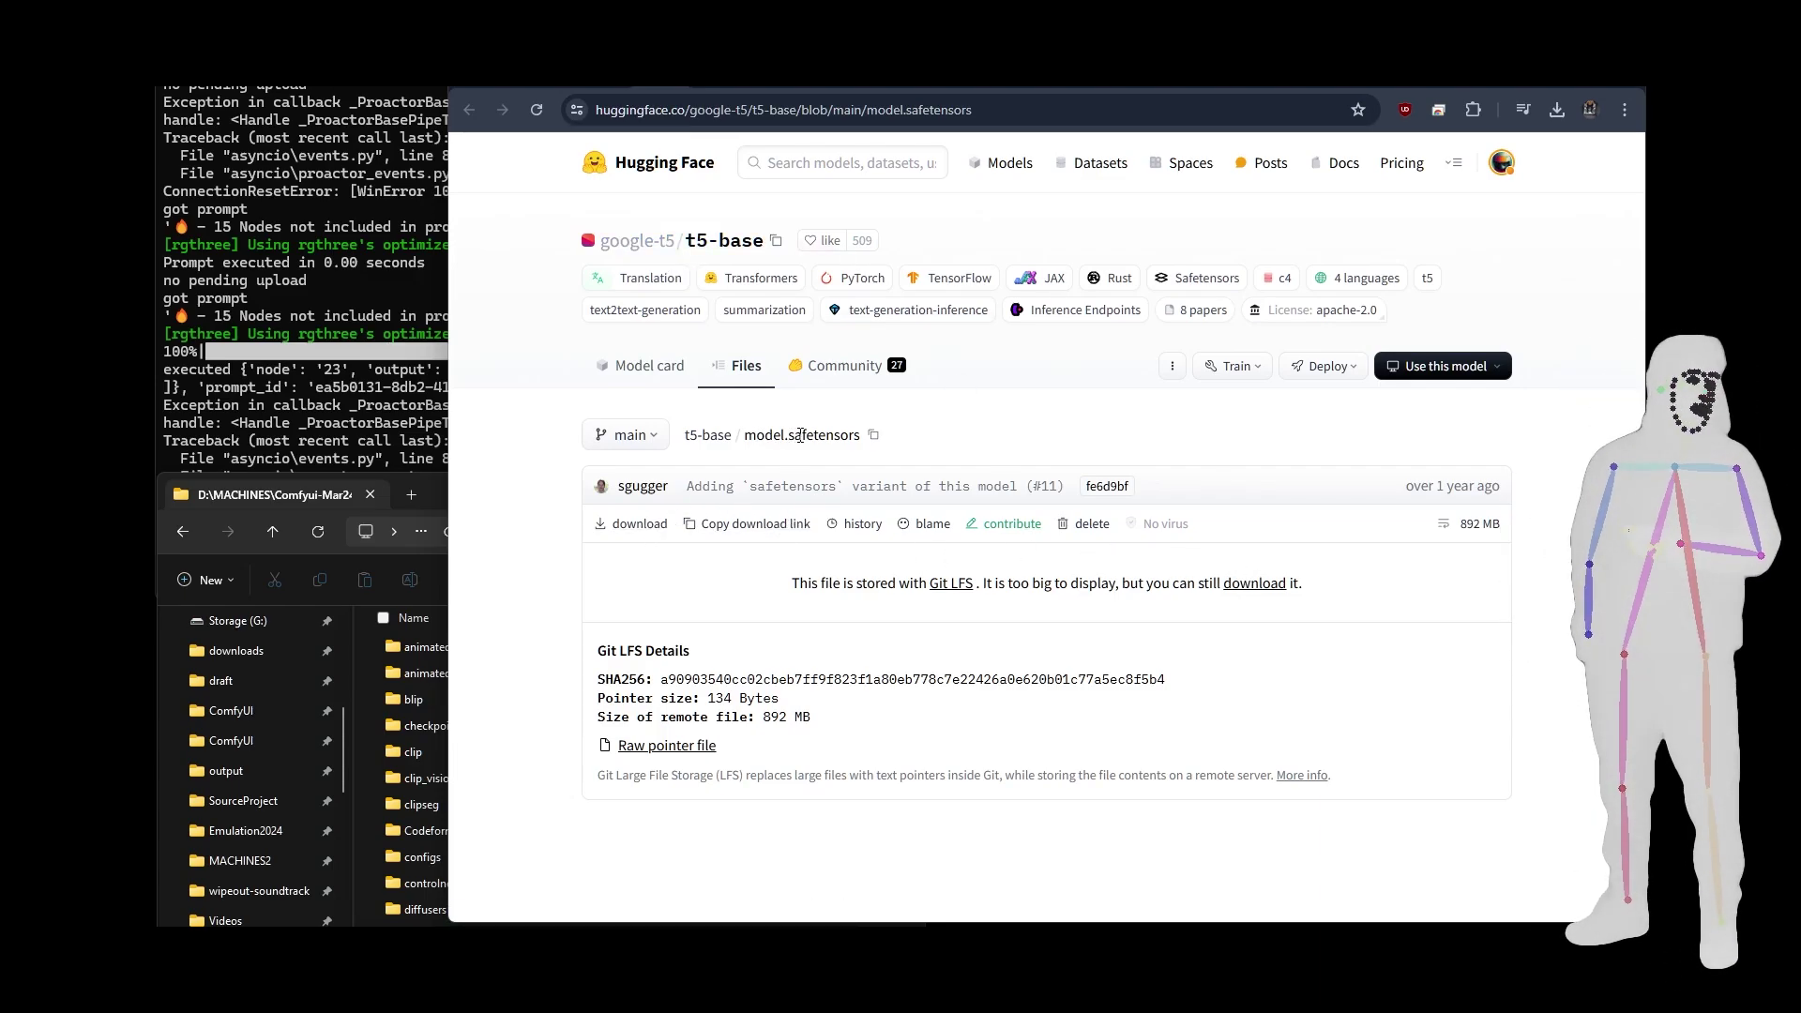
click(237, 505)
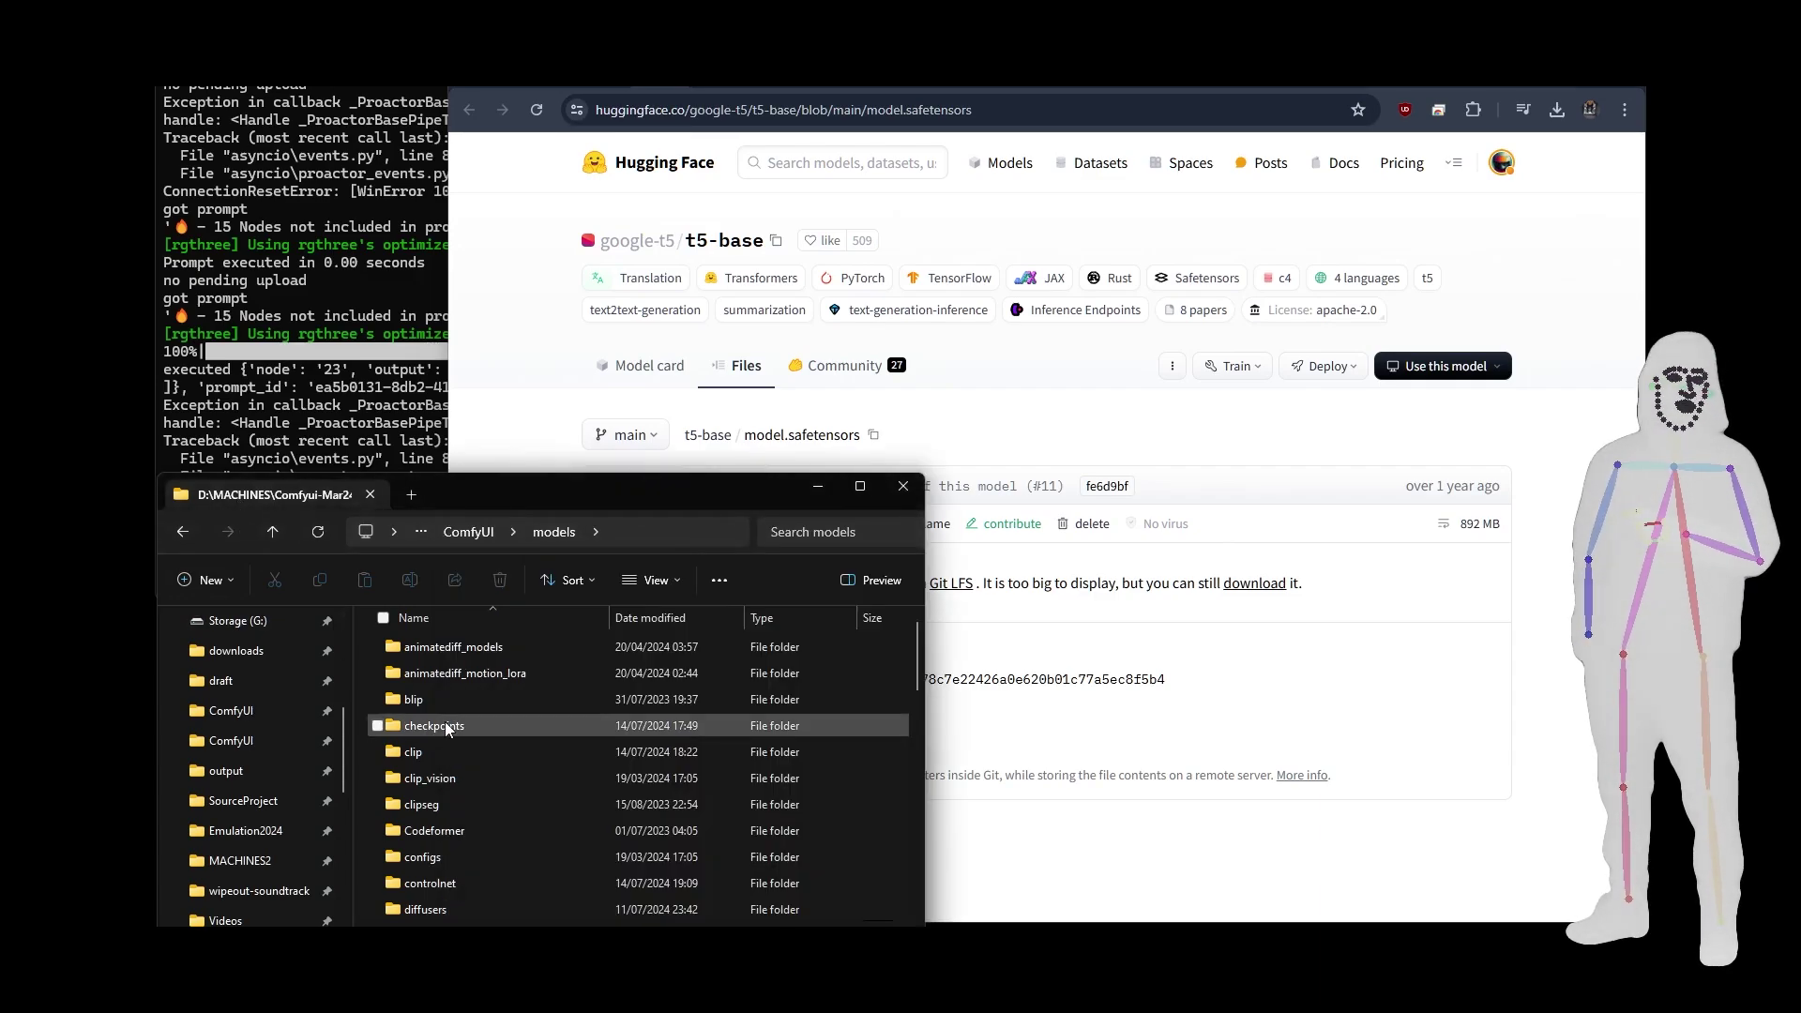
click(417, 756)
double_click(417, 756)
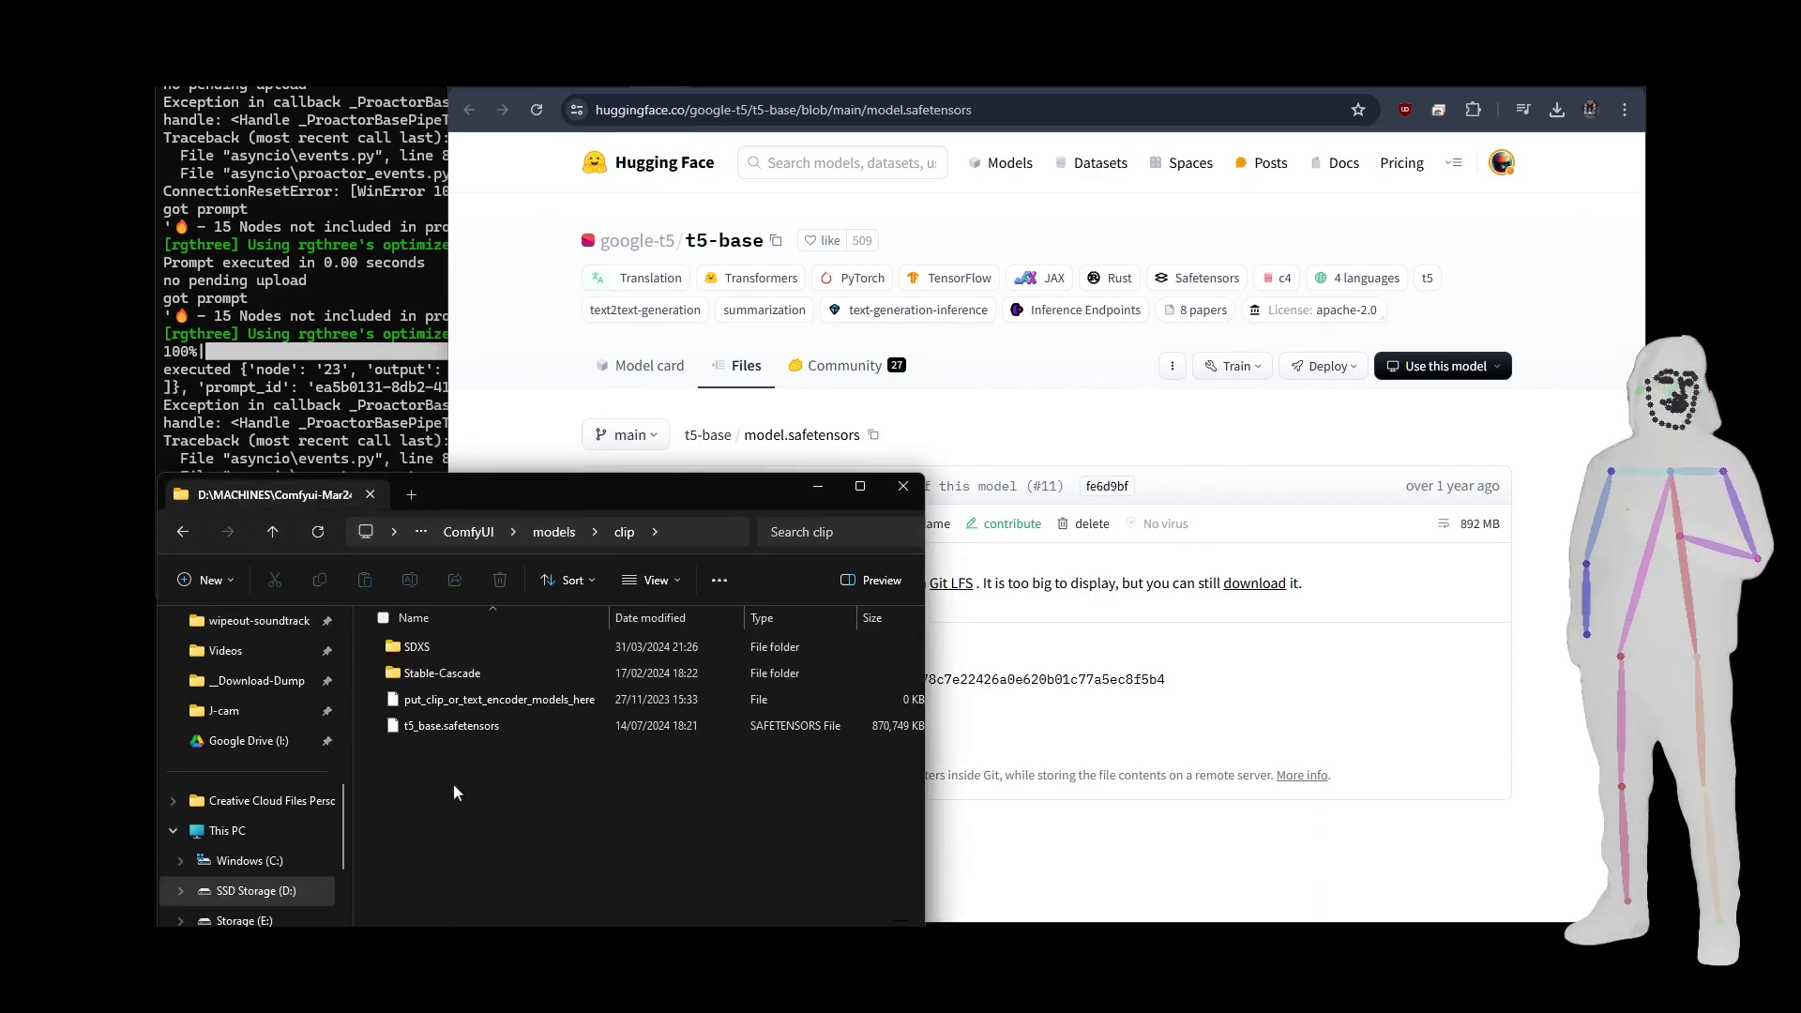
click(442, 734)
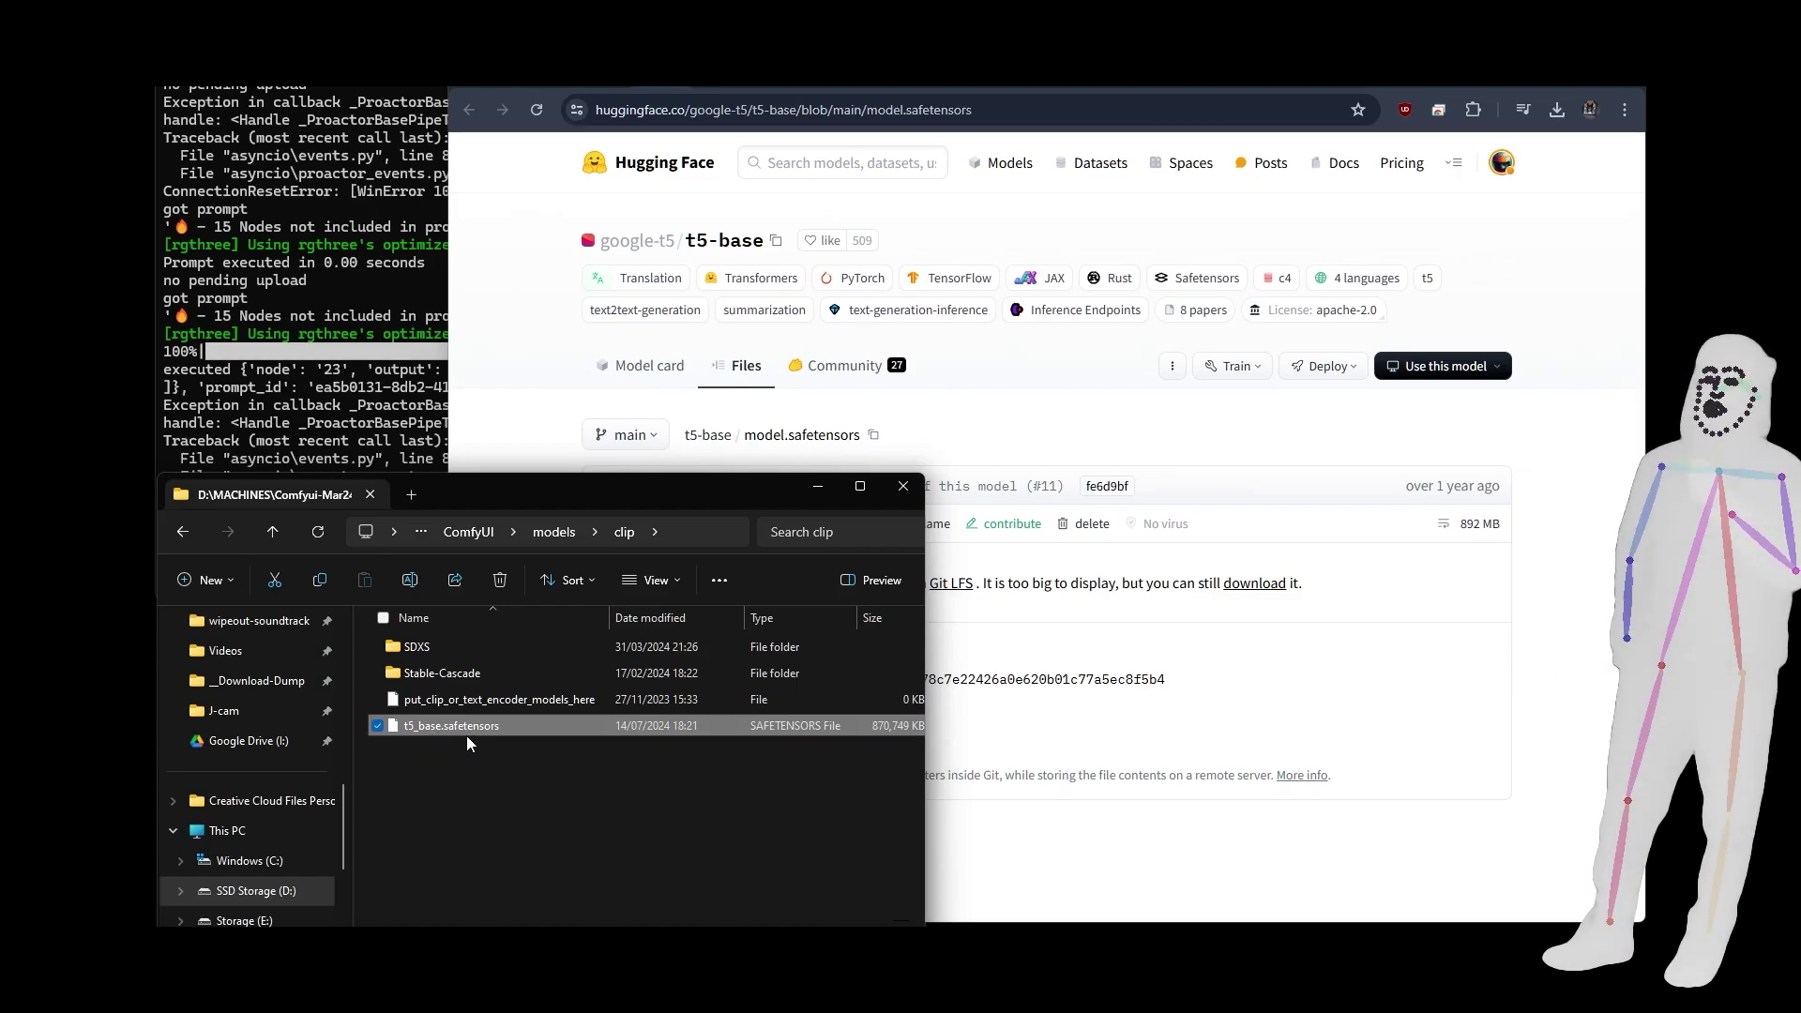
Bring back the stable-audio-open-1.0 file list in the browser, and open ComfyUI's models/checkpoints/stable-audio folder in File Explorer
click(1372, 705)
click(758, 94)
click(441, 785)
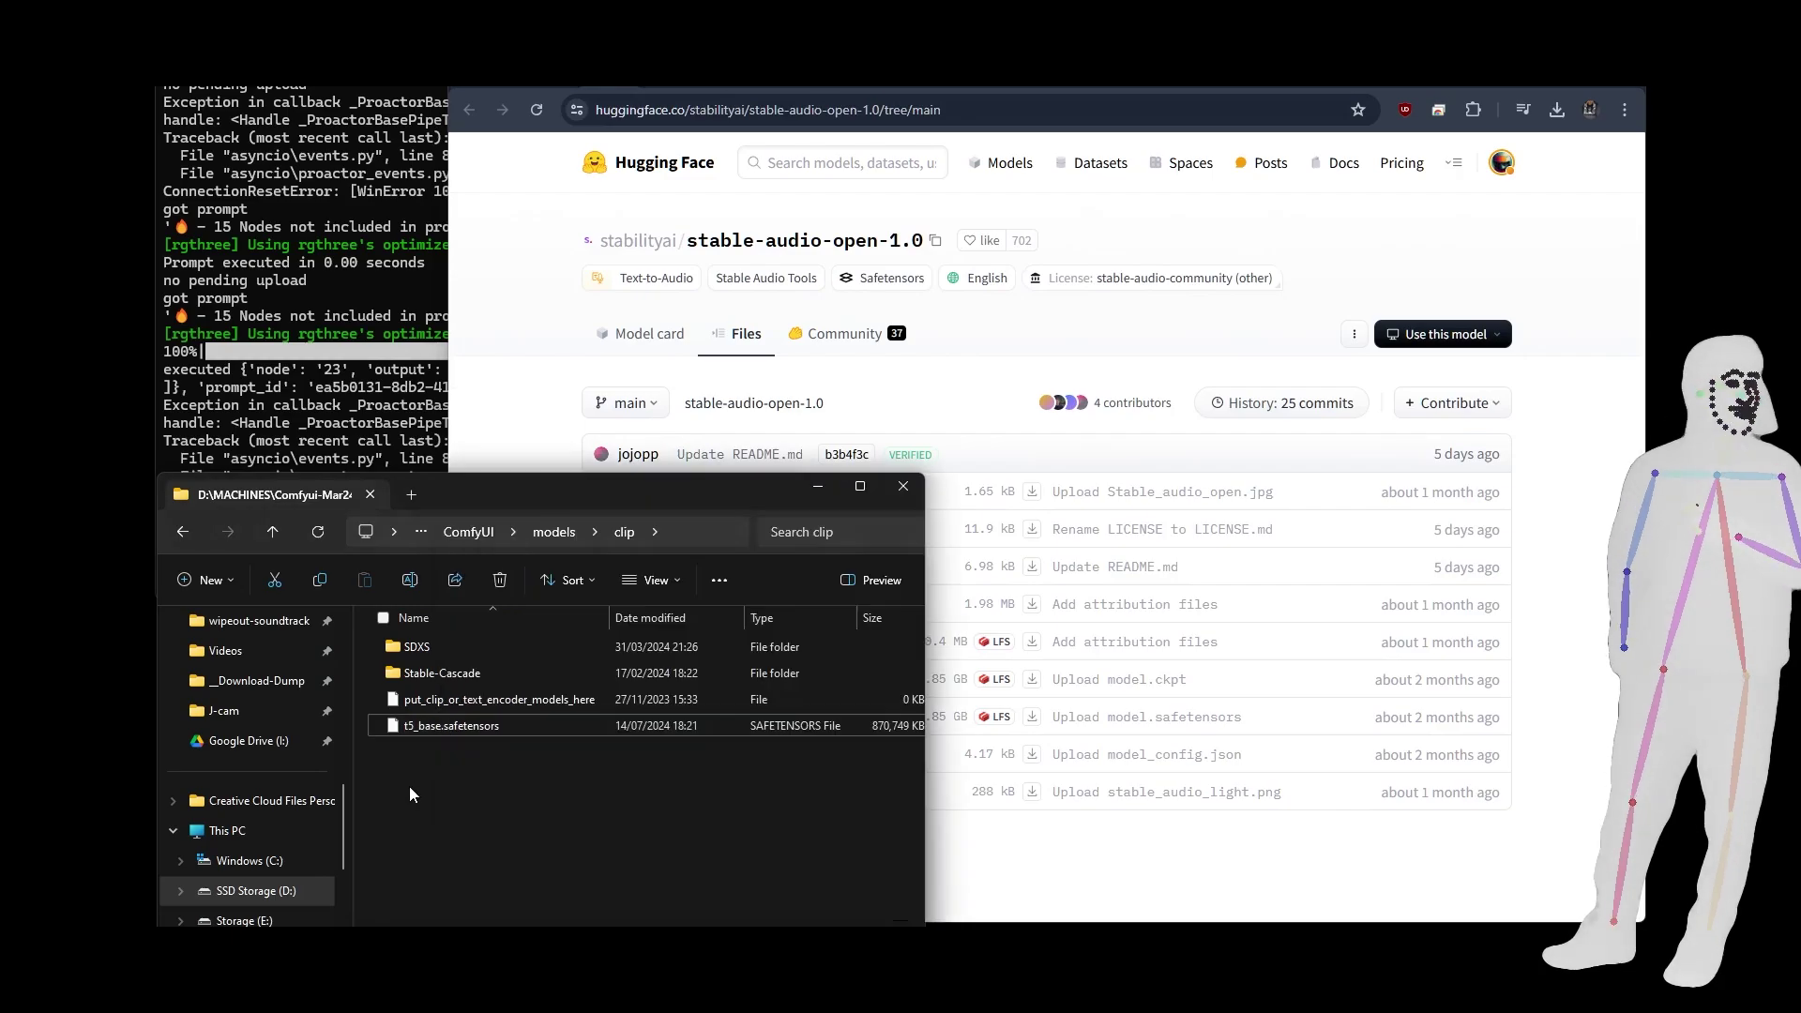
click(555, 535)
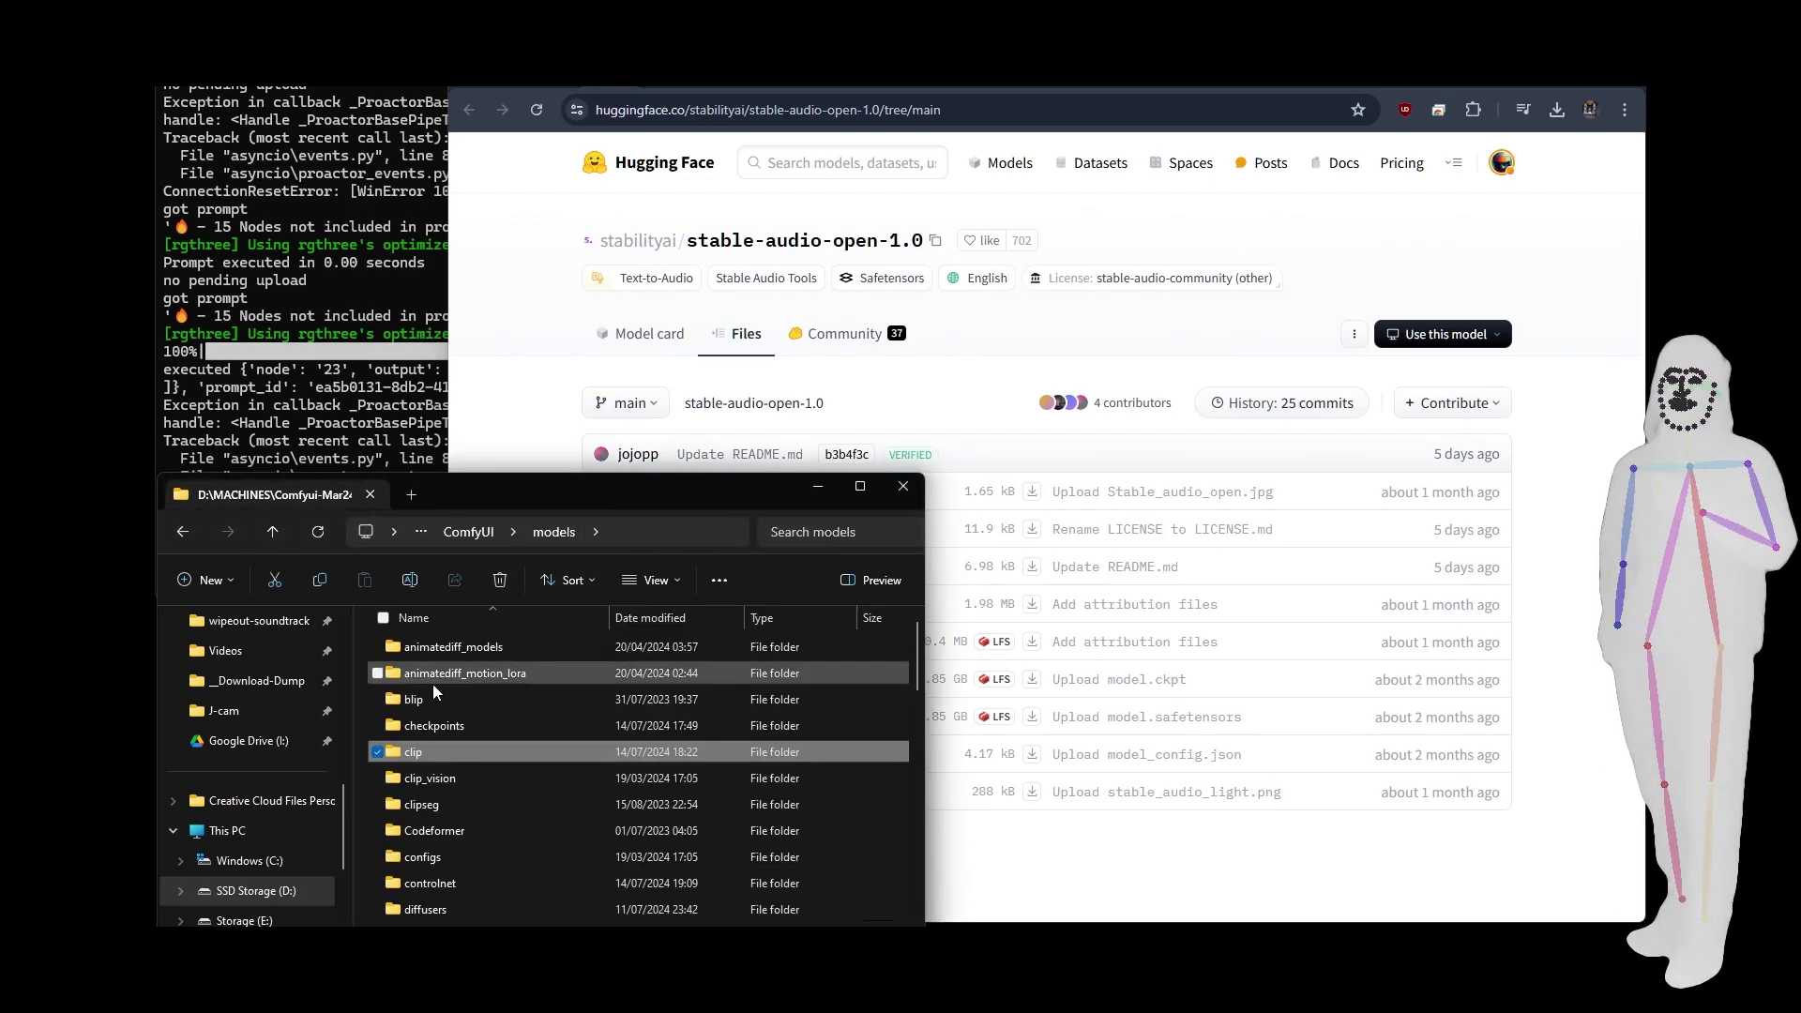
double_click(418, 734)
double_click(419, 728)
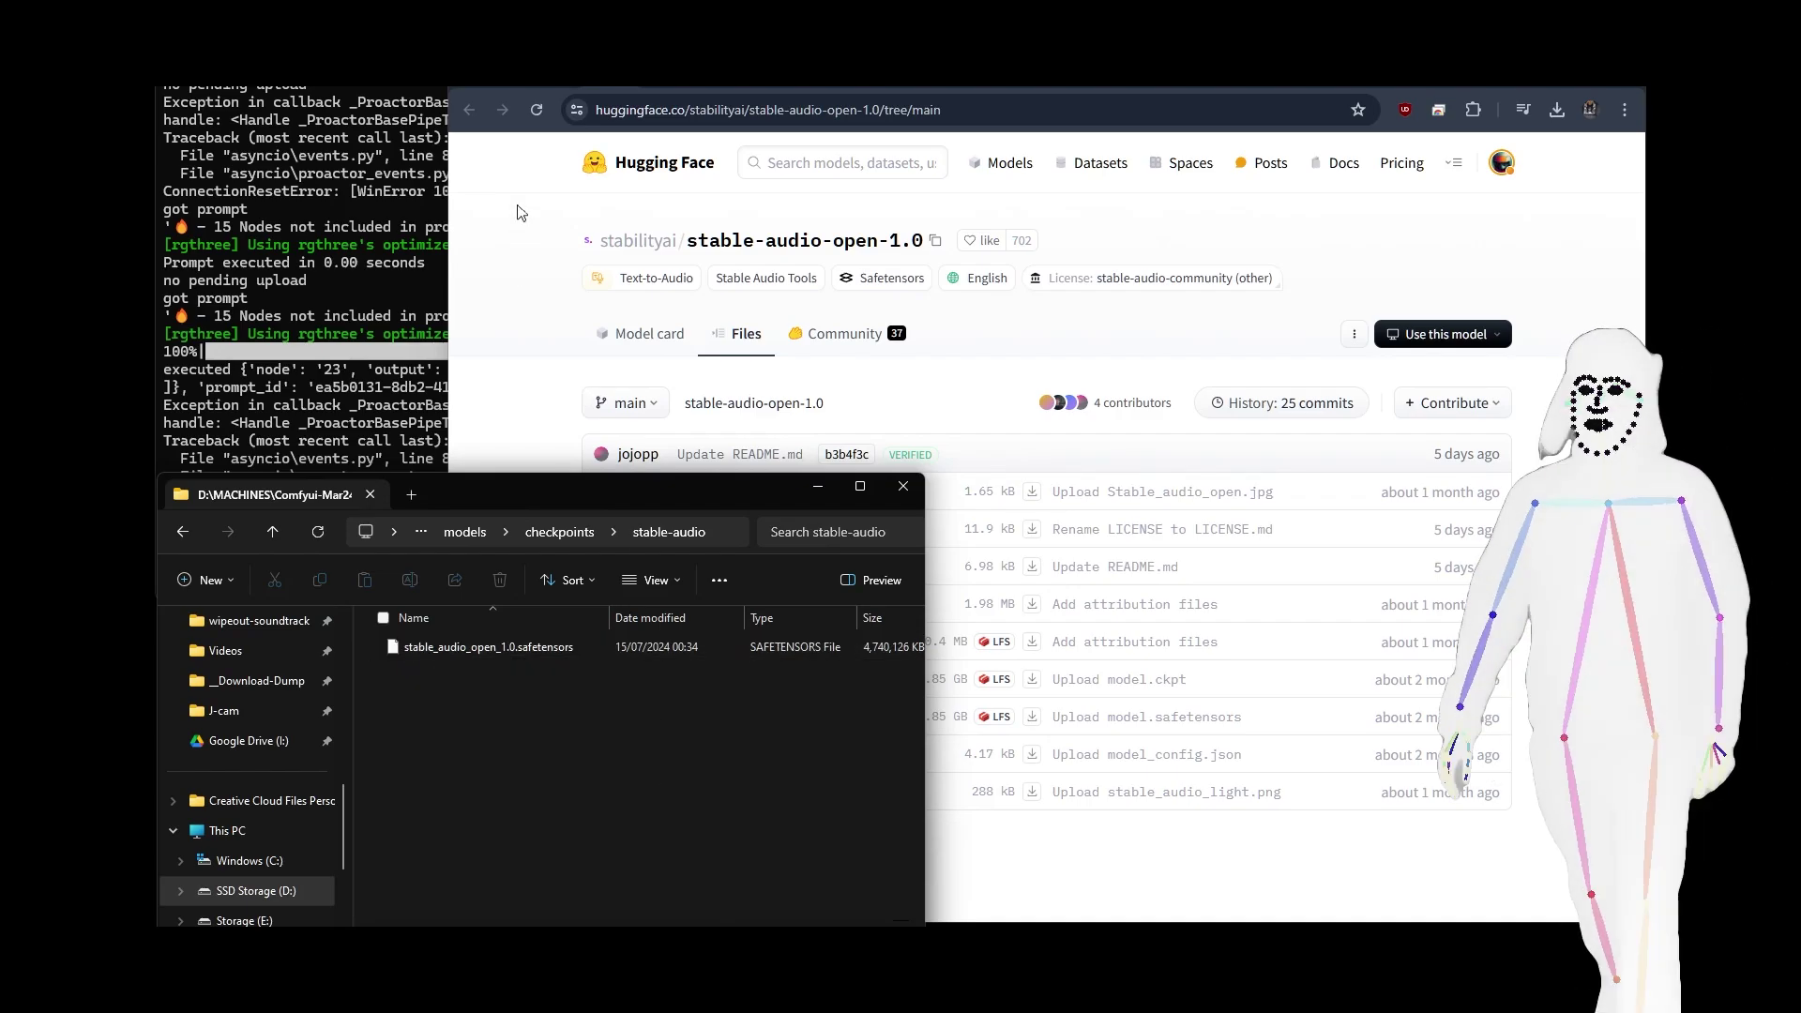
Expand the Lyra Audio Tools description on Civitai and highlight the /stable-audio/ subfolder in the checkpoint placement instructions
click(518, 94)
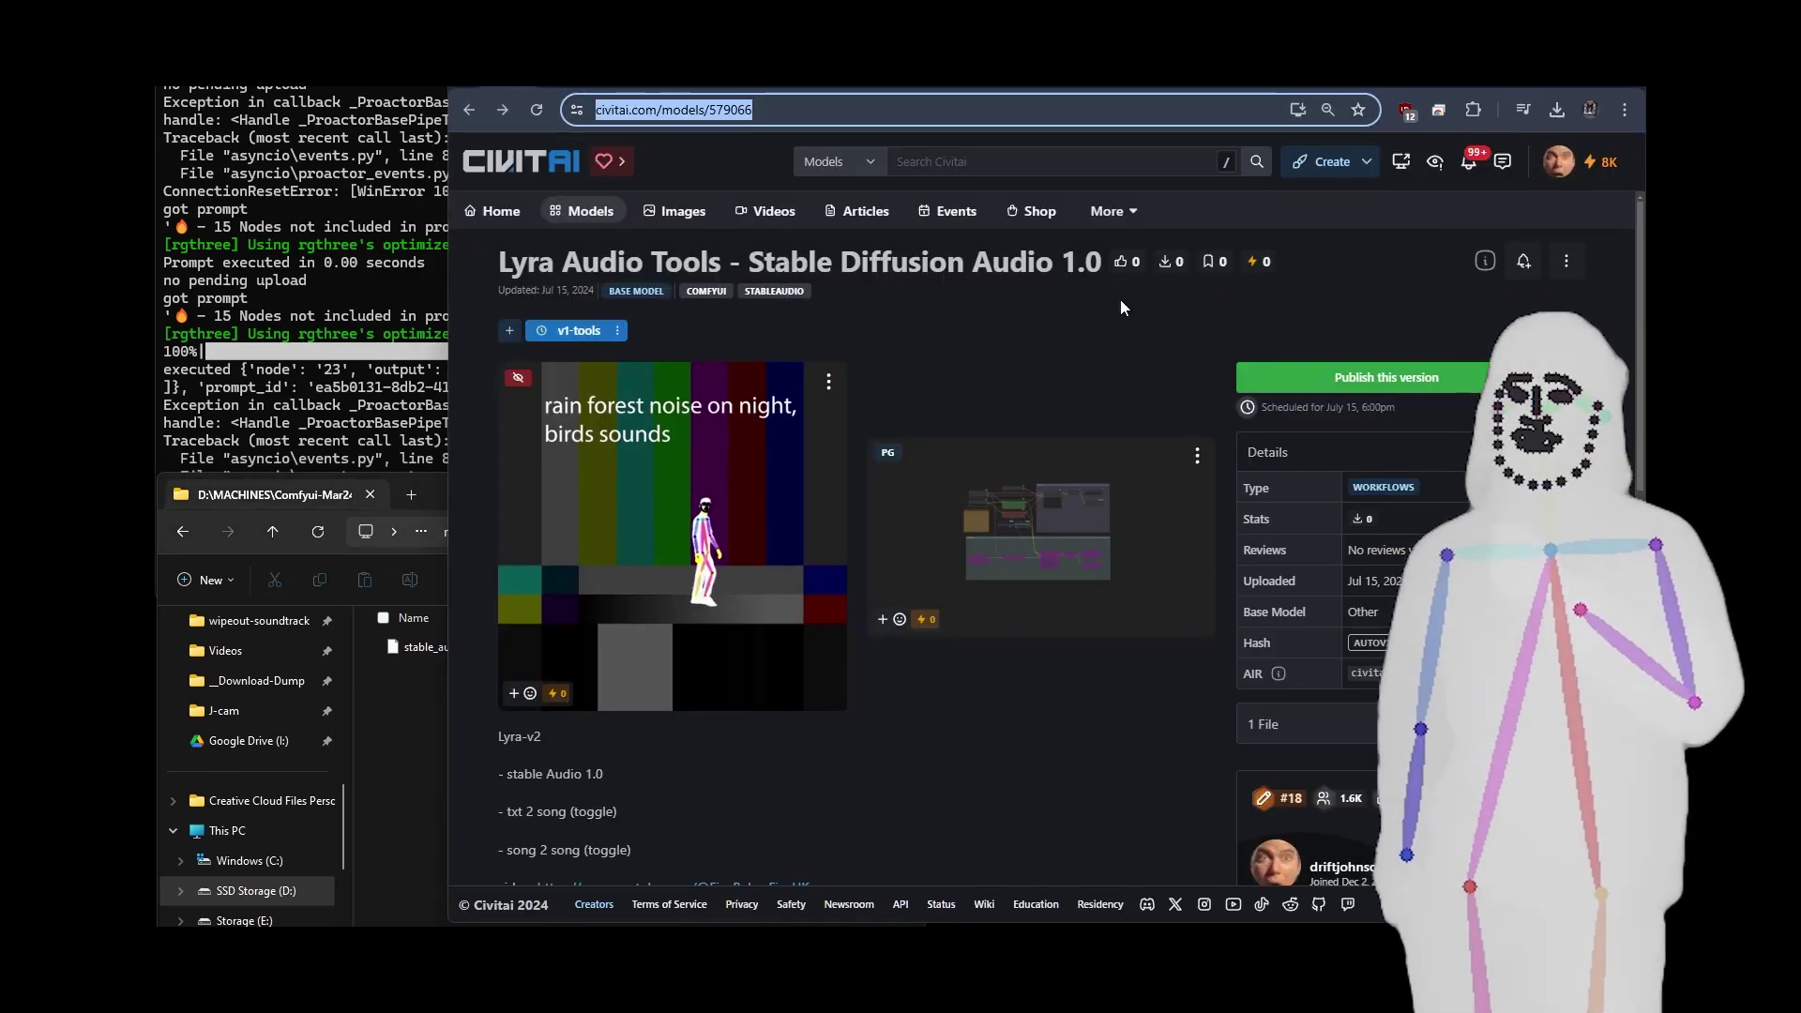
scroll(893, 347, down, 4)
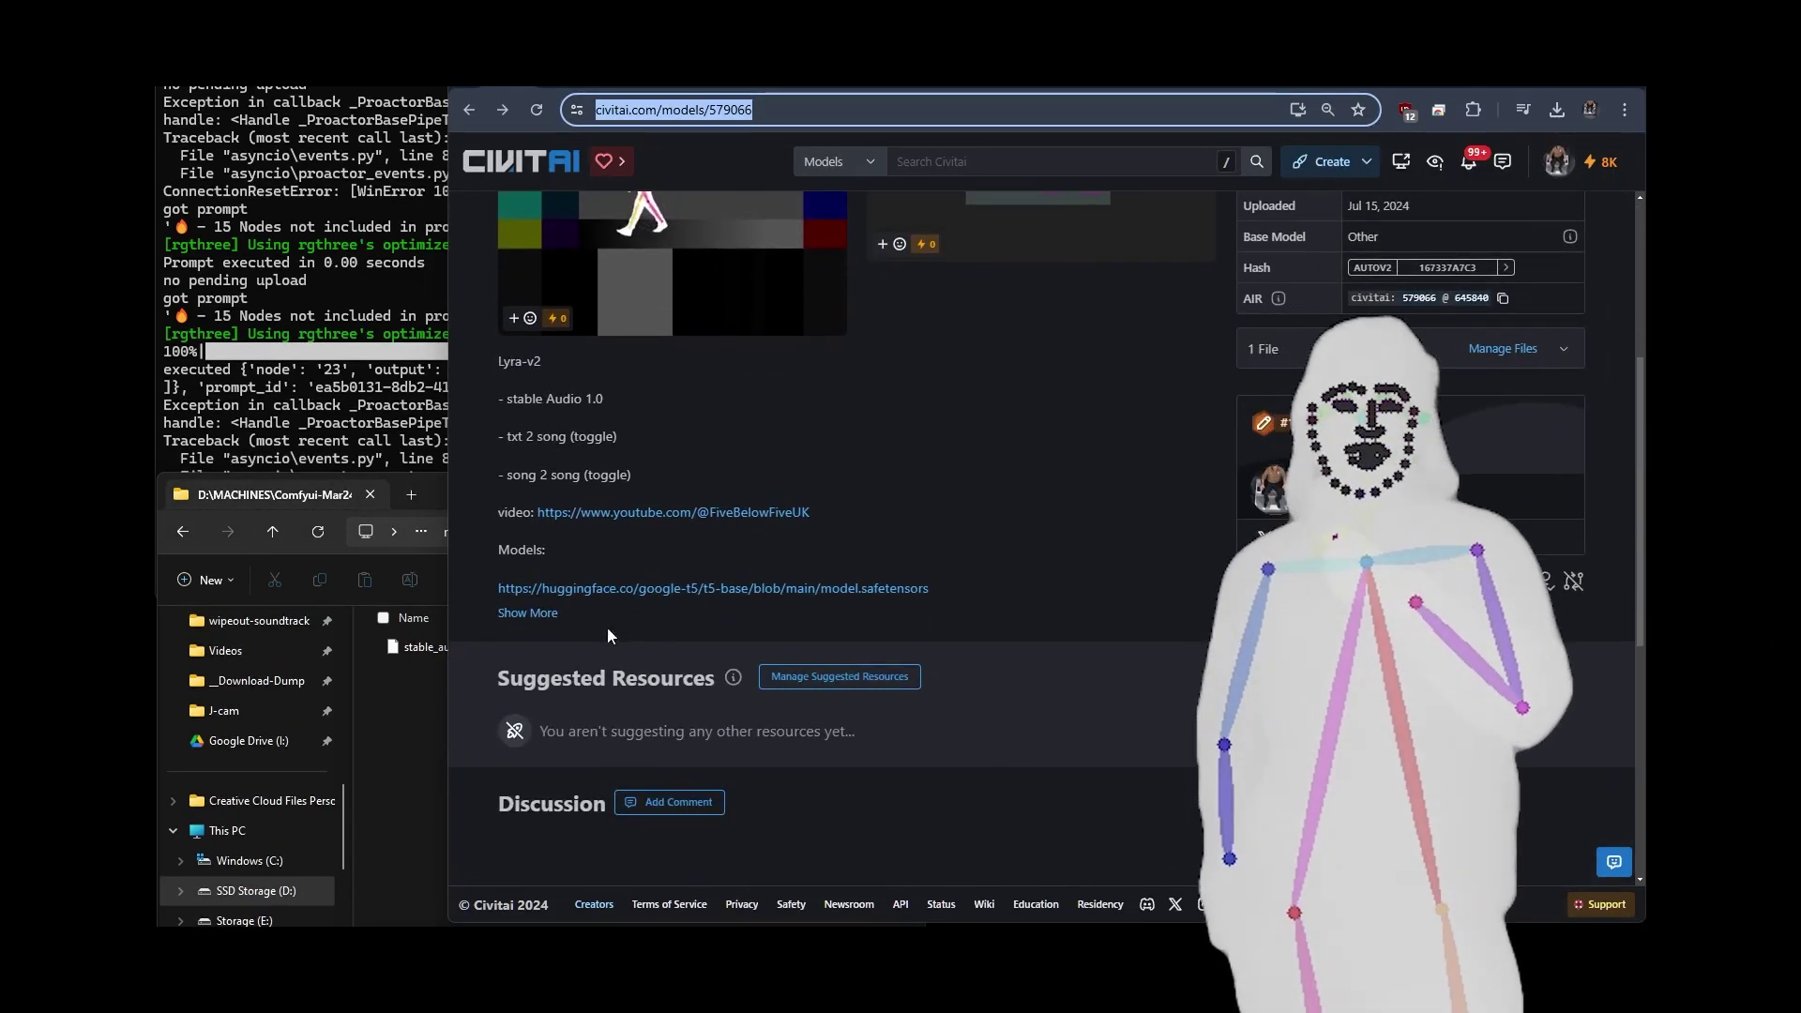
click(529, 613)
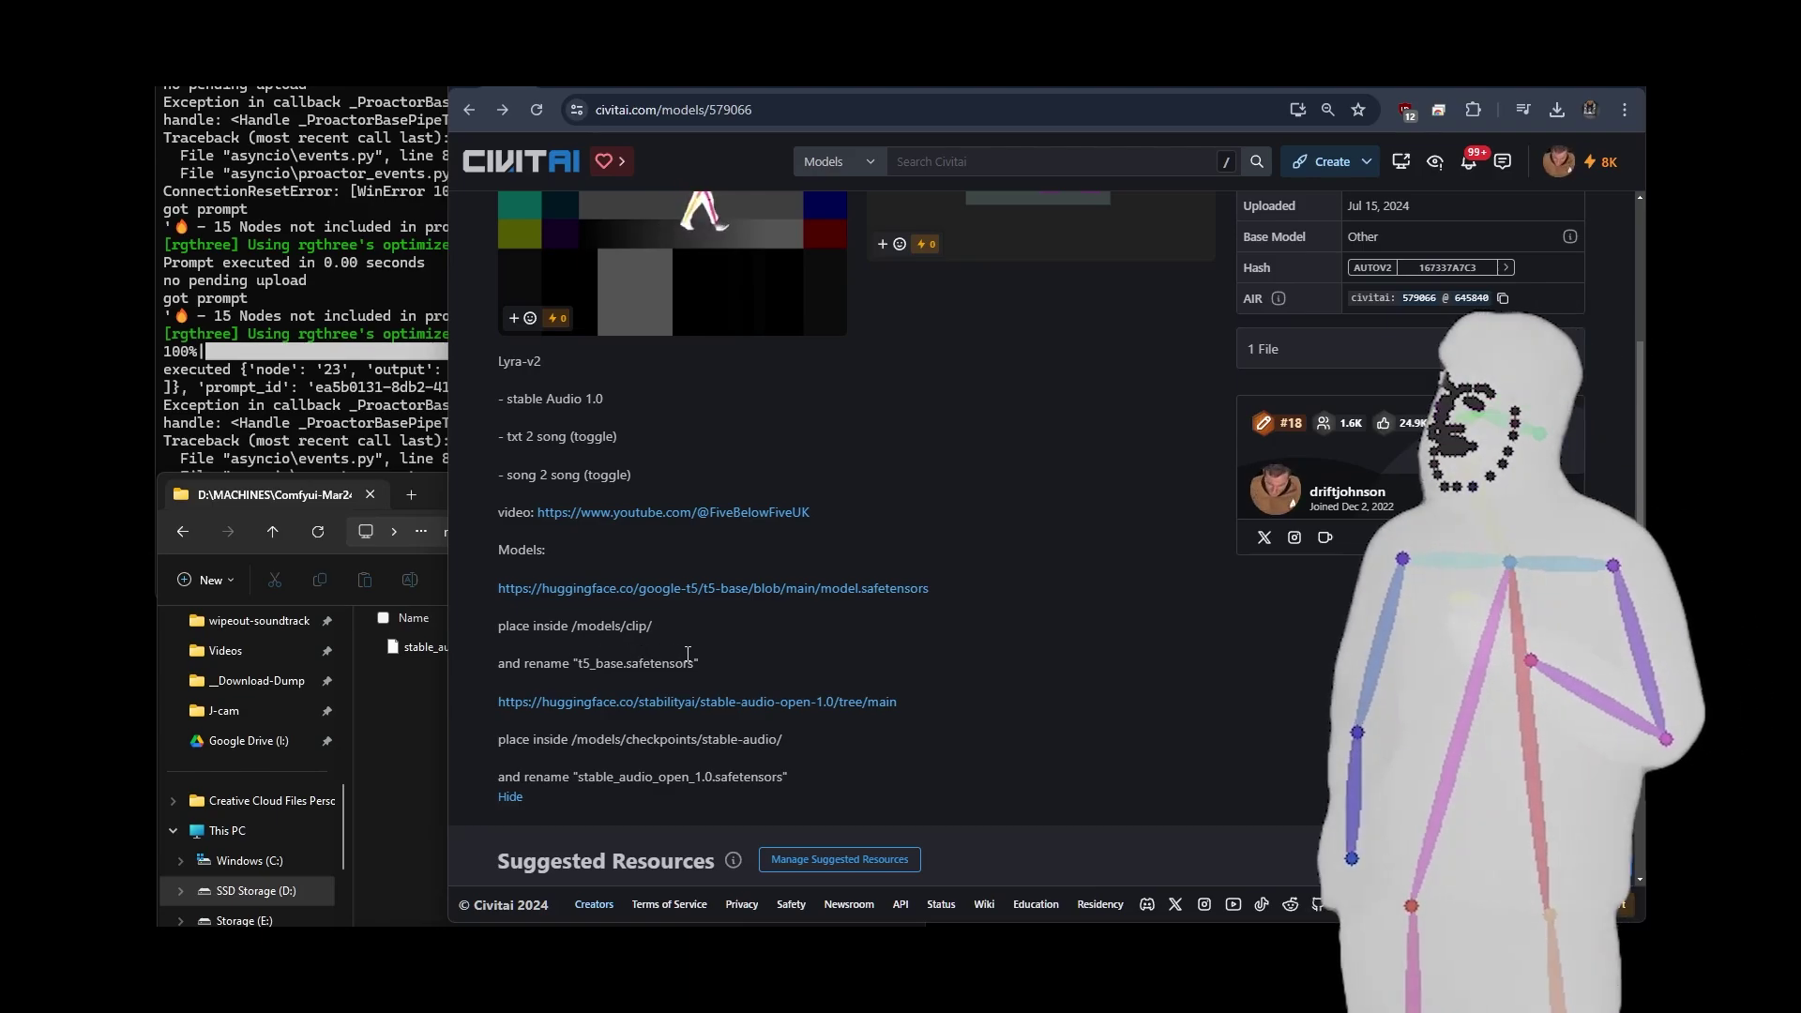
scroll(1071, 655, up, 4)
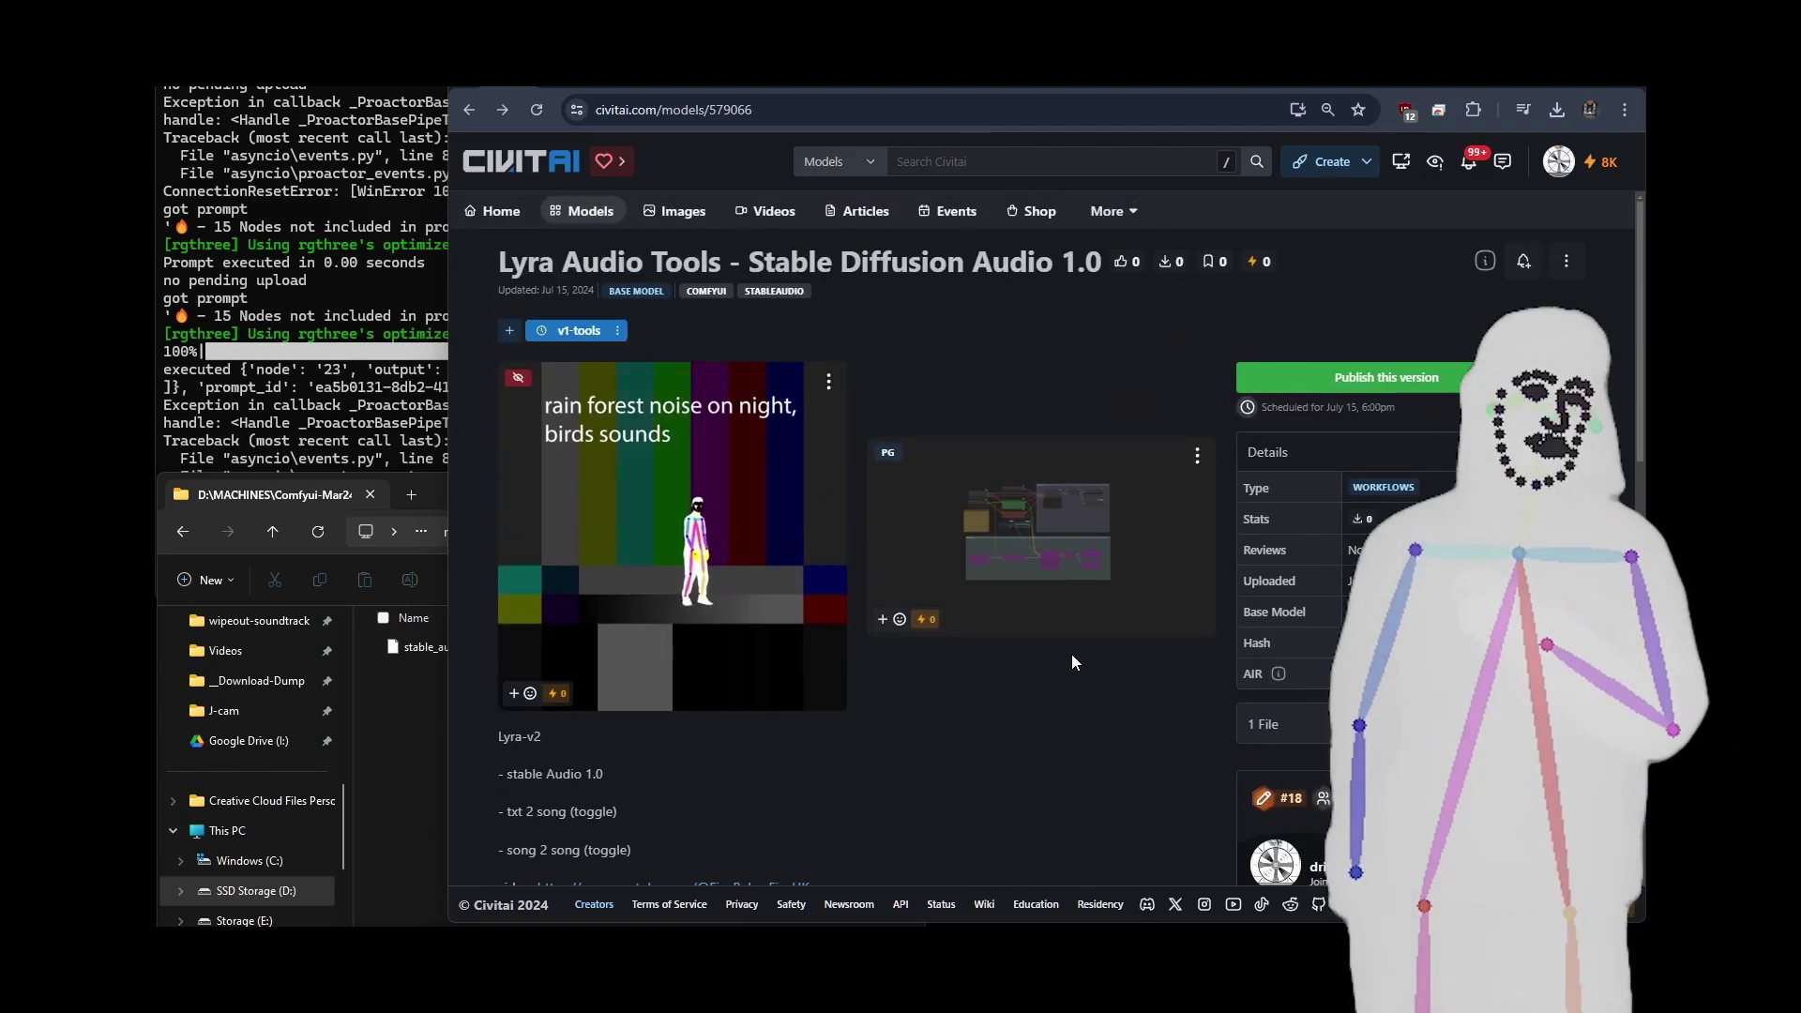
scroll(1072, 655, down, 6)
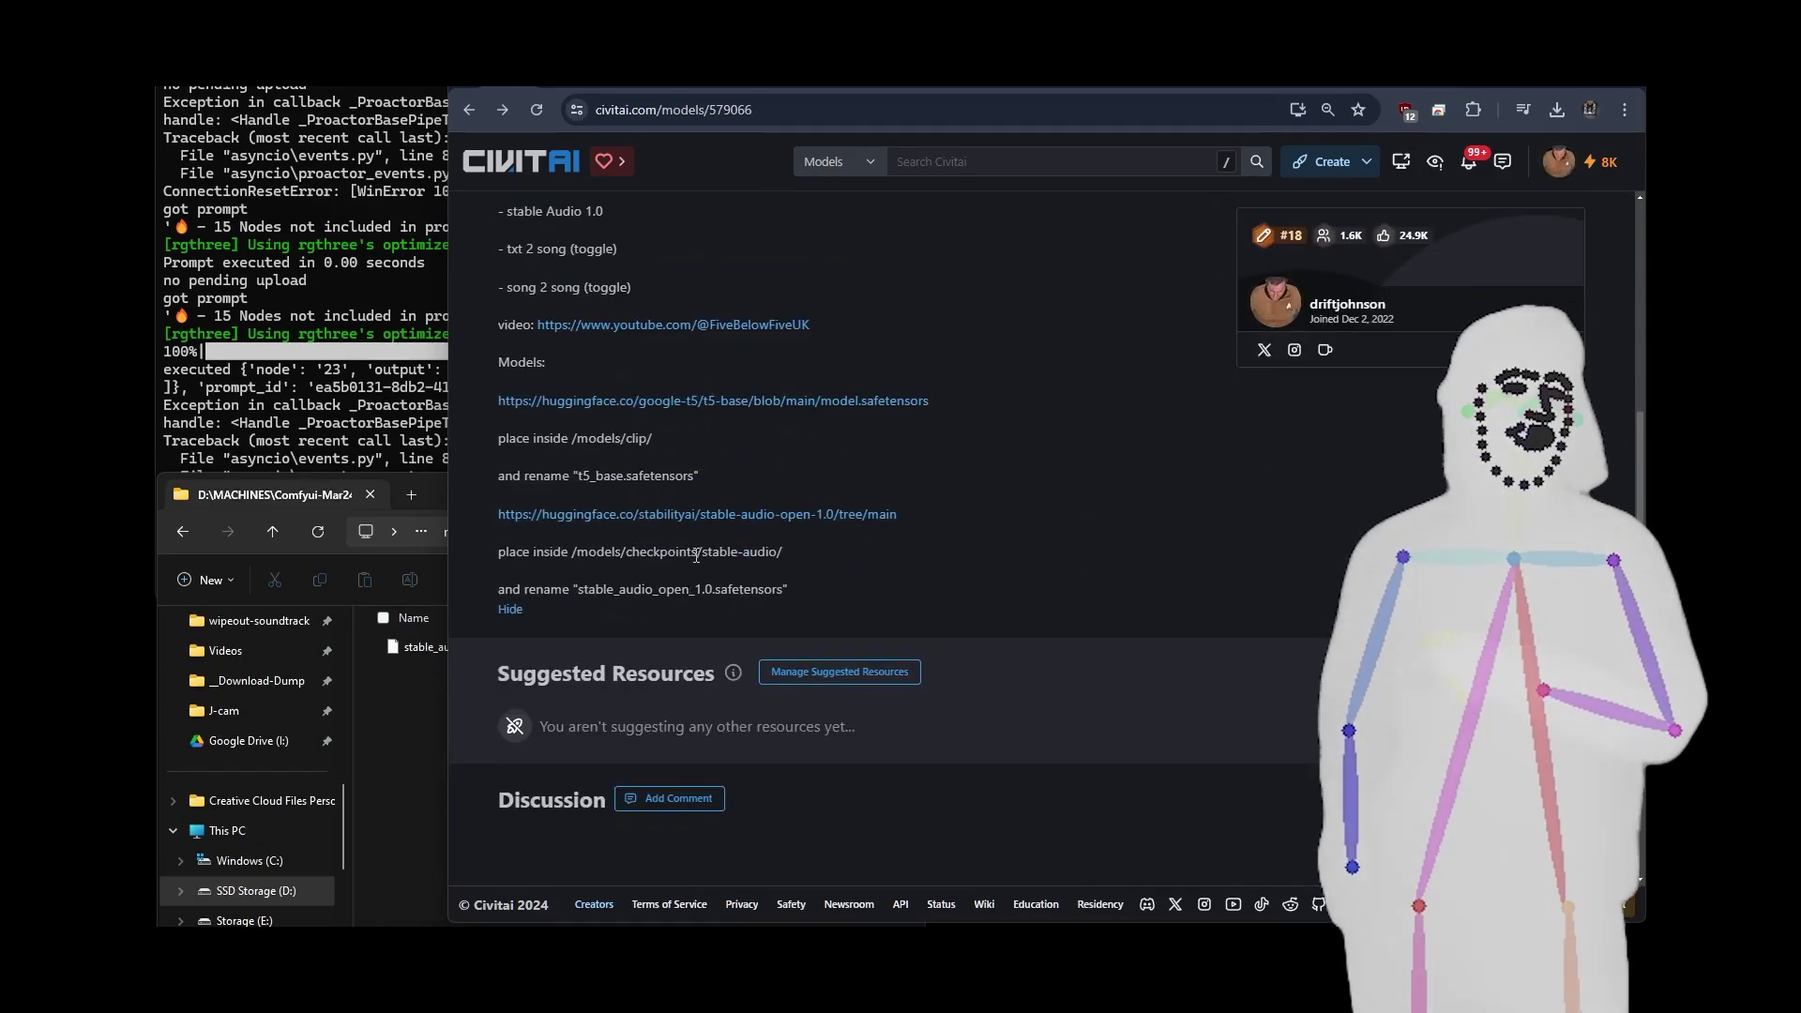
drag(696, 555, 782, 554)
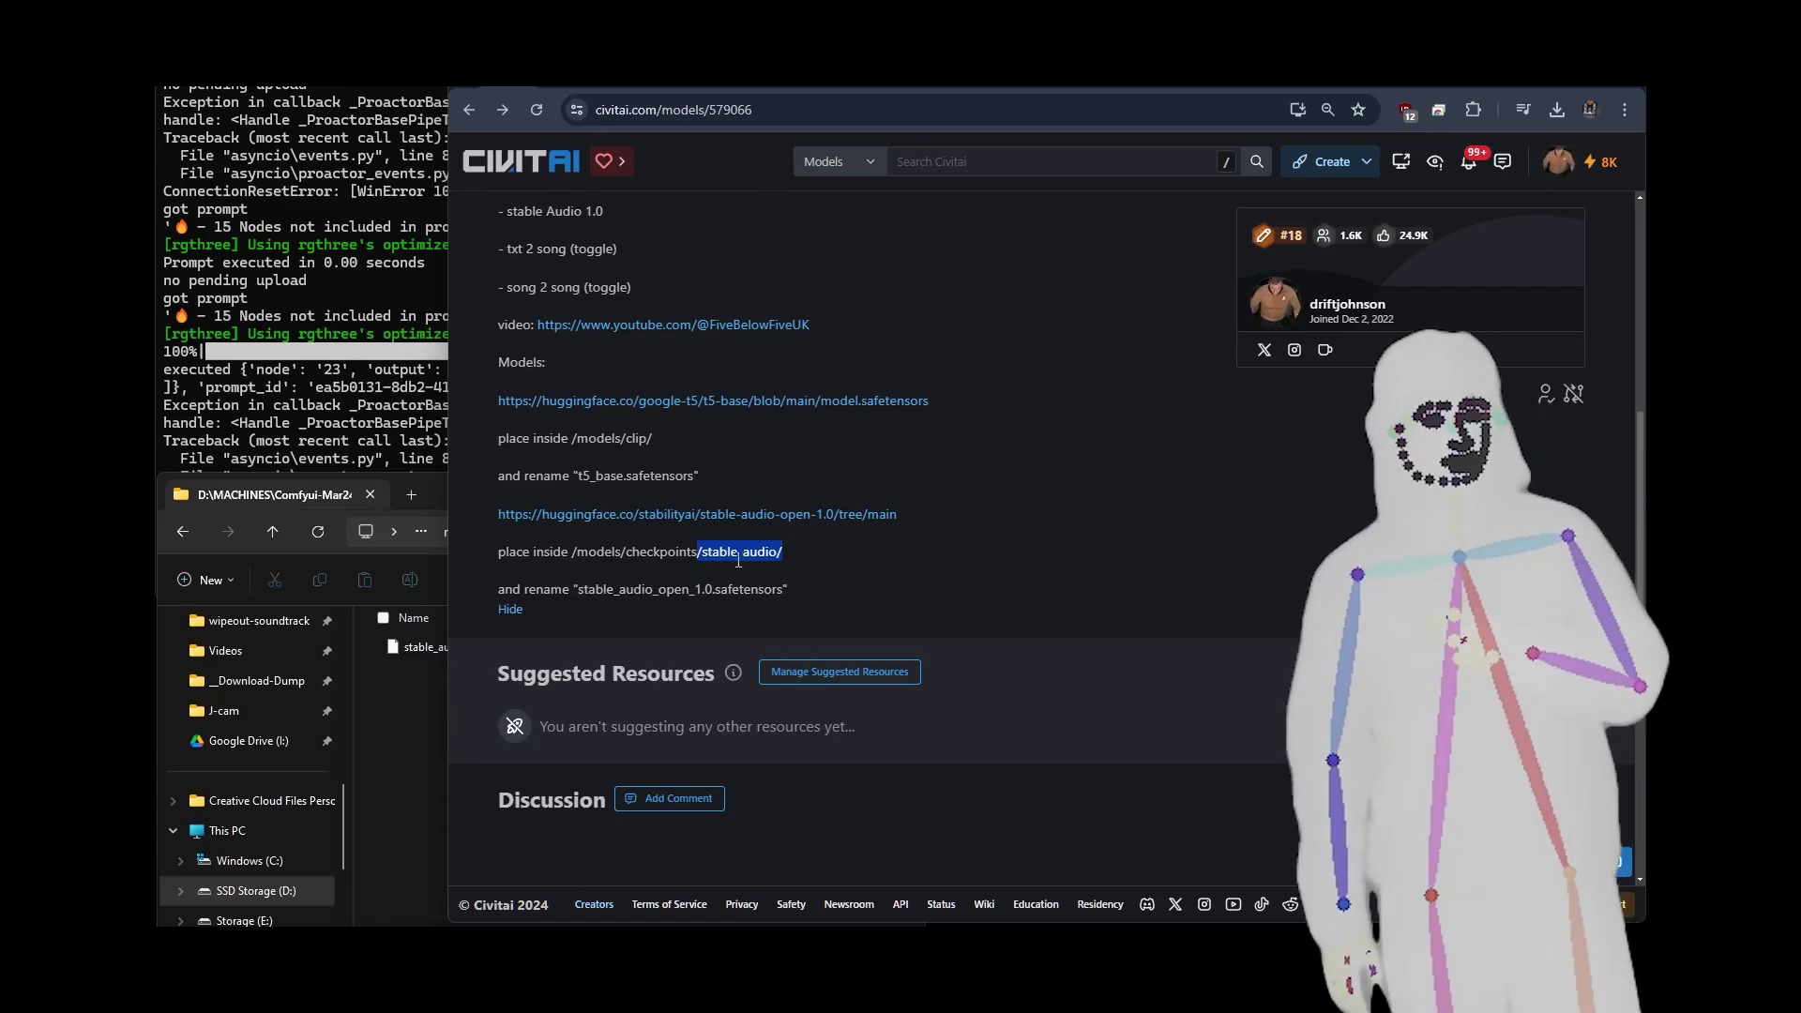
scroll(946, 582, up, 6)
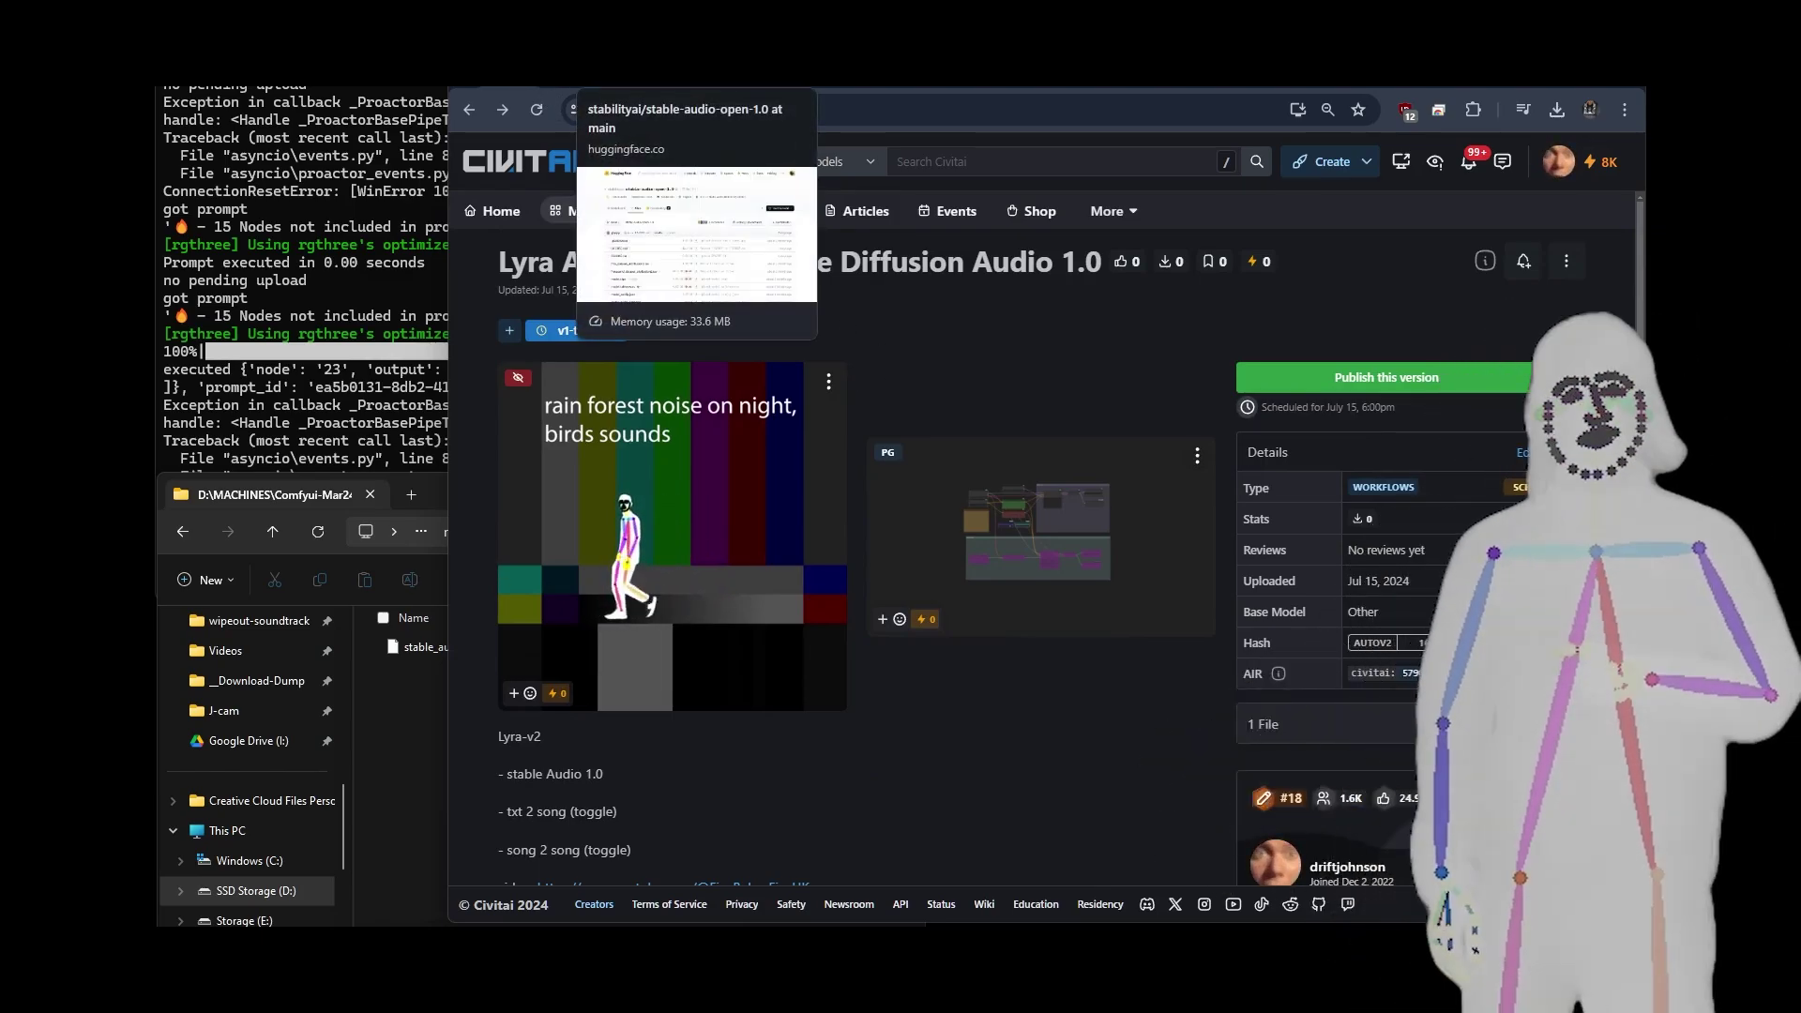
Switch to the ComfyUI workflow in the browser and show it full screen with the model loader and prompt nodes in view
click(600, 74)
click(657, 73)
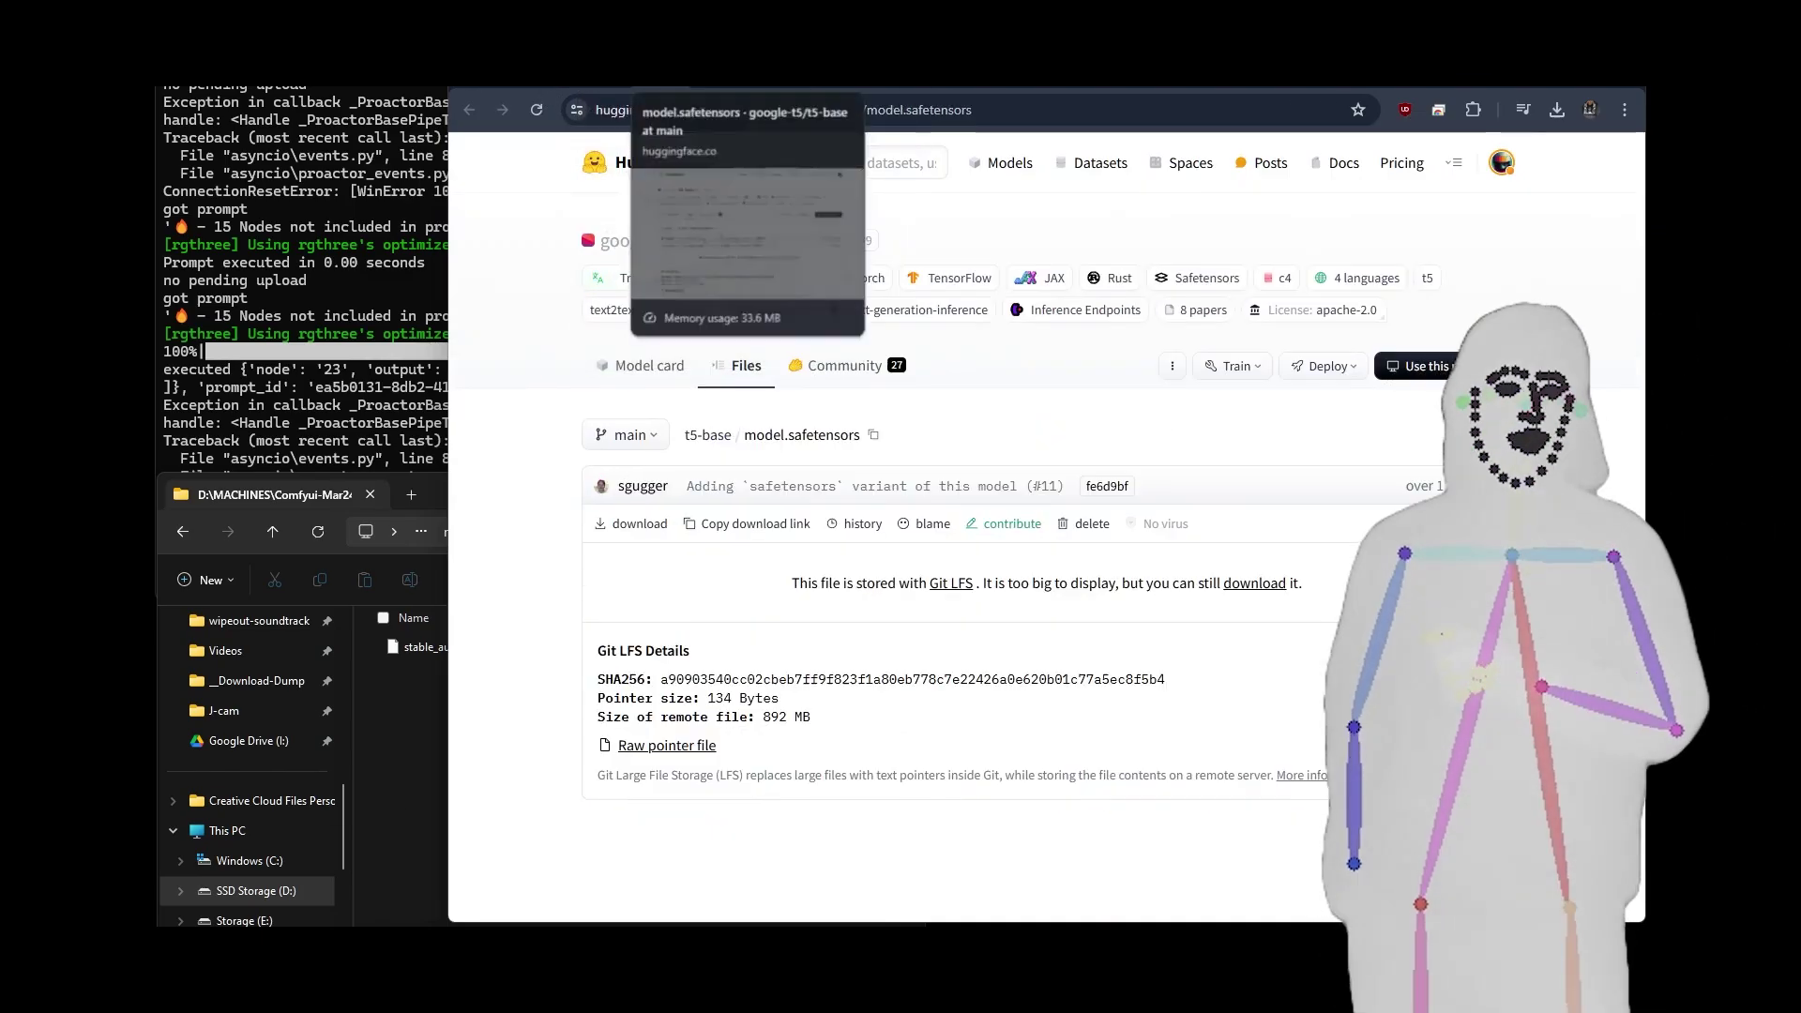
click(706, 75)
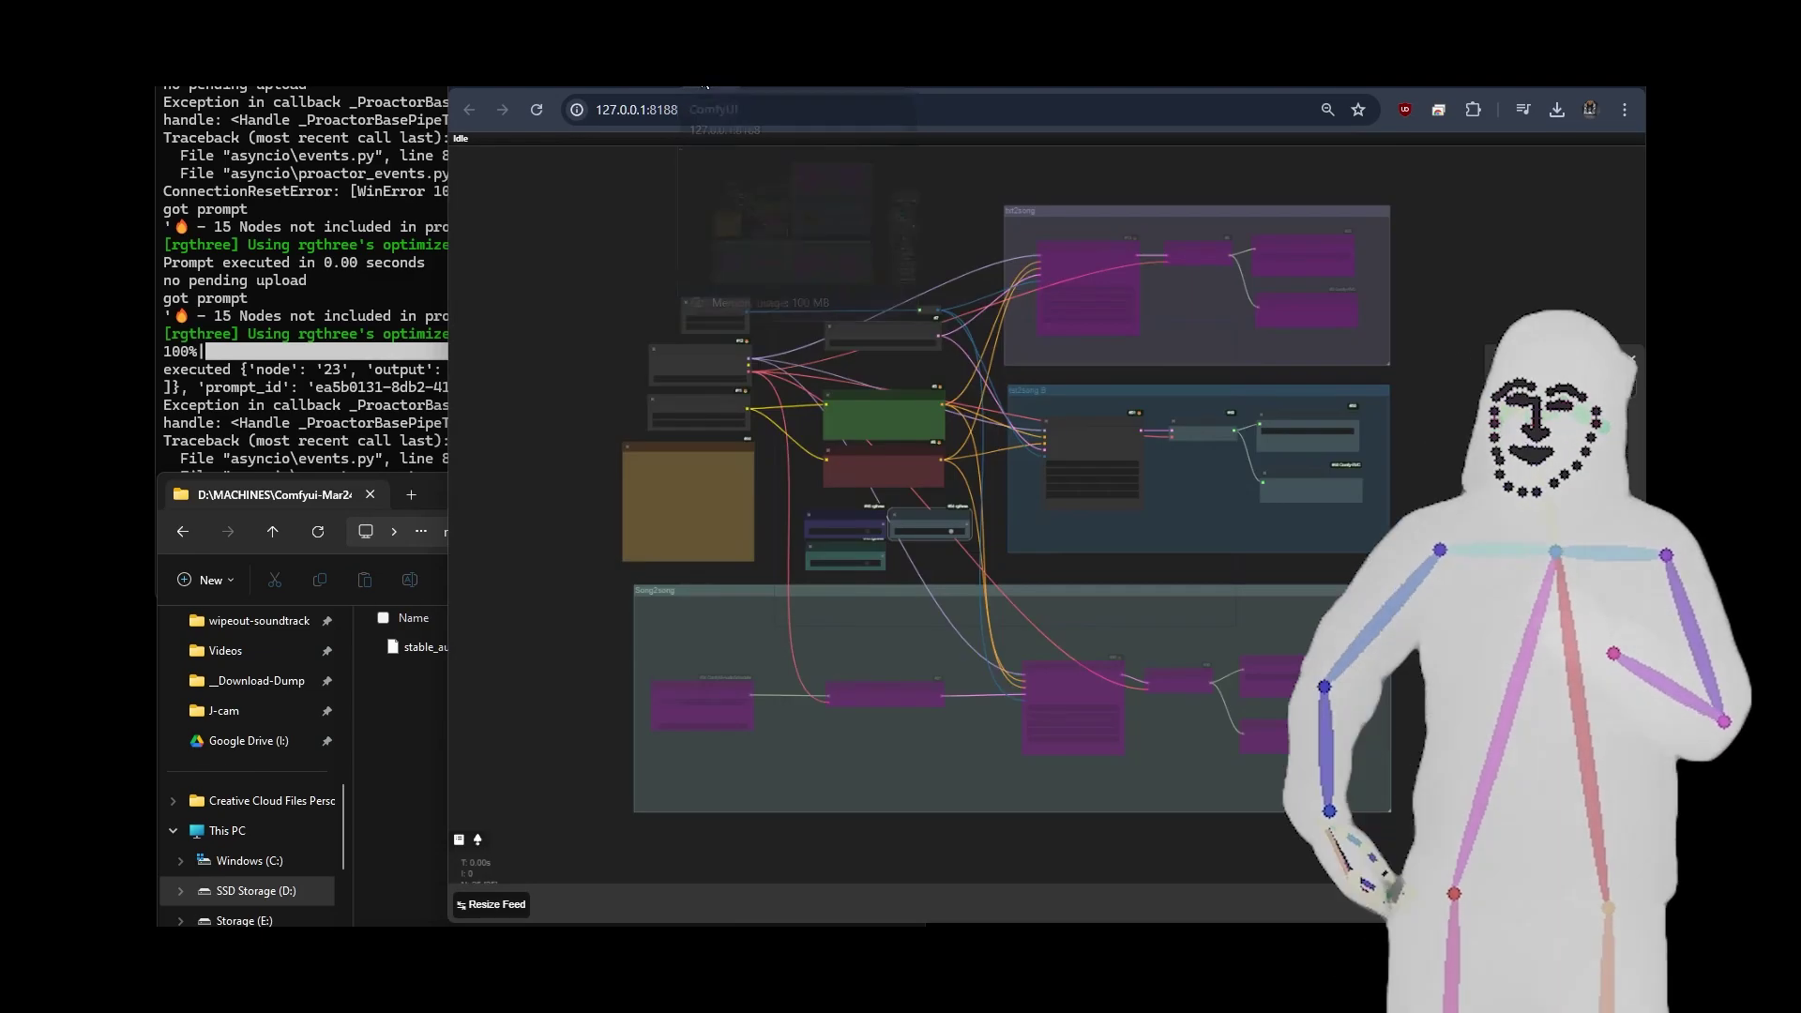
drag(1435, 418, 1404, 427)
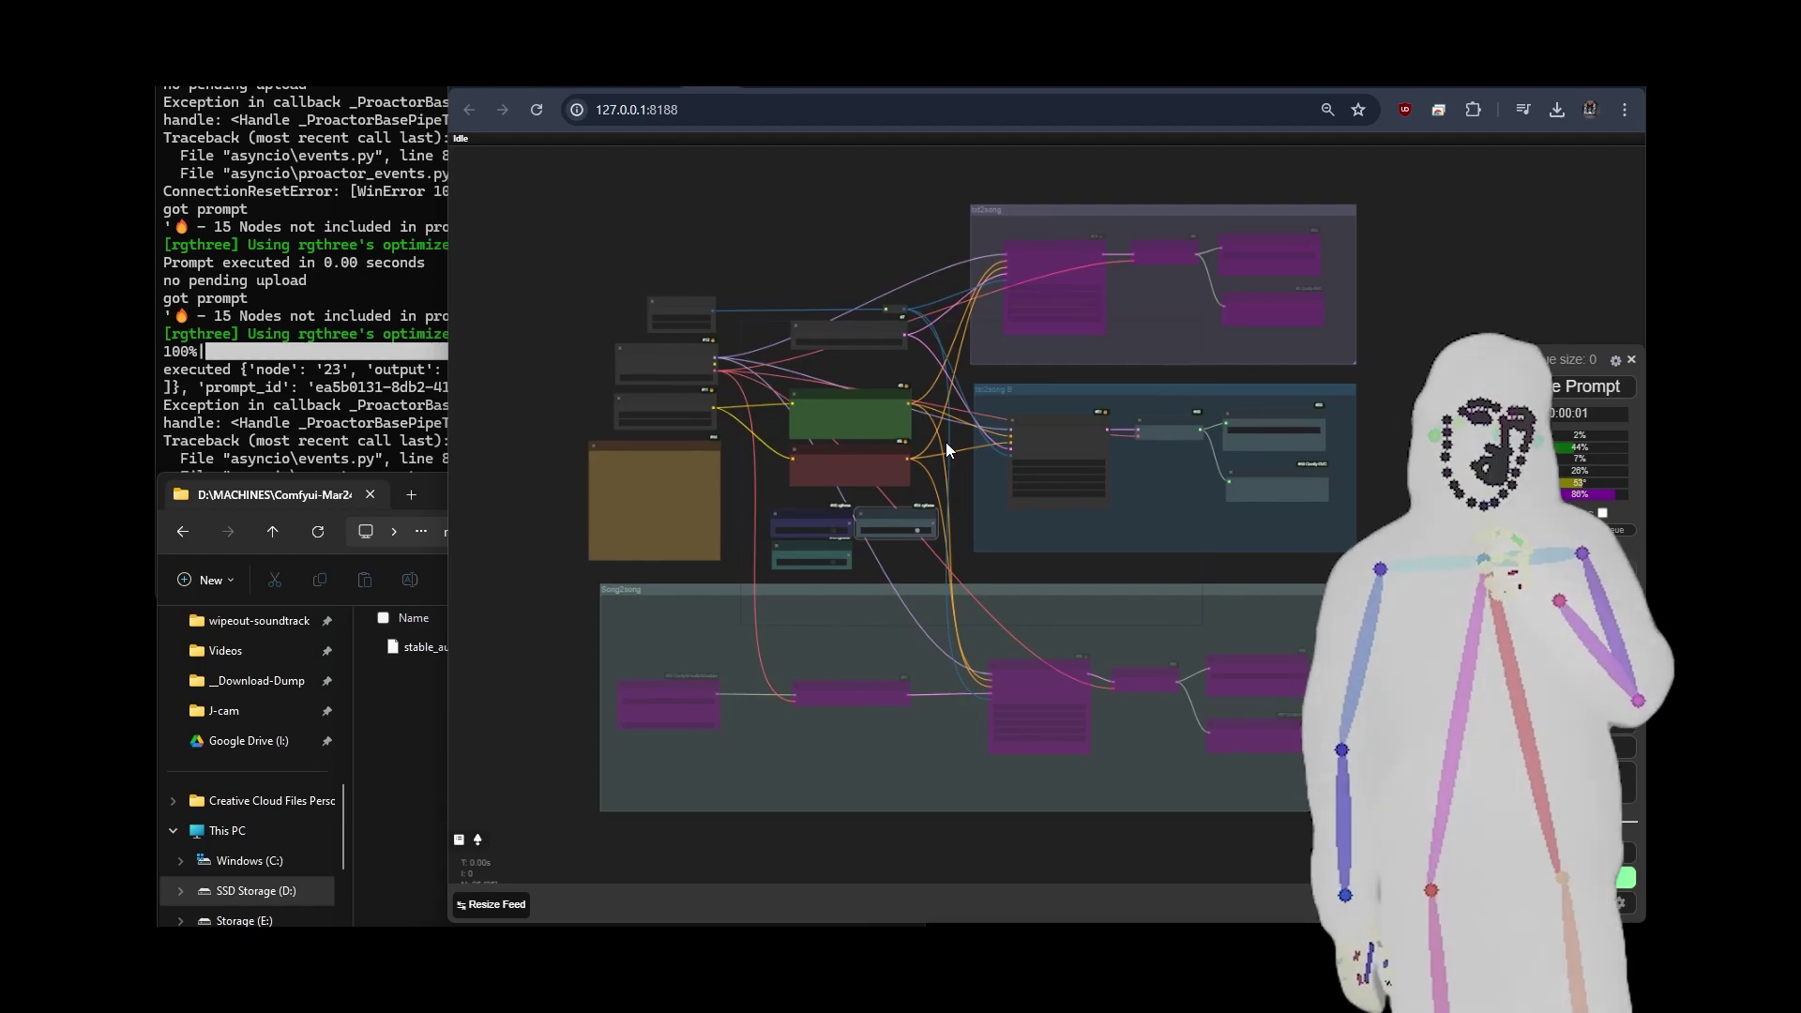
scroll(946, 442, up, 1)
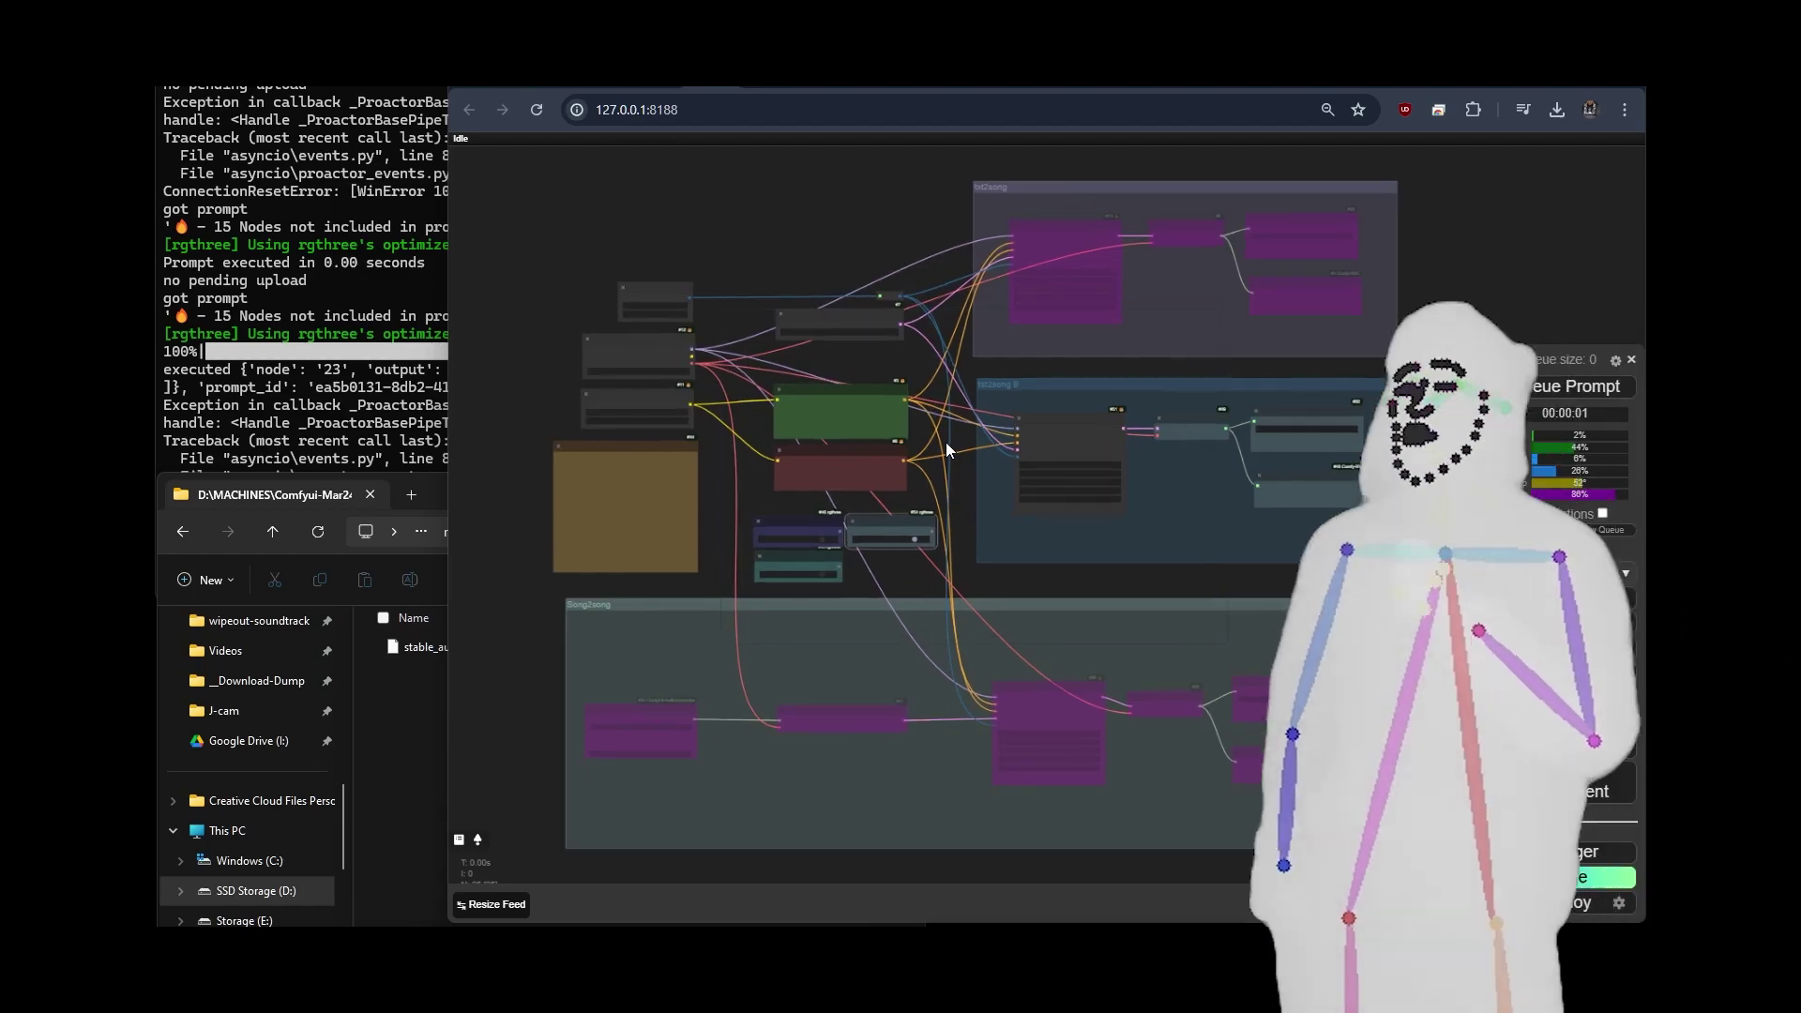
scroll(955, 454, up, 6)
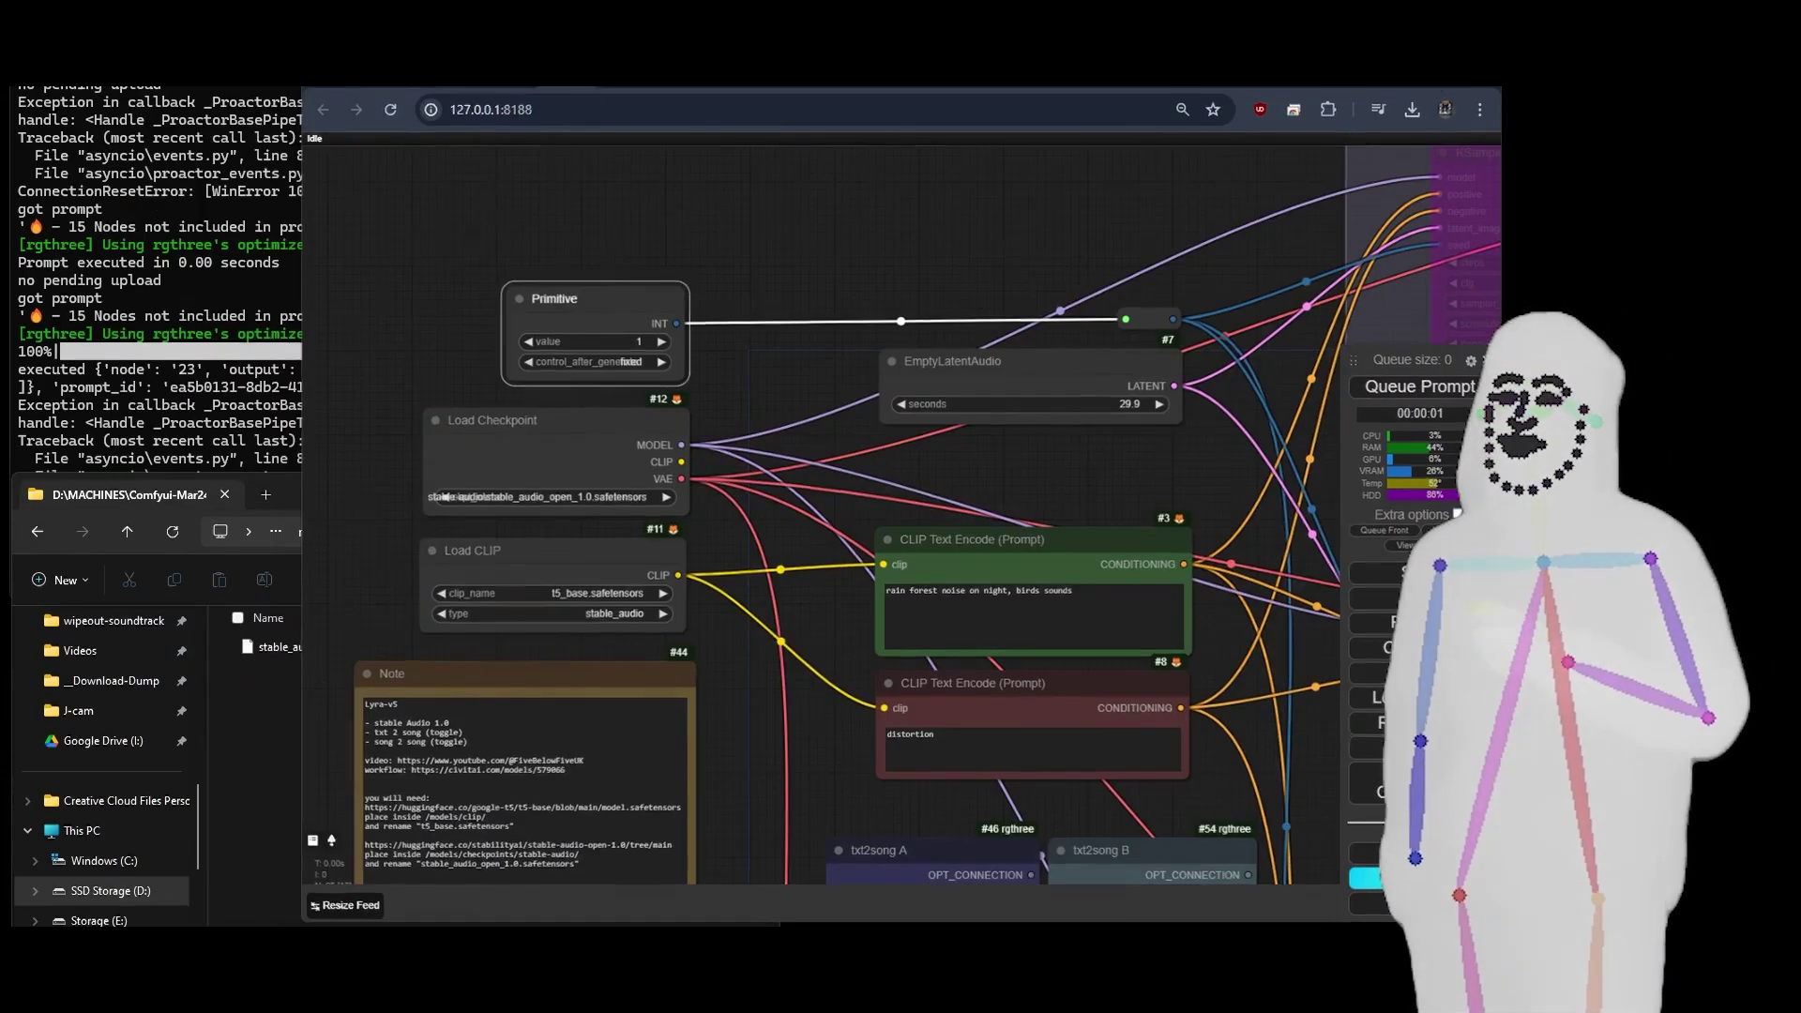
key(F11)
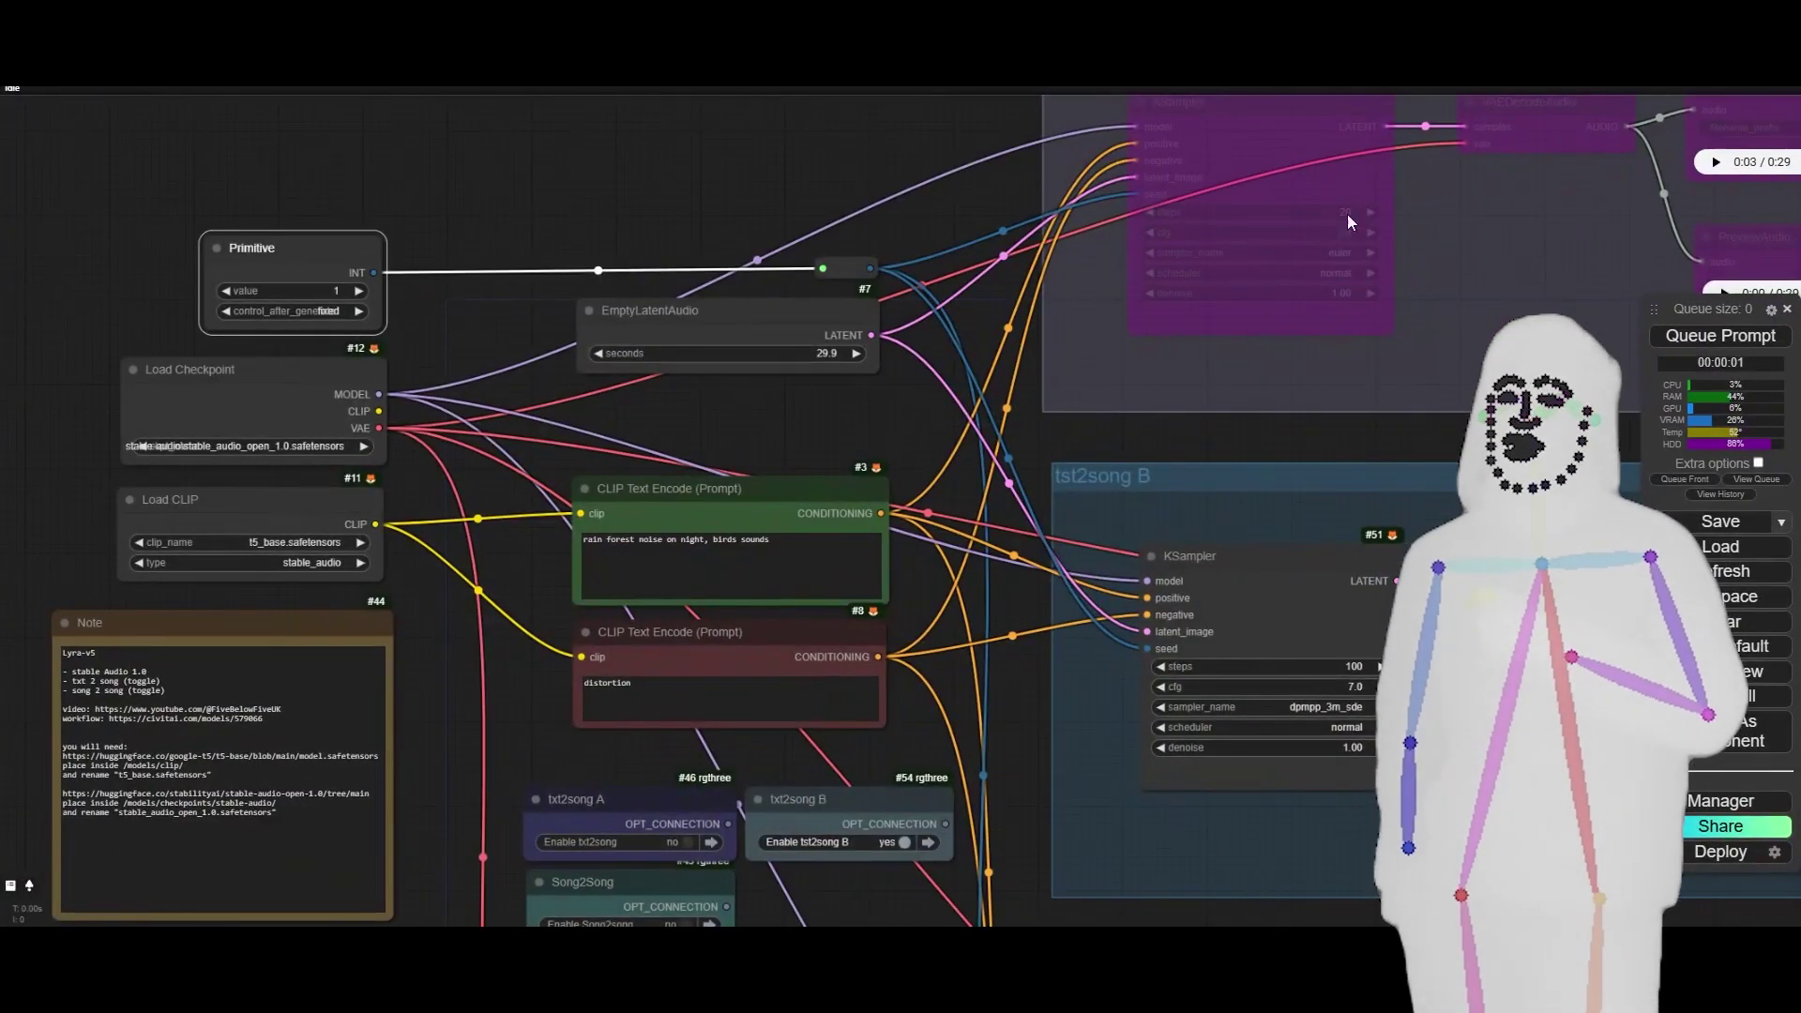
Select the positive CLIP Text Encode node, and examine both prompt nodes and the note listing the required models
click(733, 501)
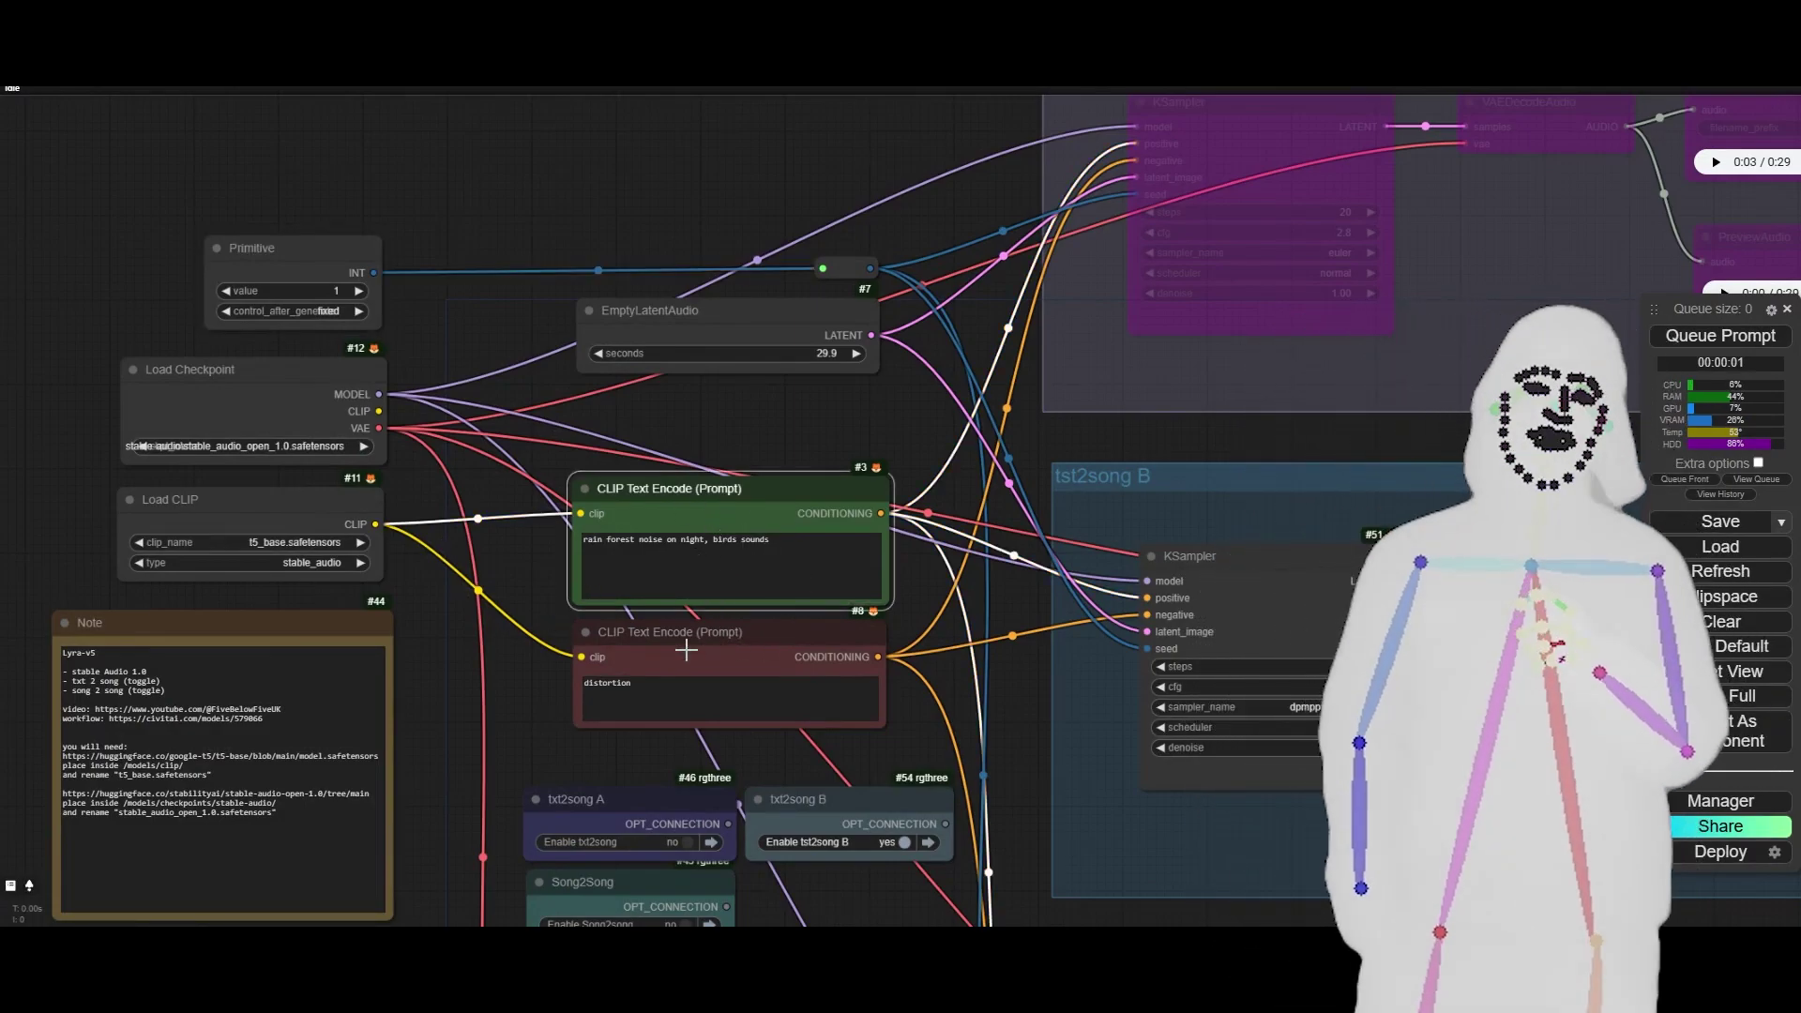
scroll(537, 614, up, 6)
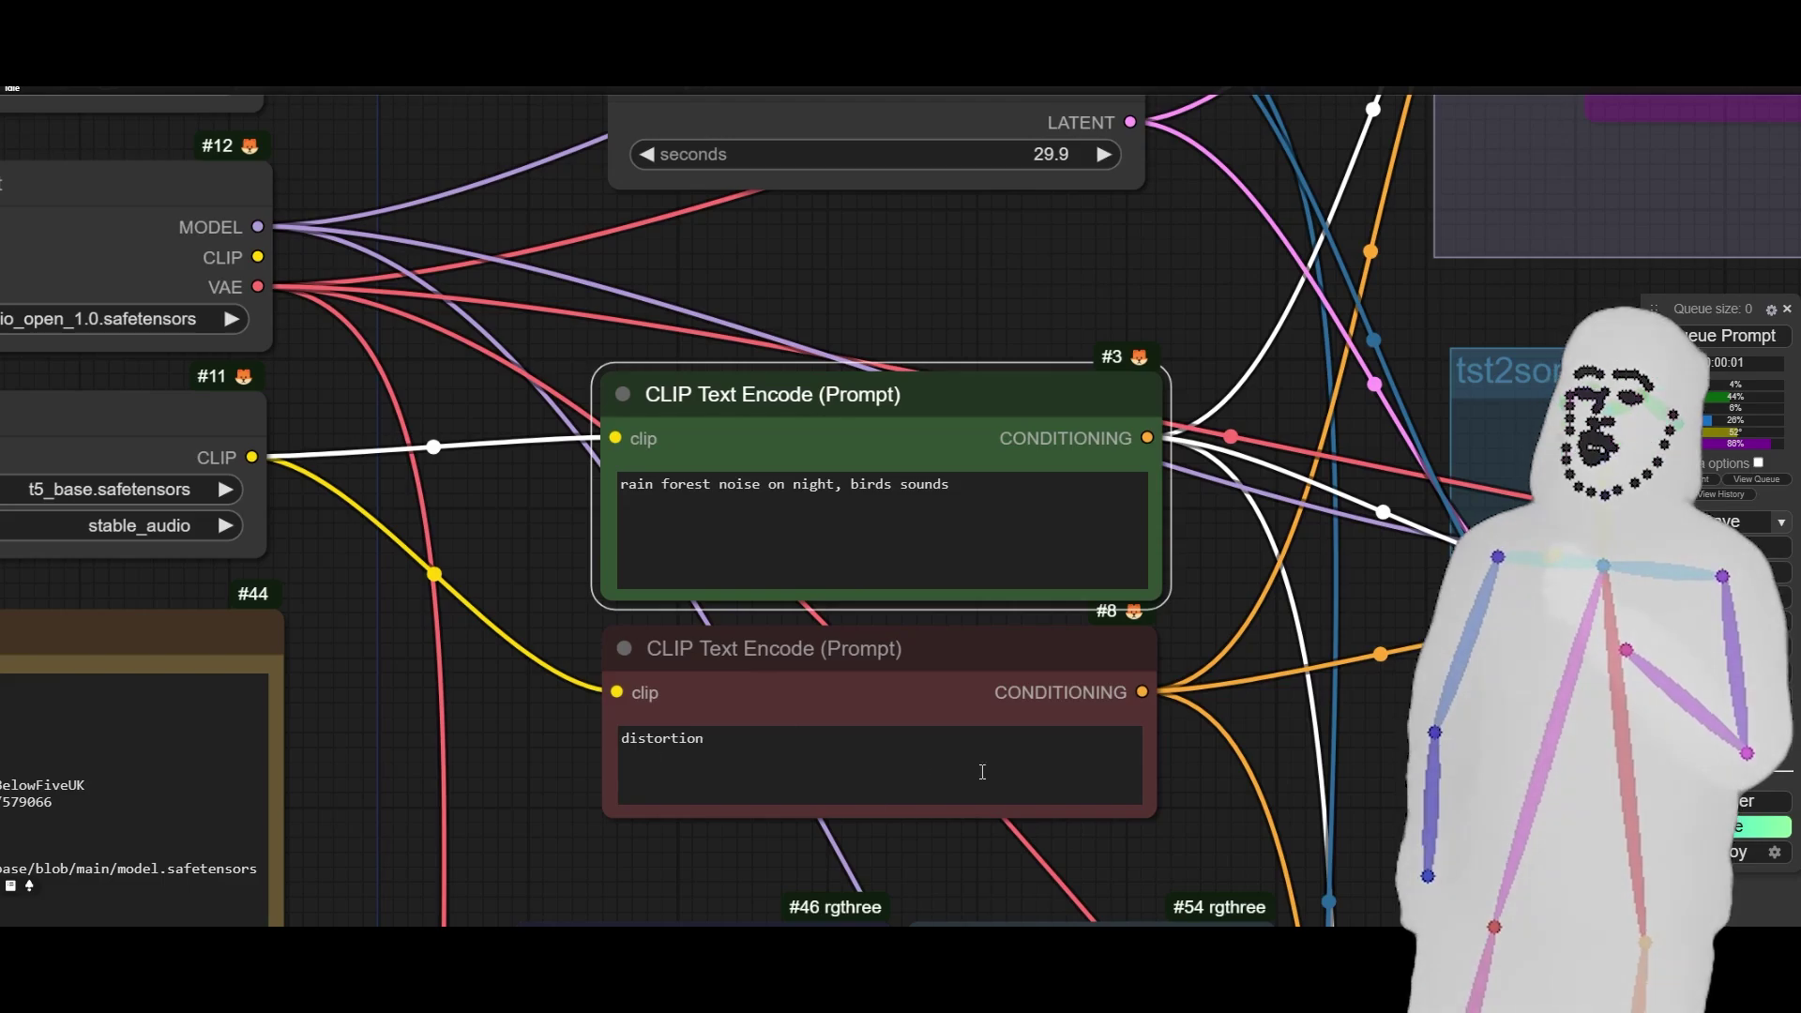
scroll(1286, 589, down, 6)
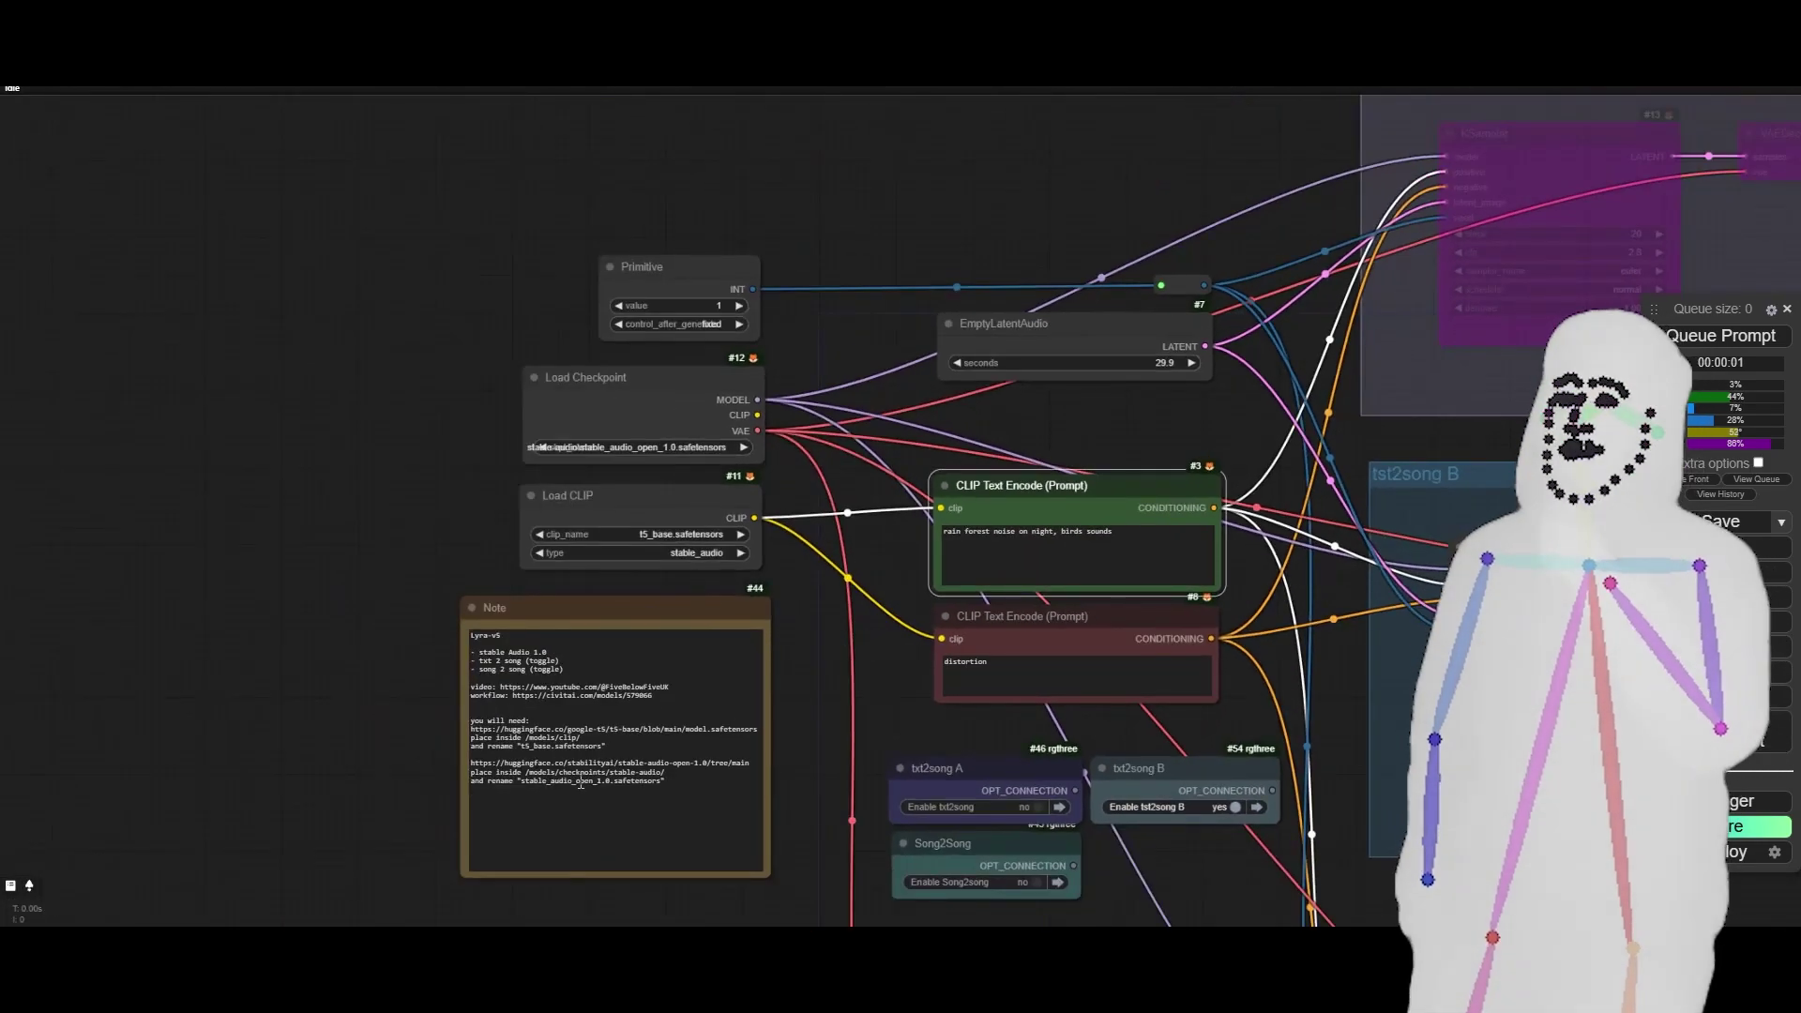
scroll(368, 825, up, 8)
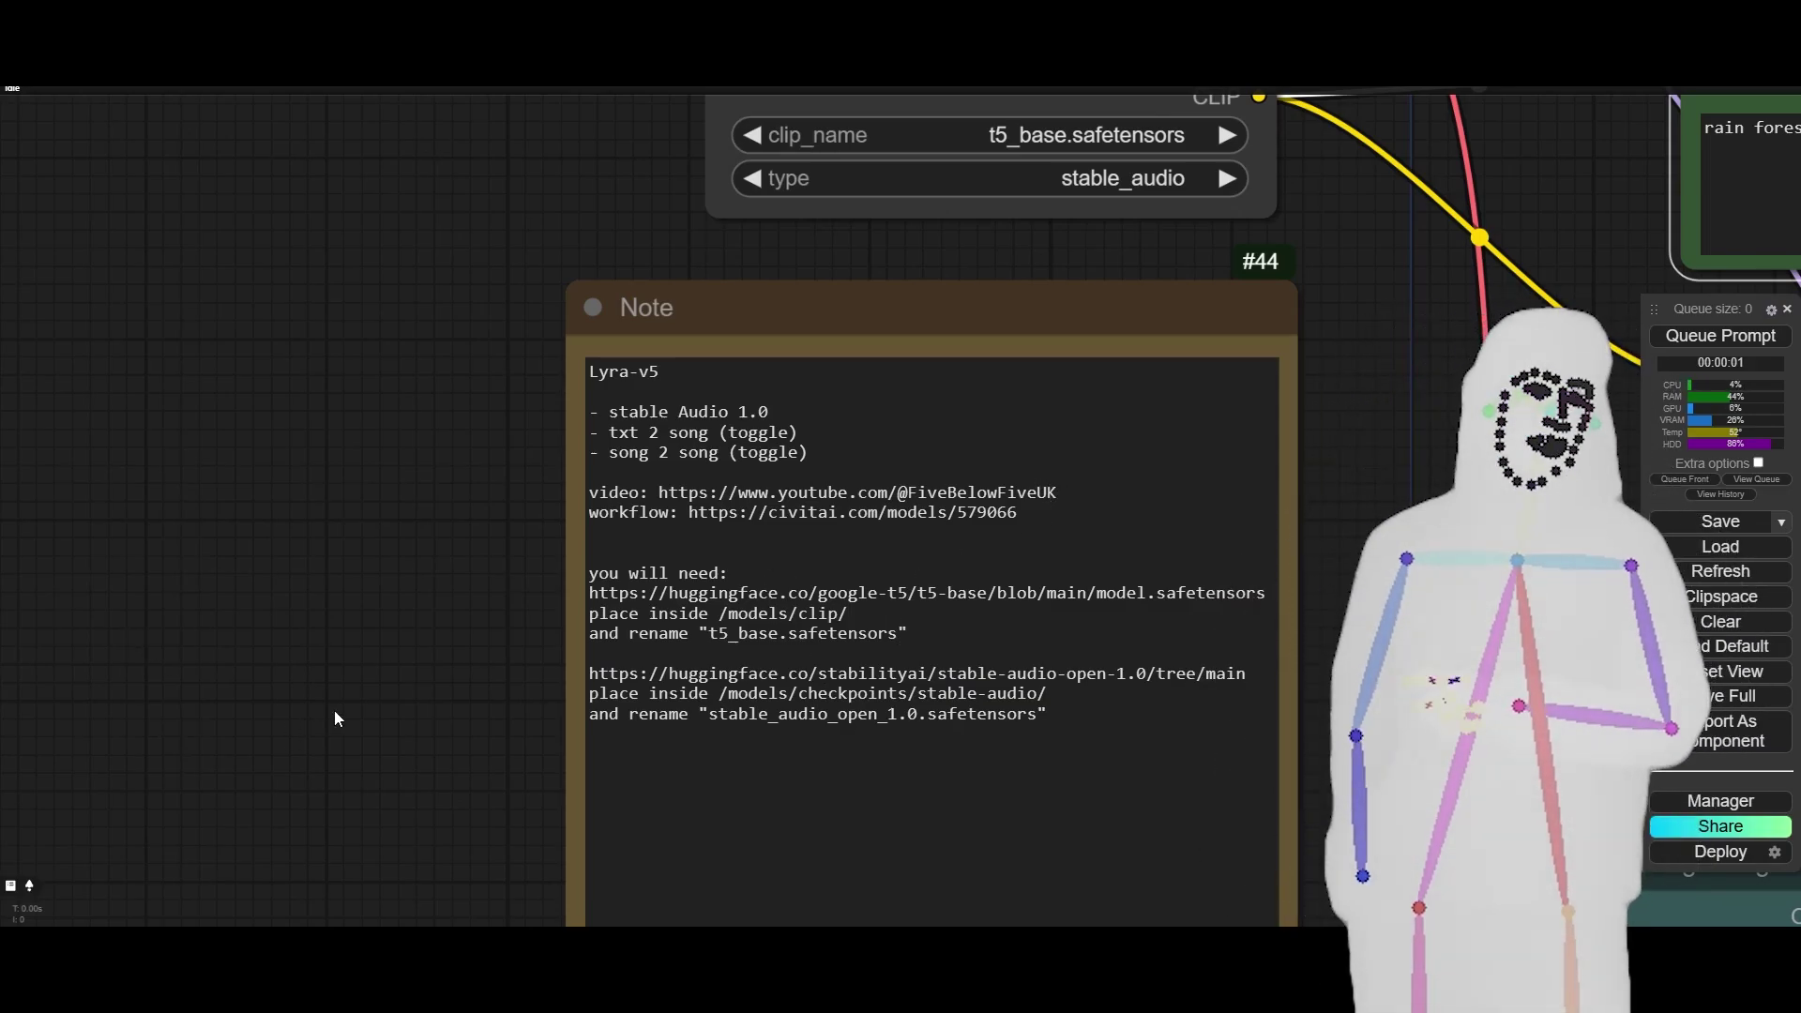
scroll(320, 831, down, 1)
scroll(290, 623, down, 7)
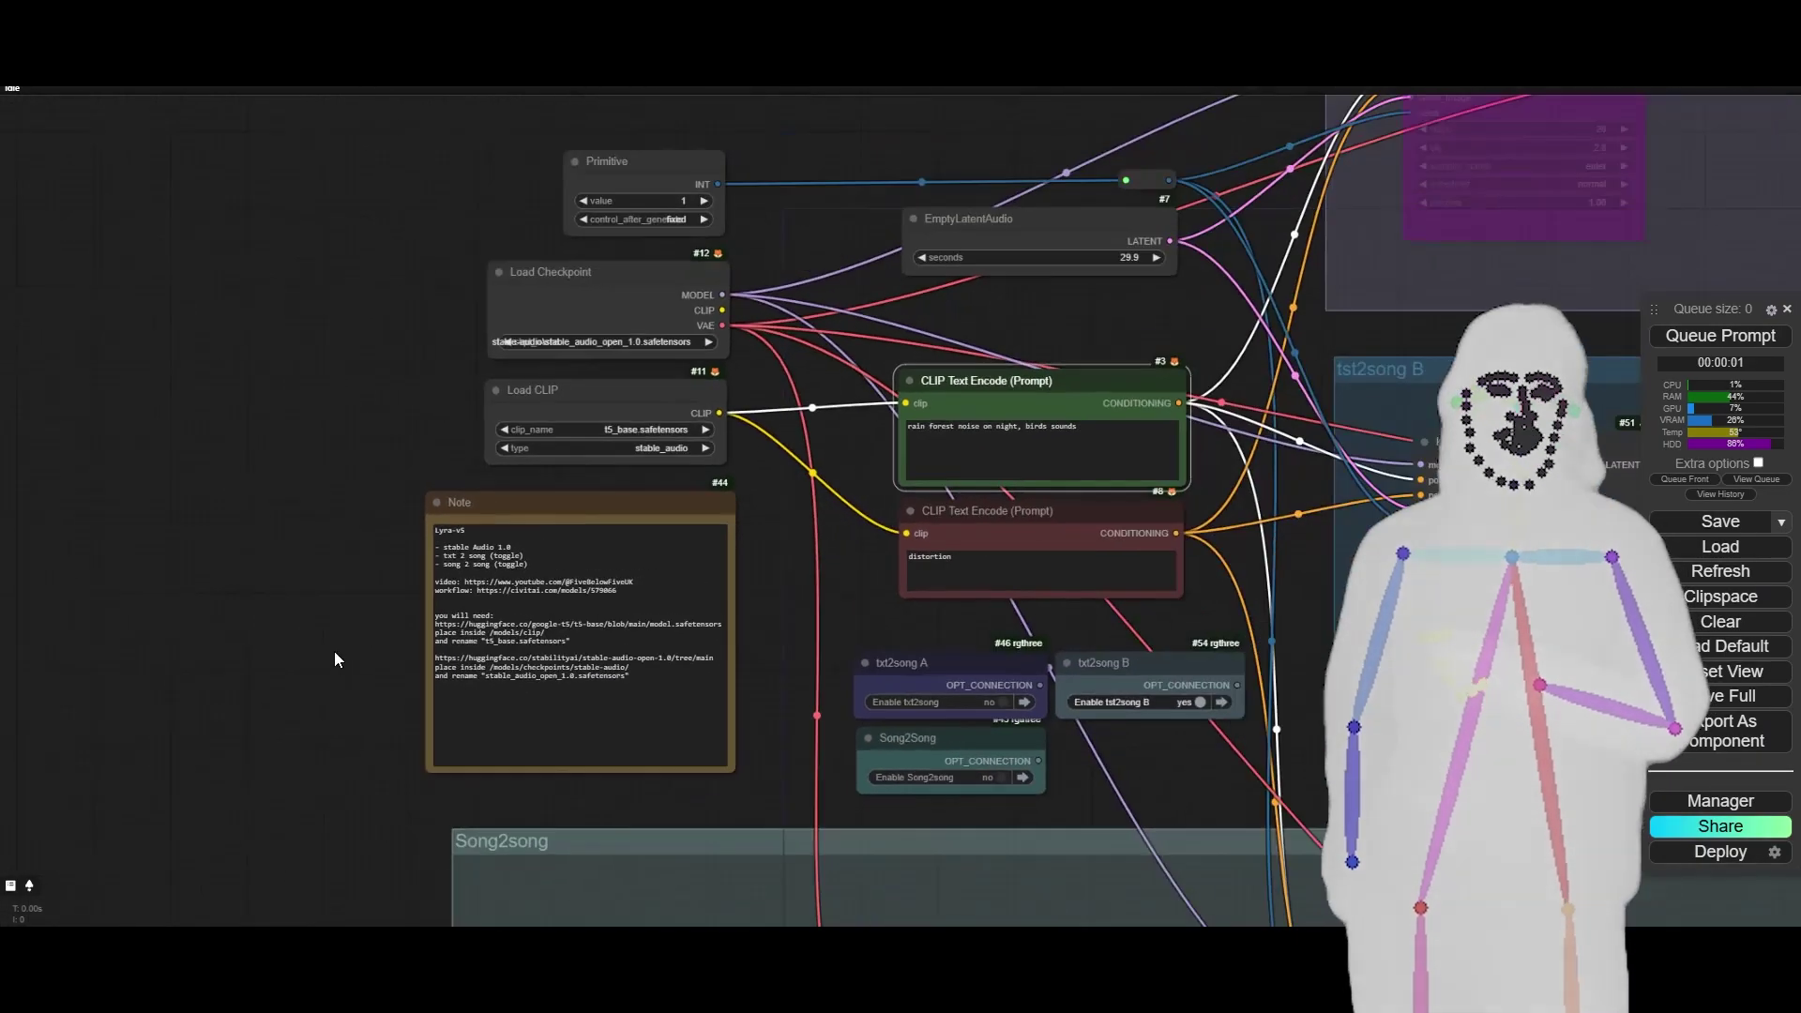
Inspect the txt2song and Song2song groups and the toggle nodes that enable them
drag(1282, 794, 855, 703)
scroll(904, 741, down, 4)
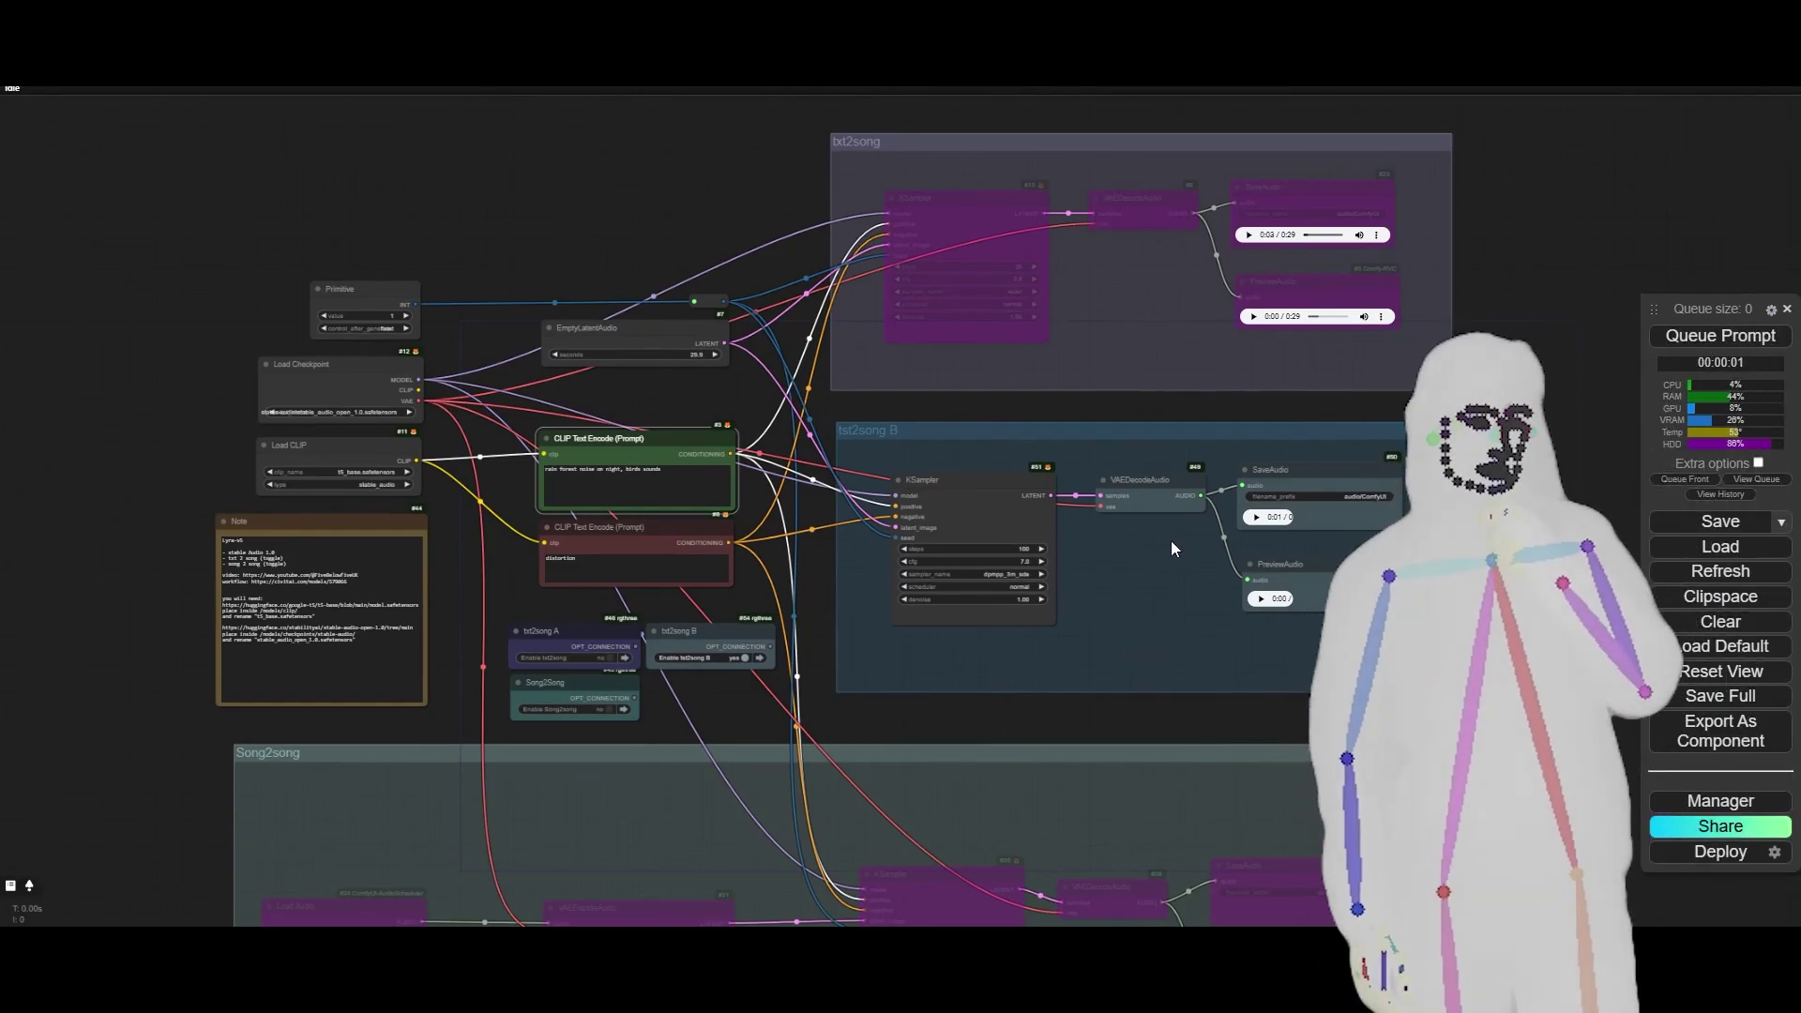
scroll(554, 675, up, 5)
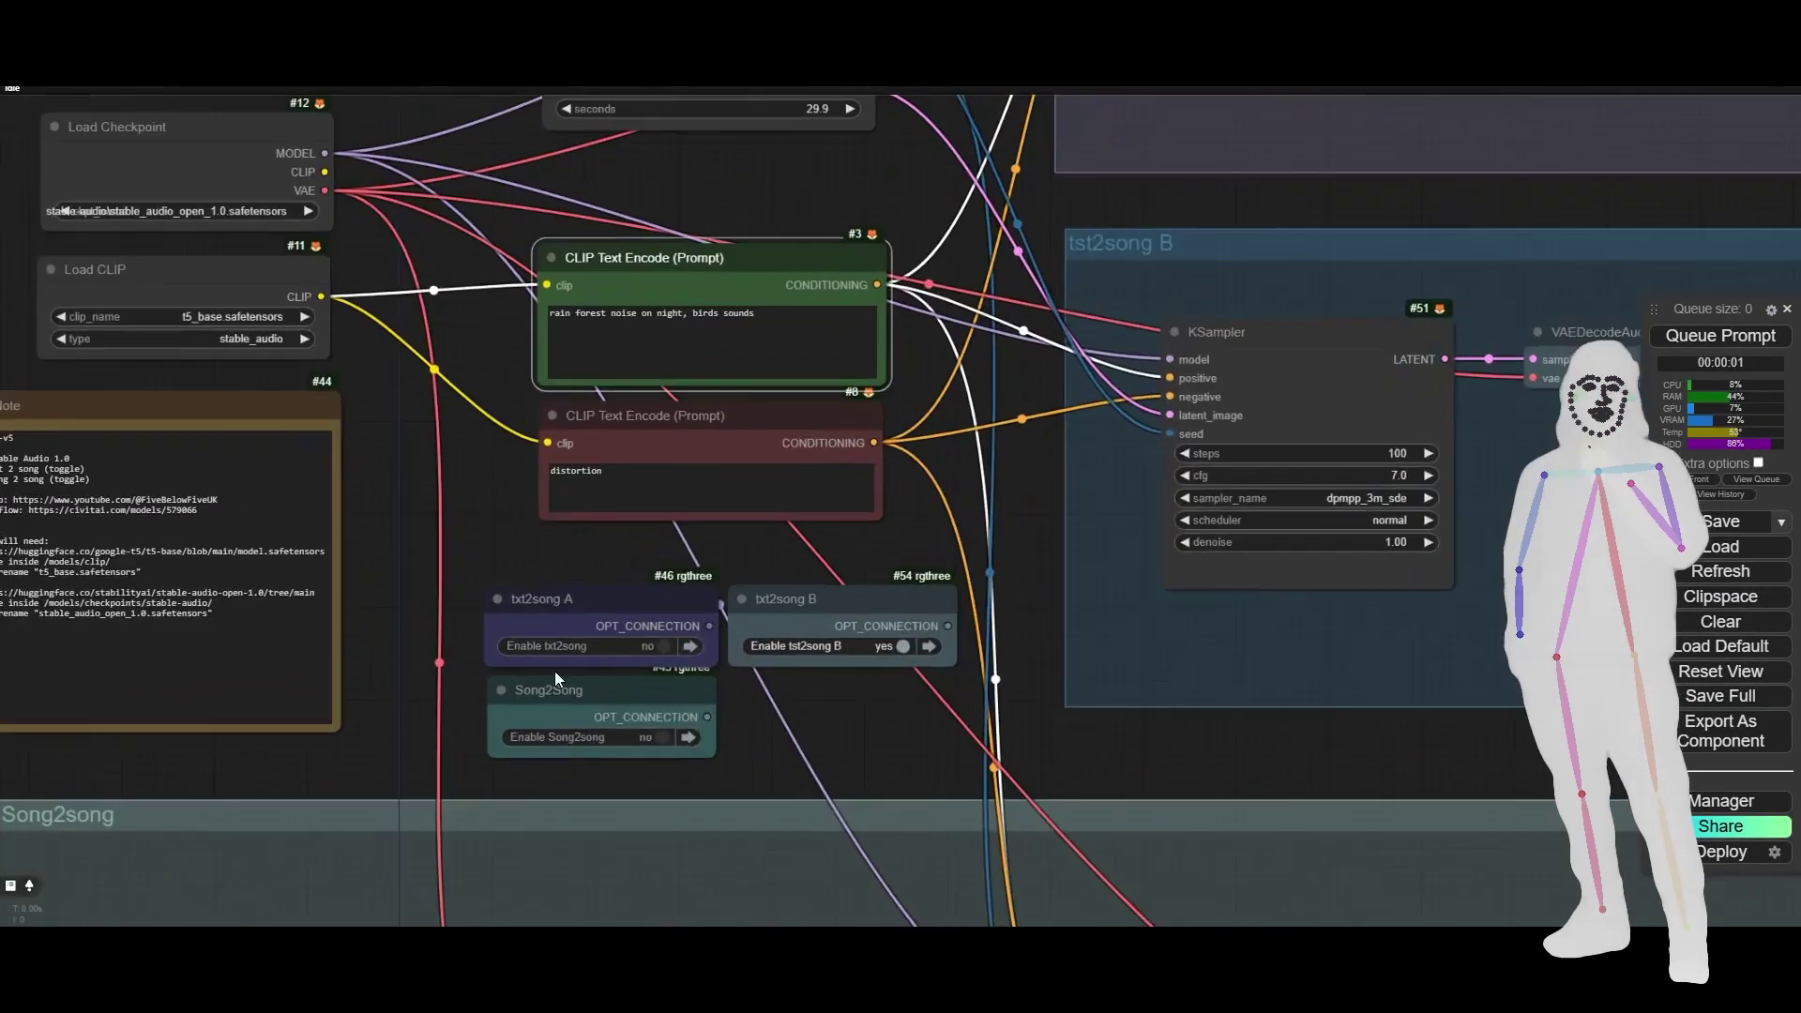
Enable the txt2song A group alongside the already active txt2song B group
click(663, 647)
scroll(422, 651, down, 5)
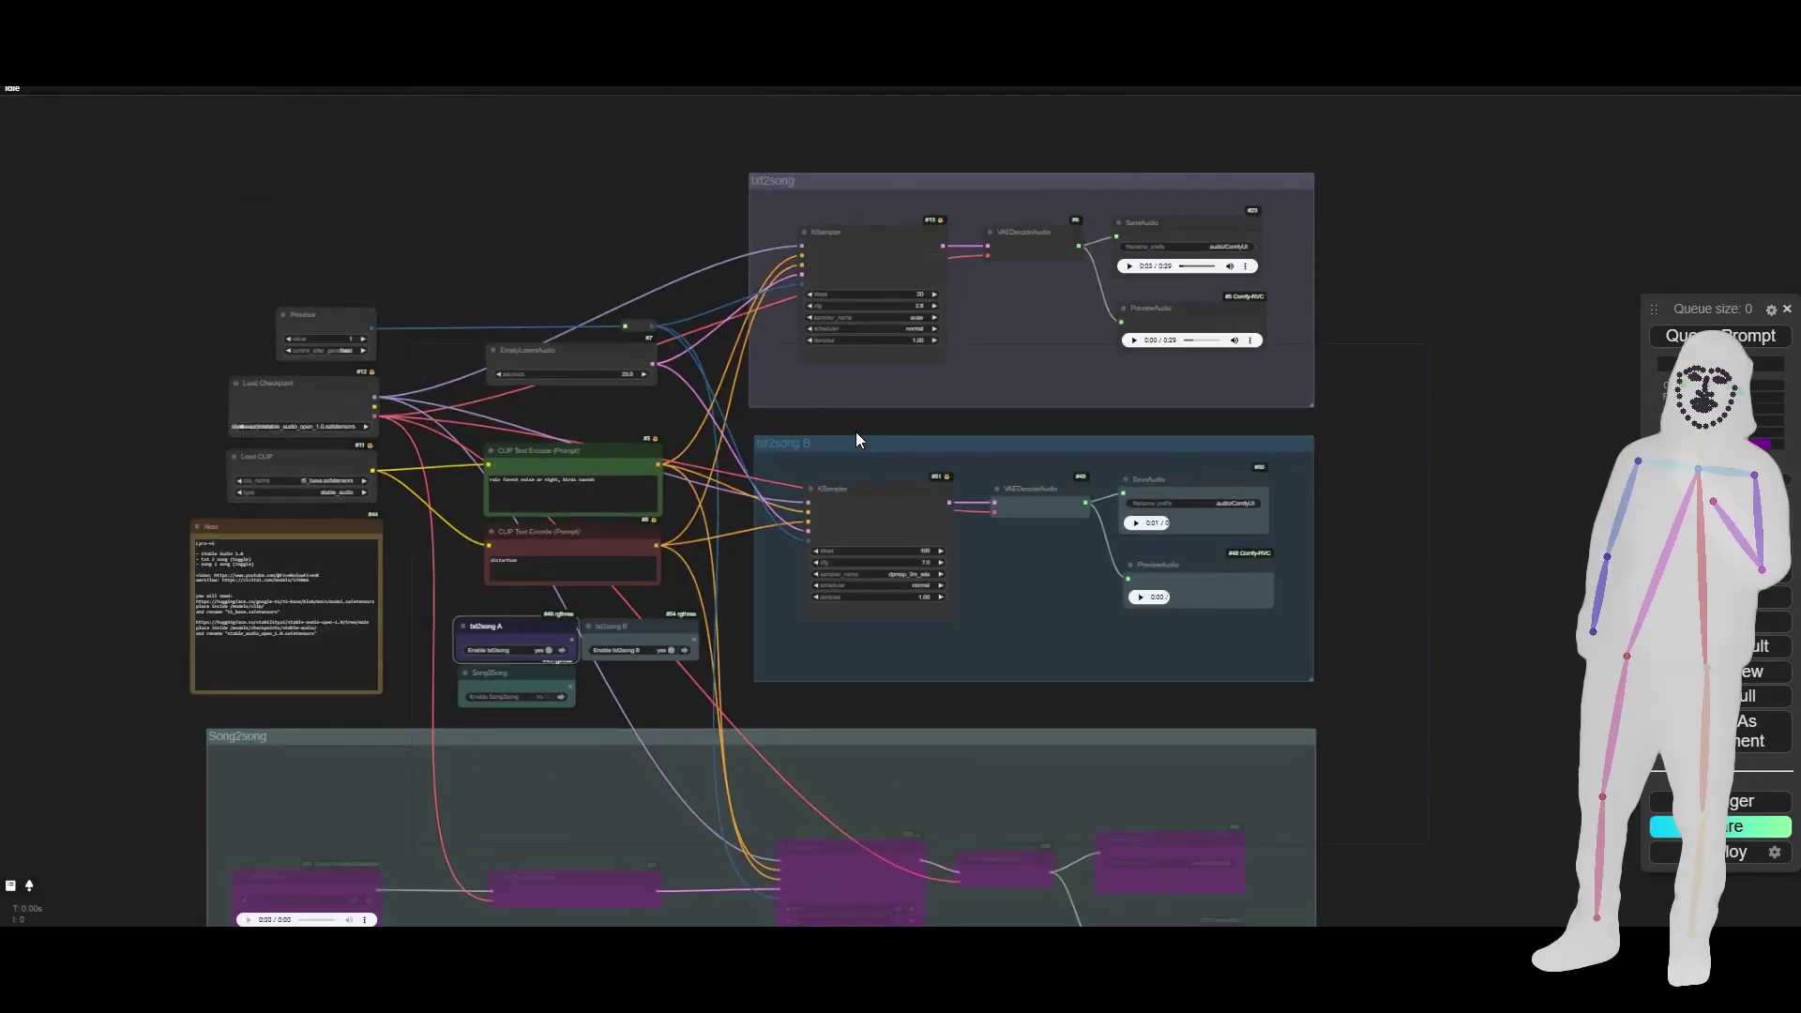
drag(618, 692, 696, 525)
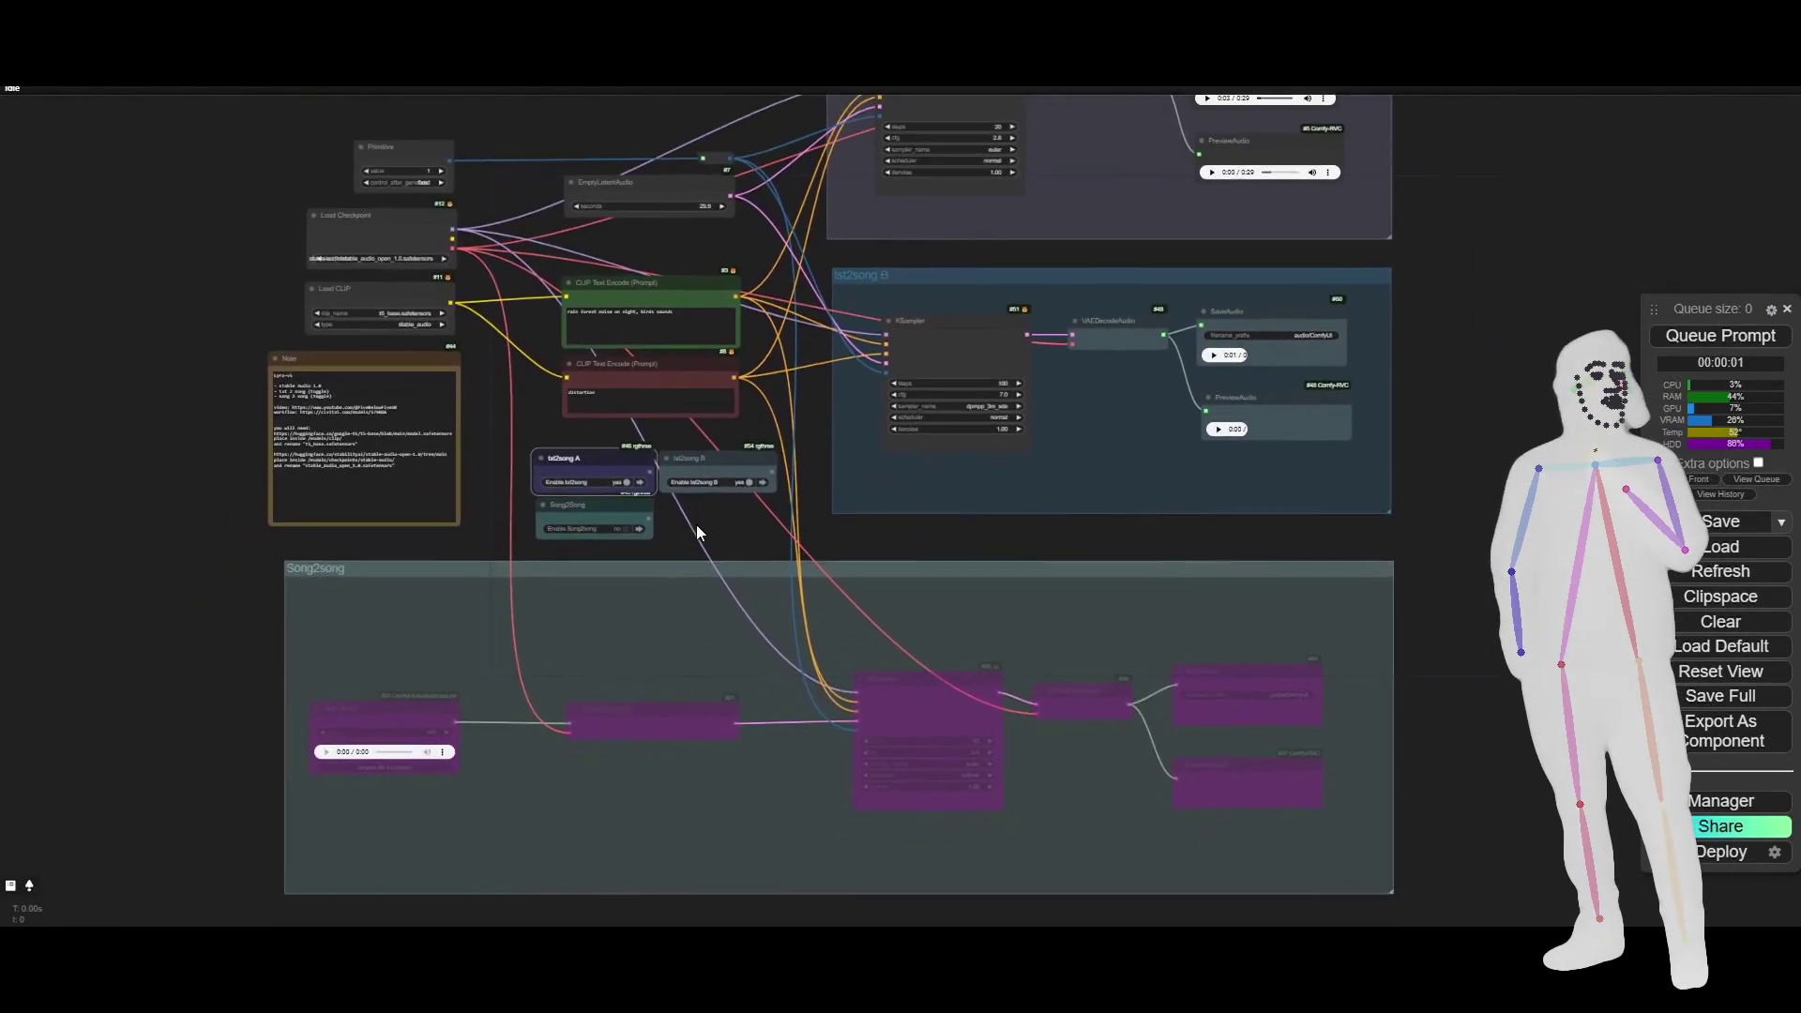
scroll(679, 525, up, 5)
scroll(681, 533, up, 1)
Disable the txt2song A and txt2song B groups and enable the Song2song group
click(598, 444)
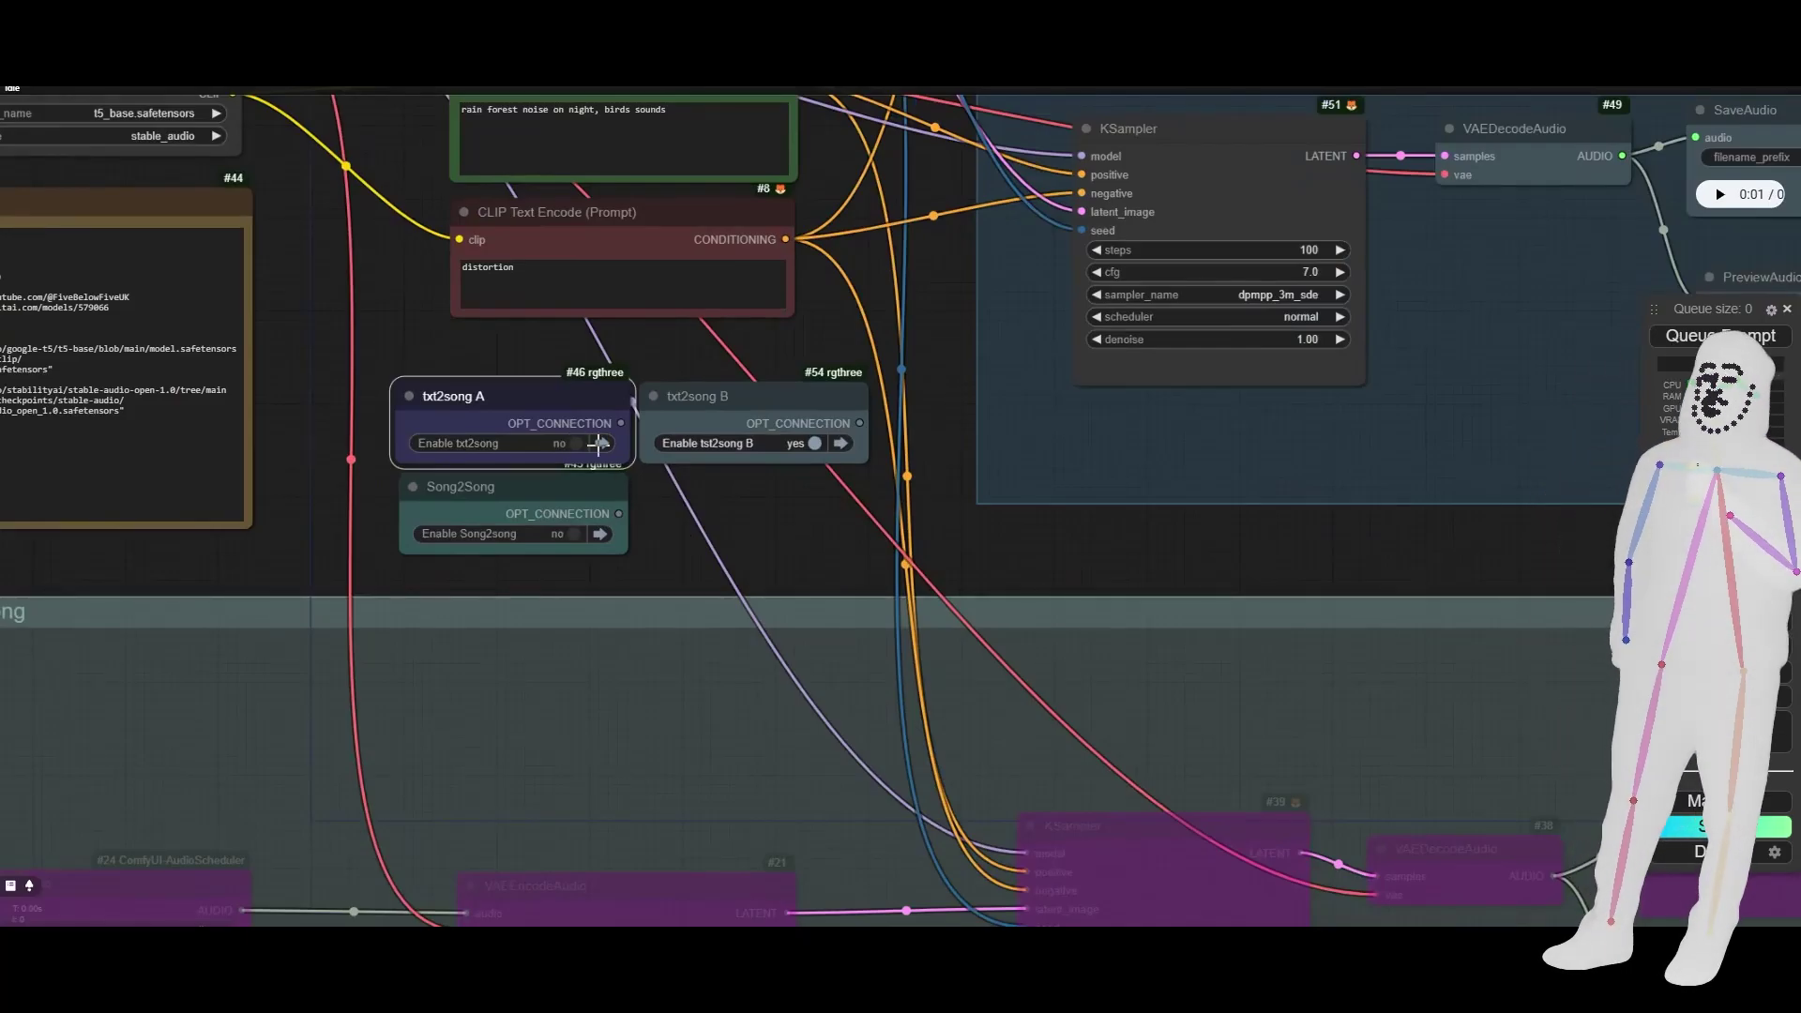
click(815, 443)
click(557, 533)
scroll(805, 542, down, 5)
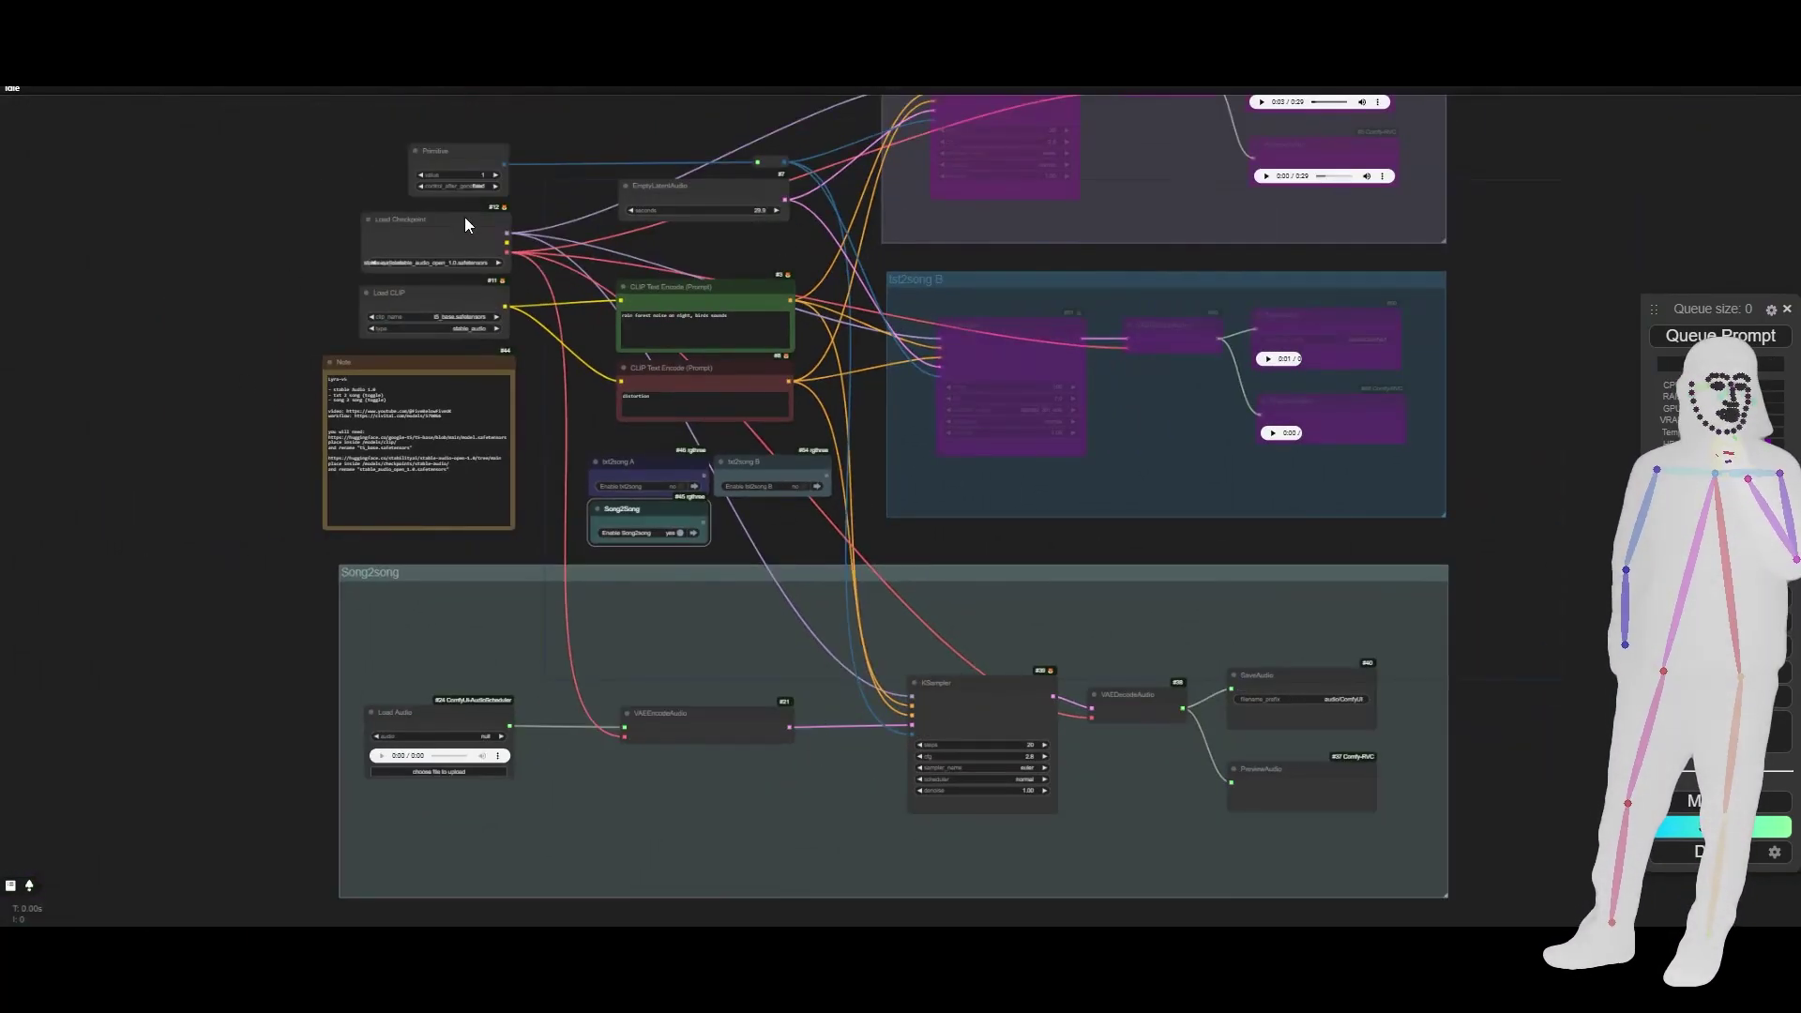
scroll(746, 536, up, 7)
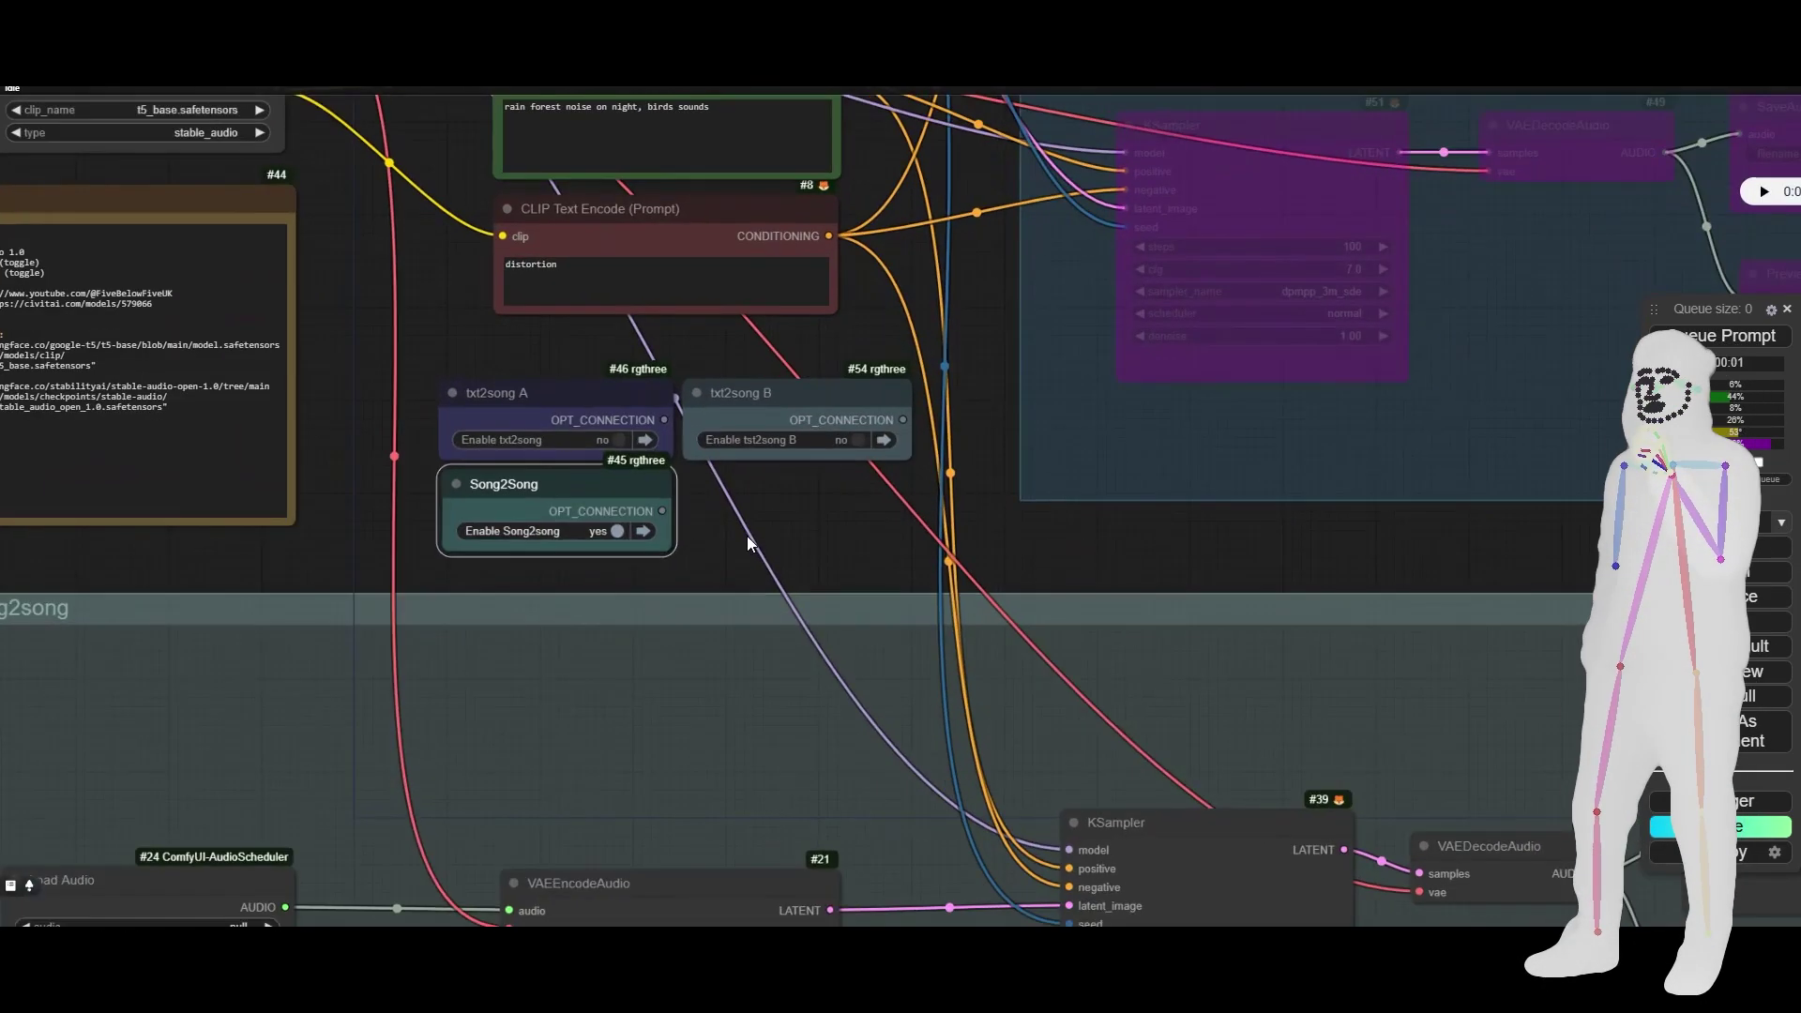
Disable the Song2song group and enable txt2song A as the only active group
click(616, 531)
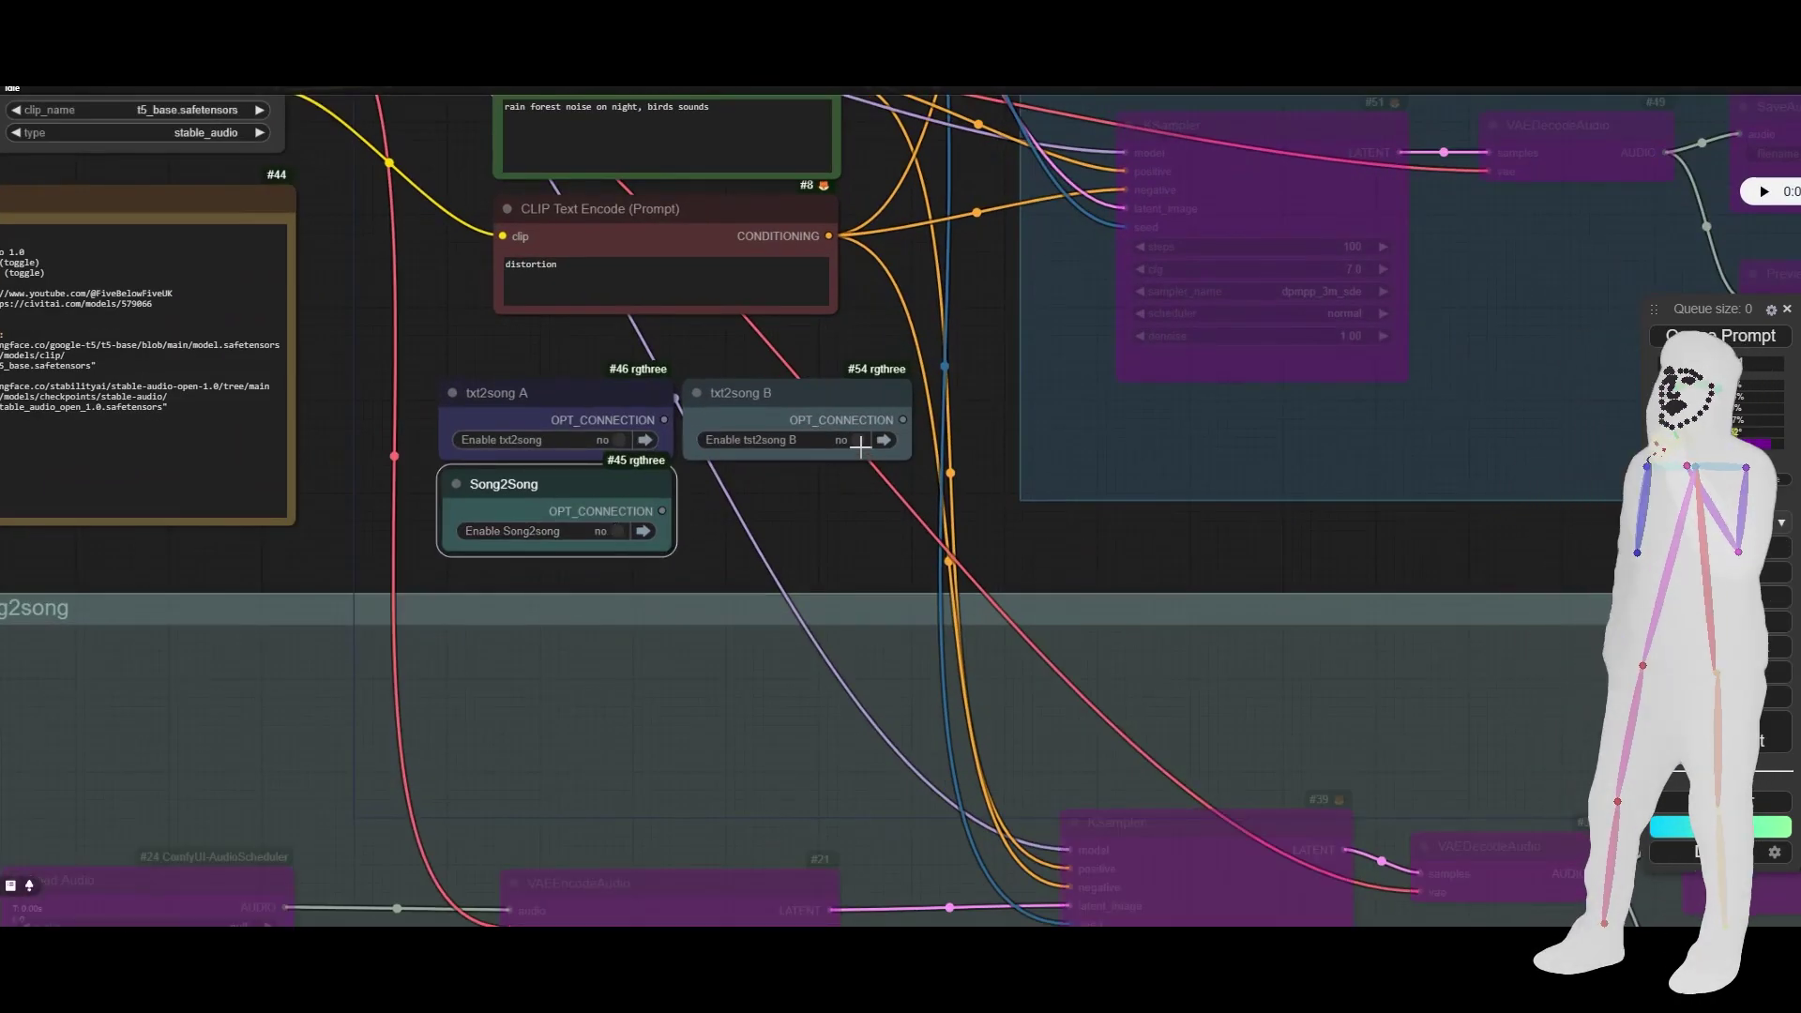
click(609, 440)
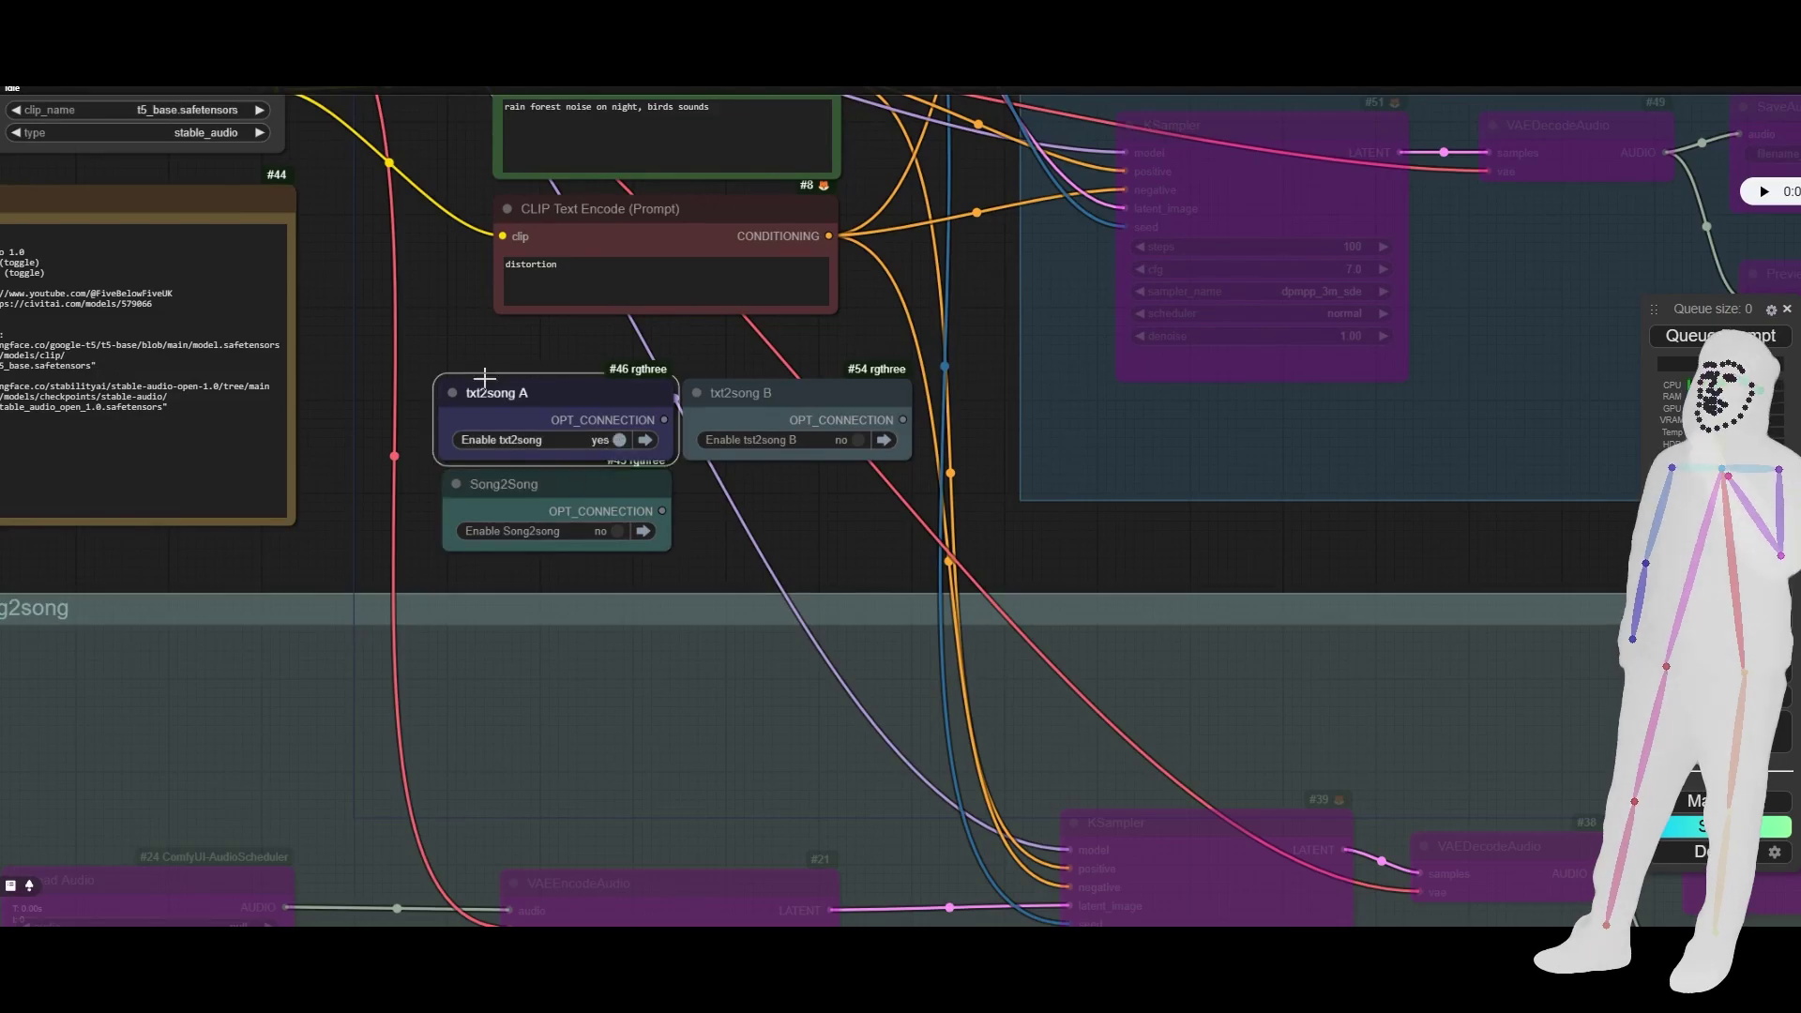
drag(430, 282, 420, 576)
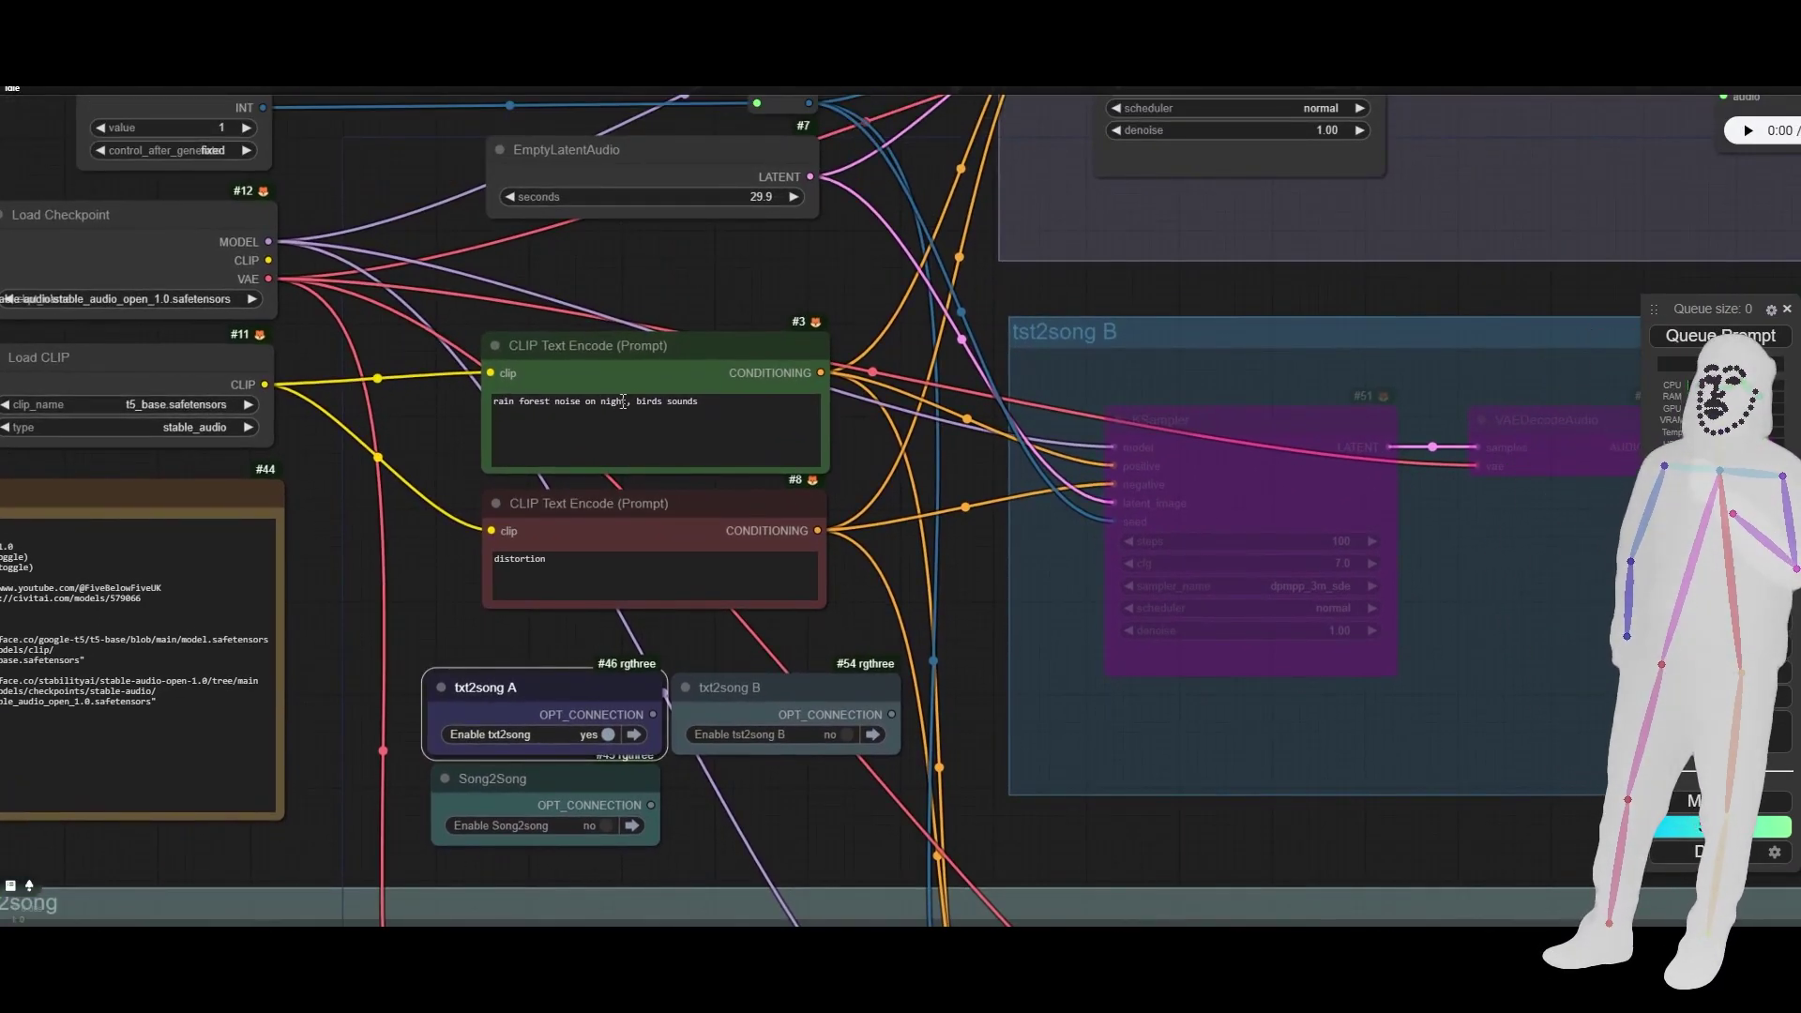
Play part of the audio in the txt2song group's SaveAudio node, and pause it
scroll(1184, 274, up, 7)
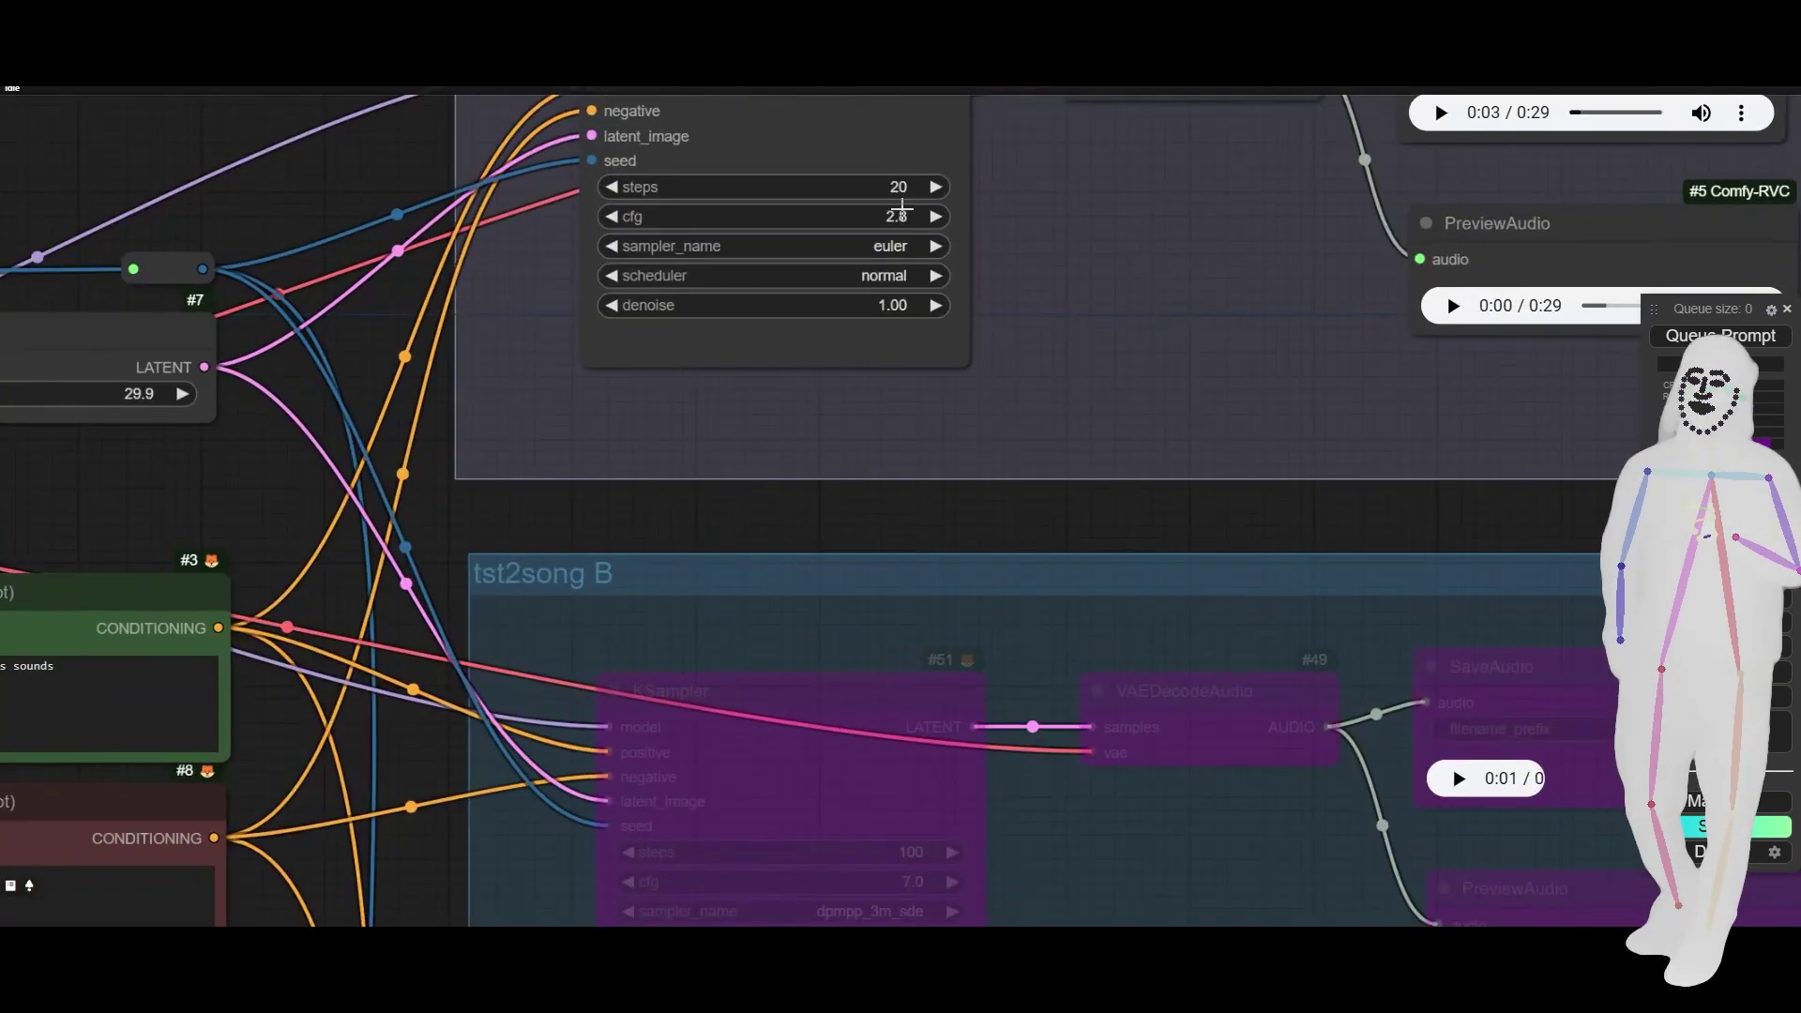
drag(1214, 221, 705, 451)
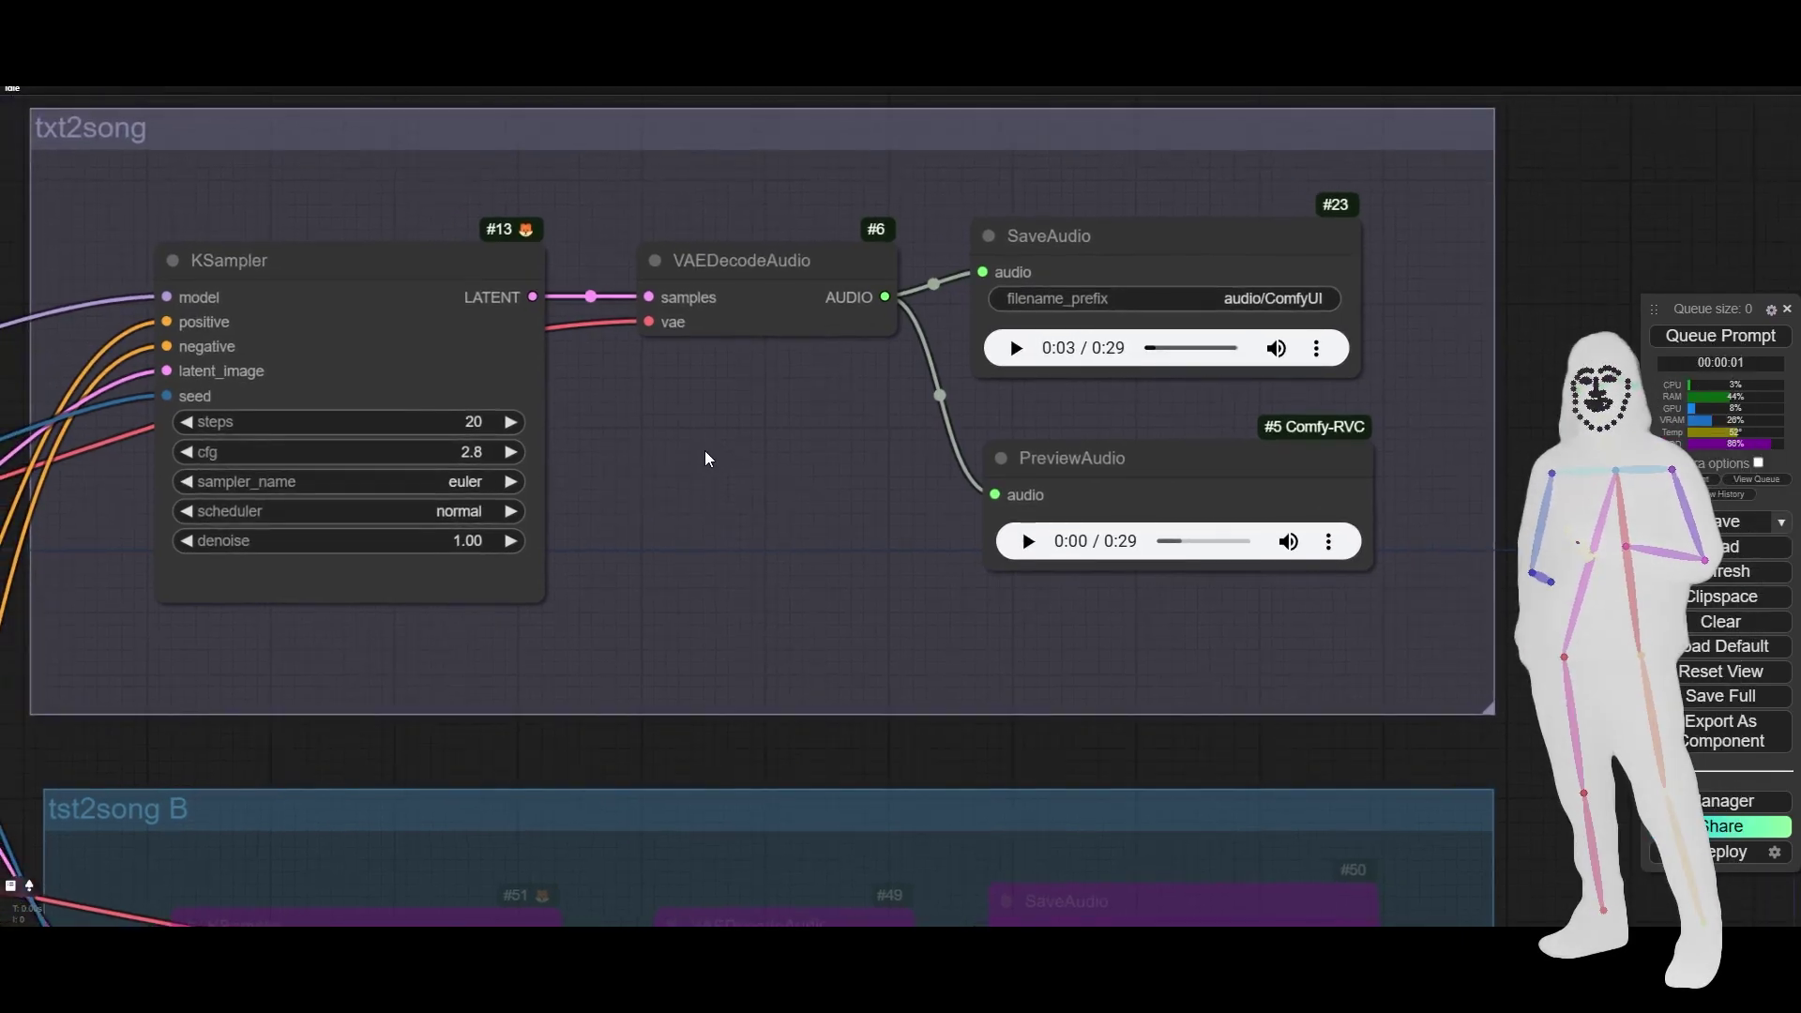
click(1015, 349)
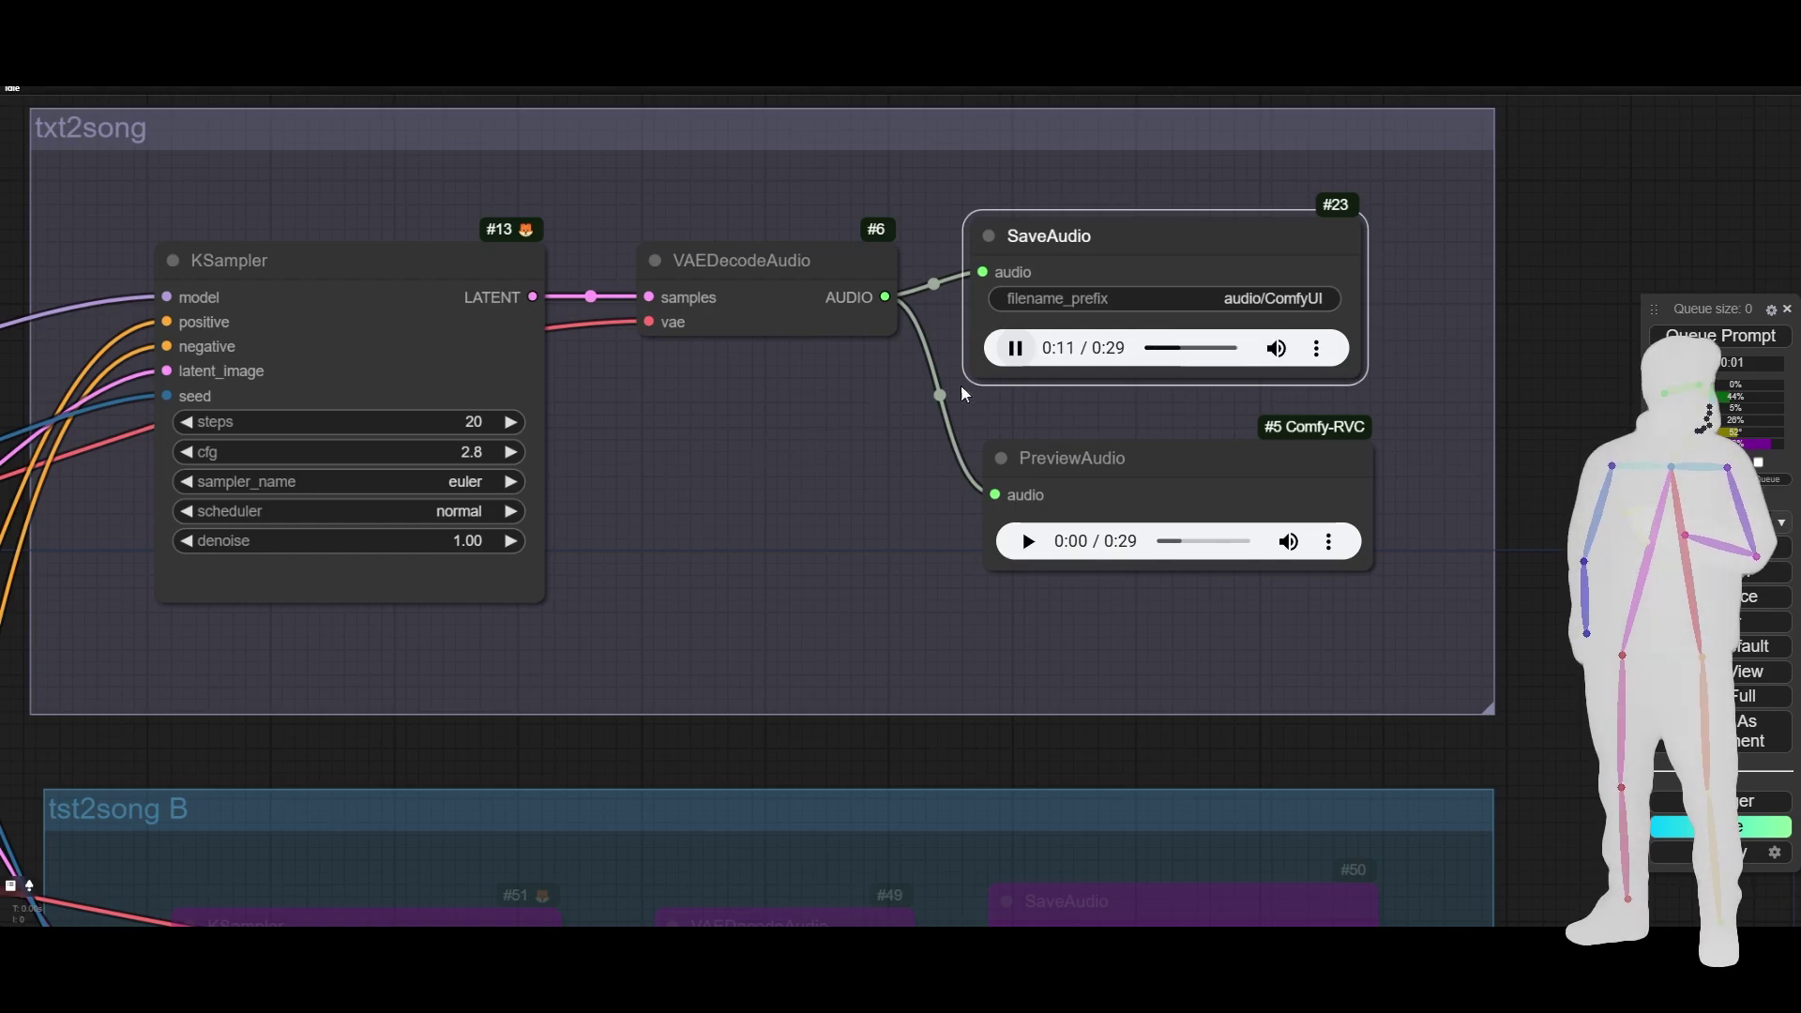
click(1015, 348)
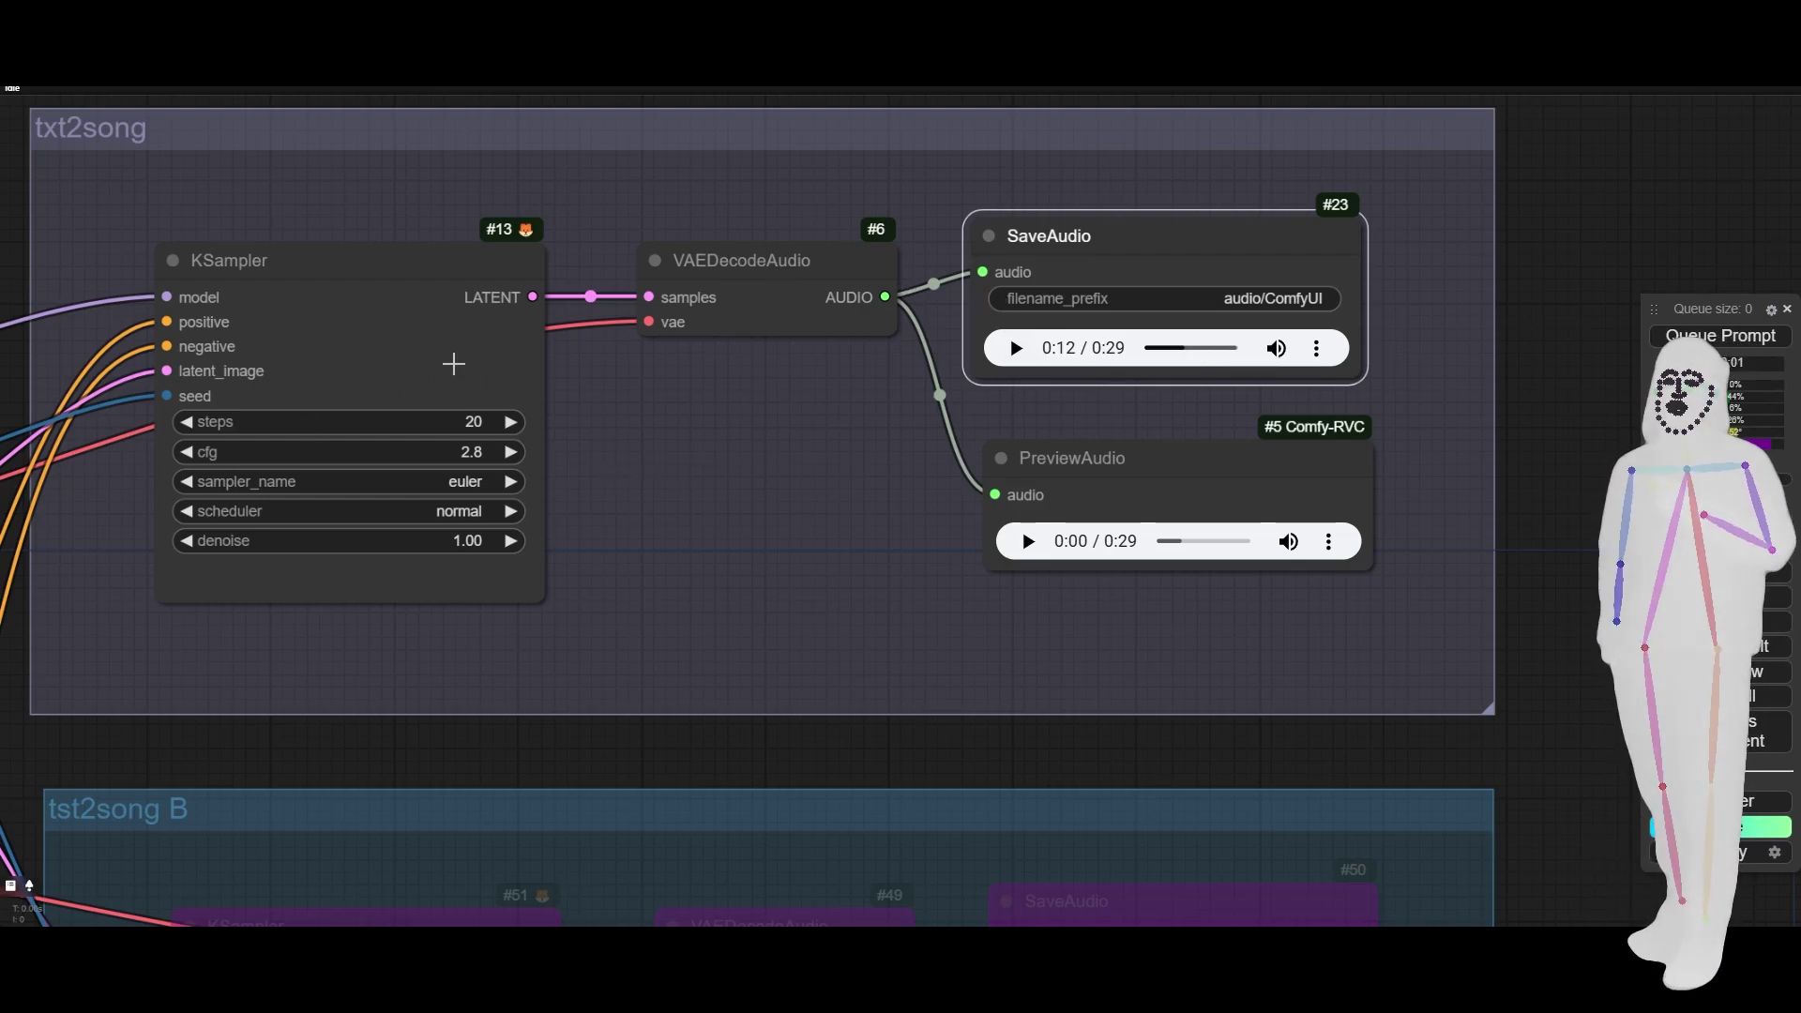
Disable the txt2song A group and enable the txt2song B group instead
scroll(453, 364, down, 4)
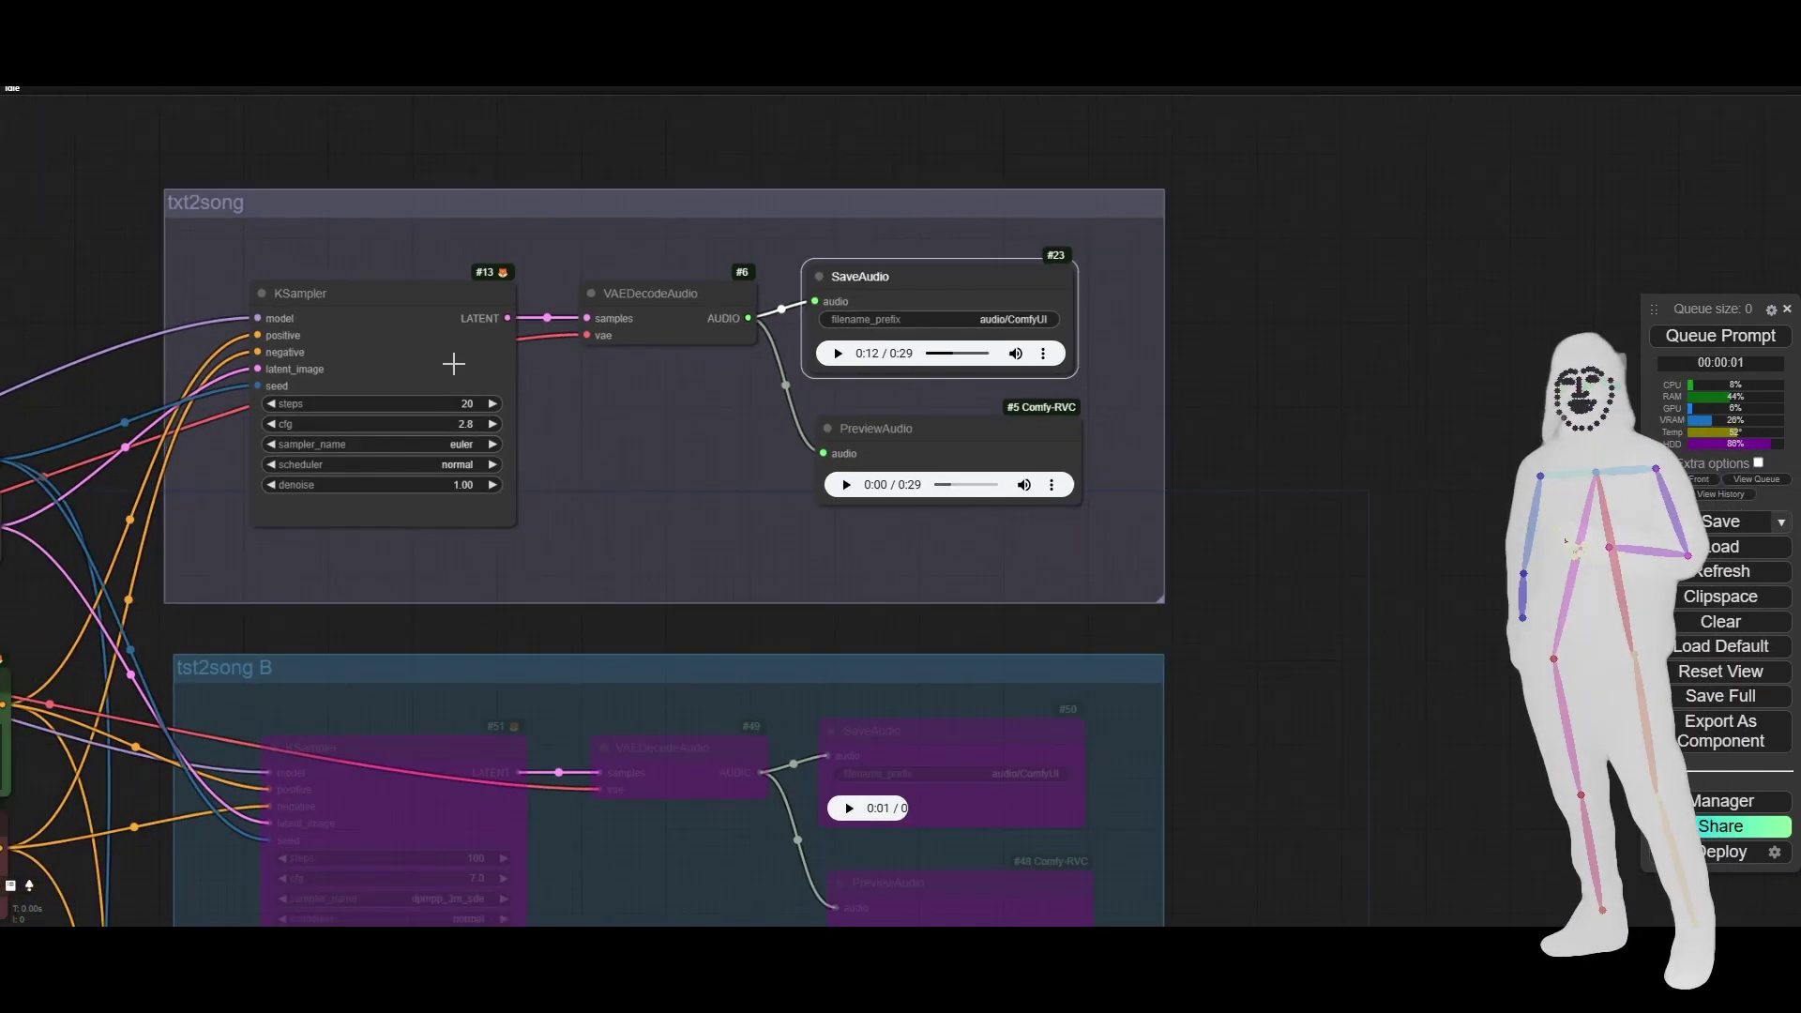
drag(600, 498, 829, 391)
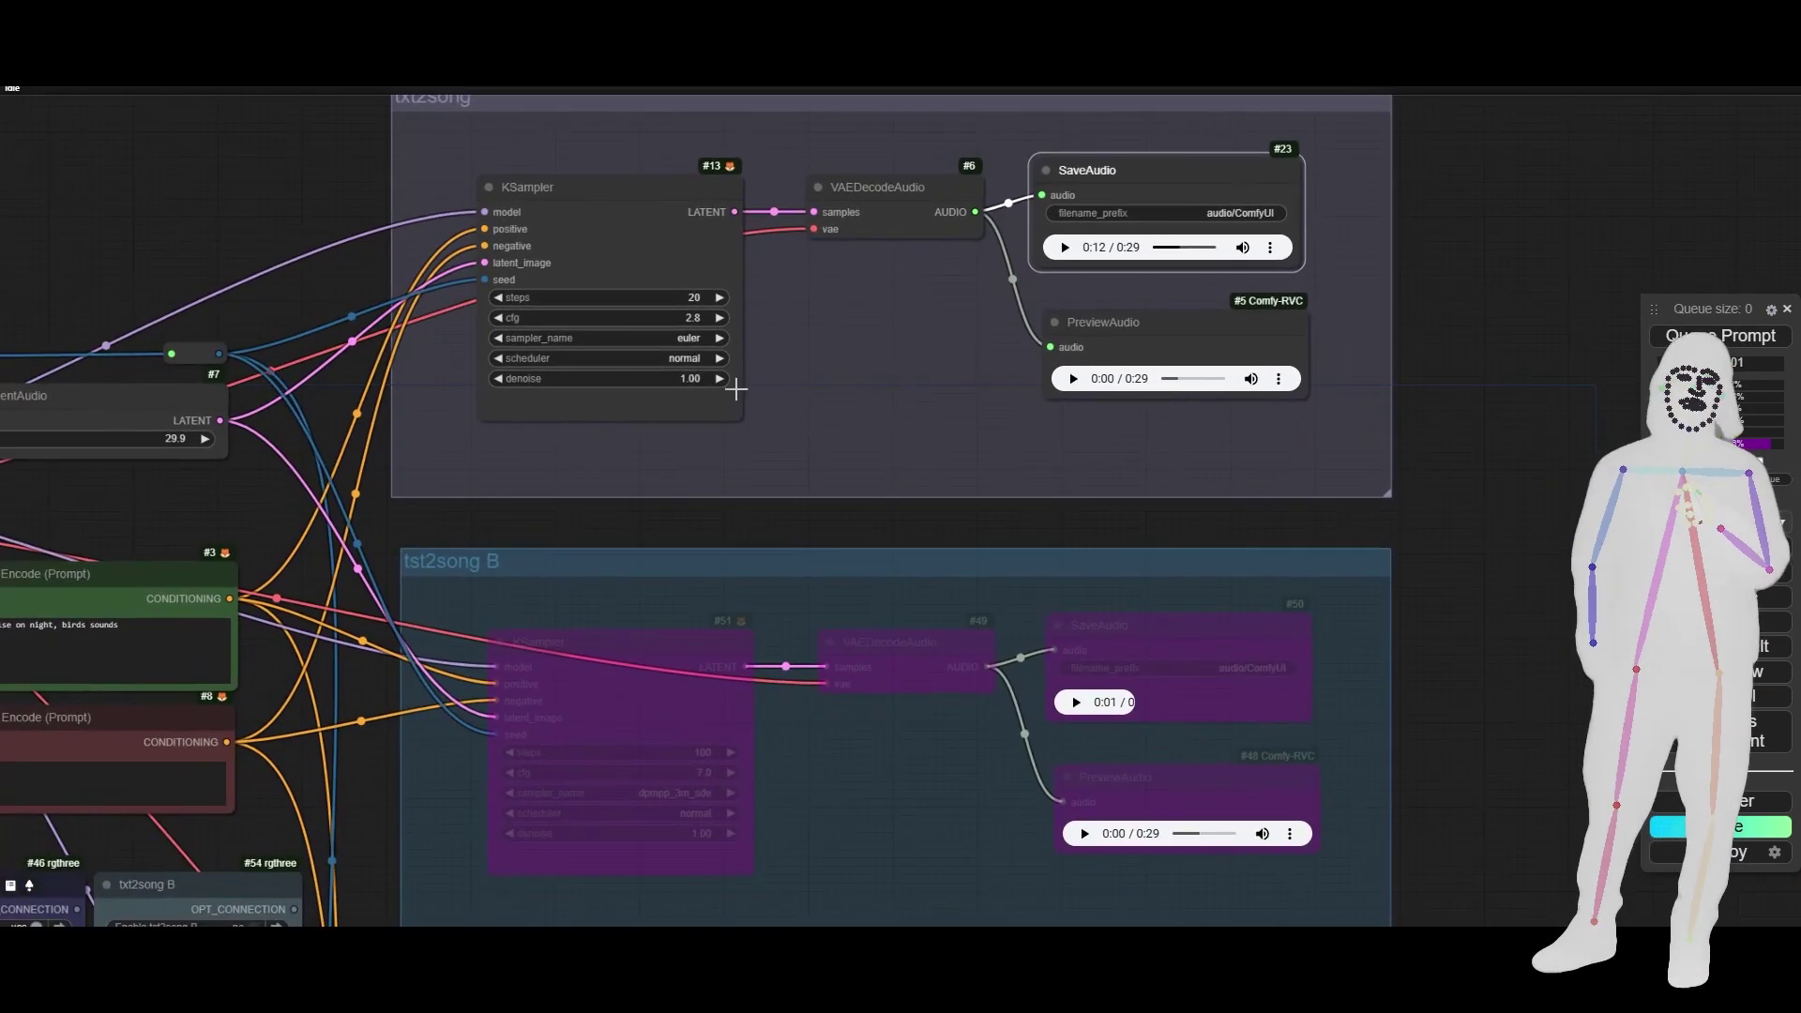
drag(760, 500, 1262, 217)
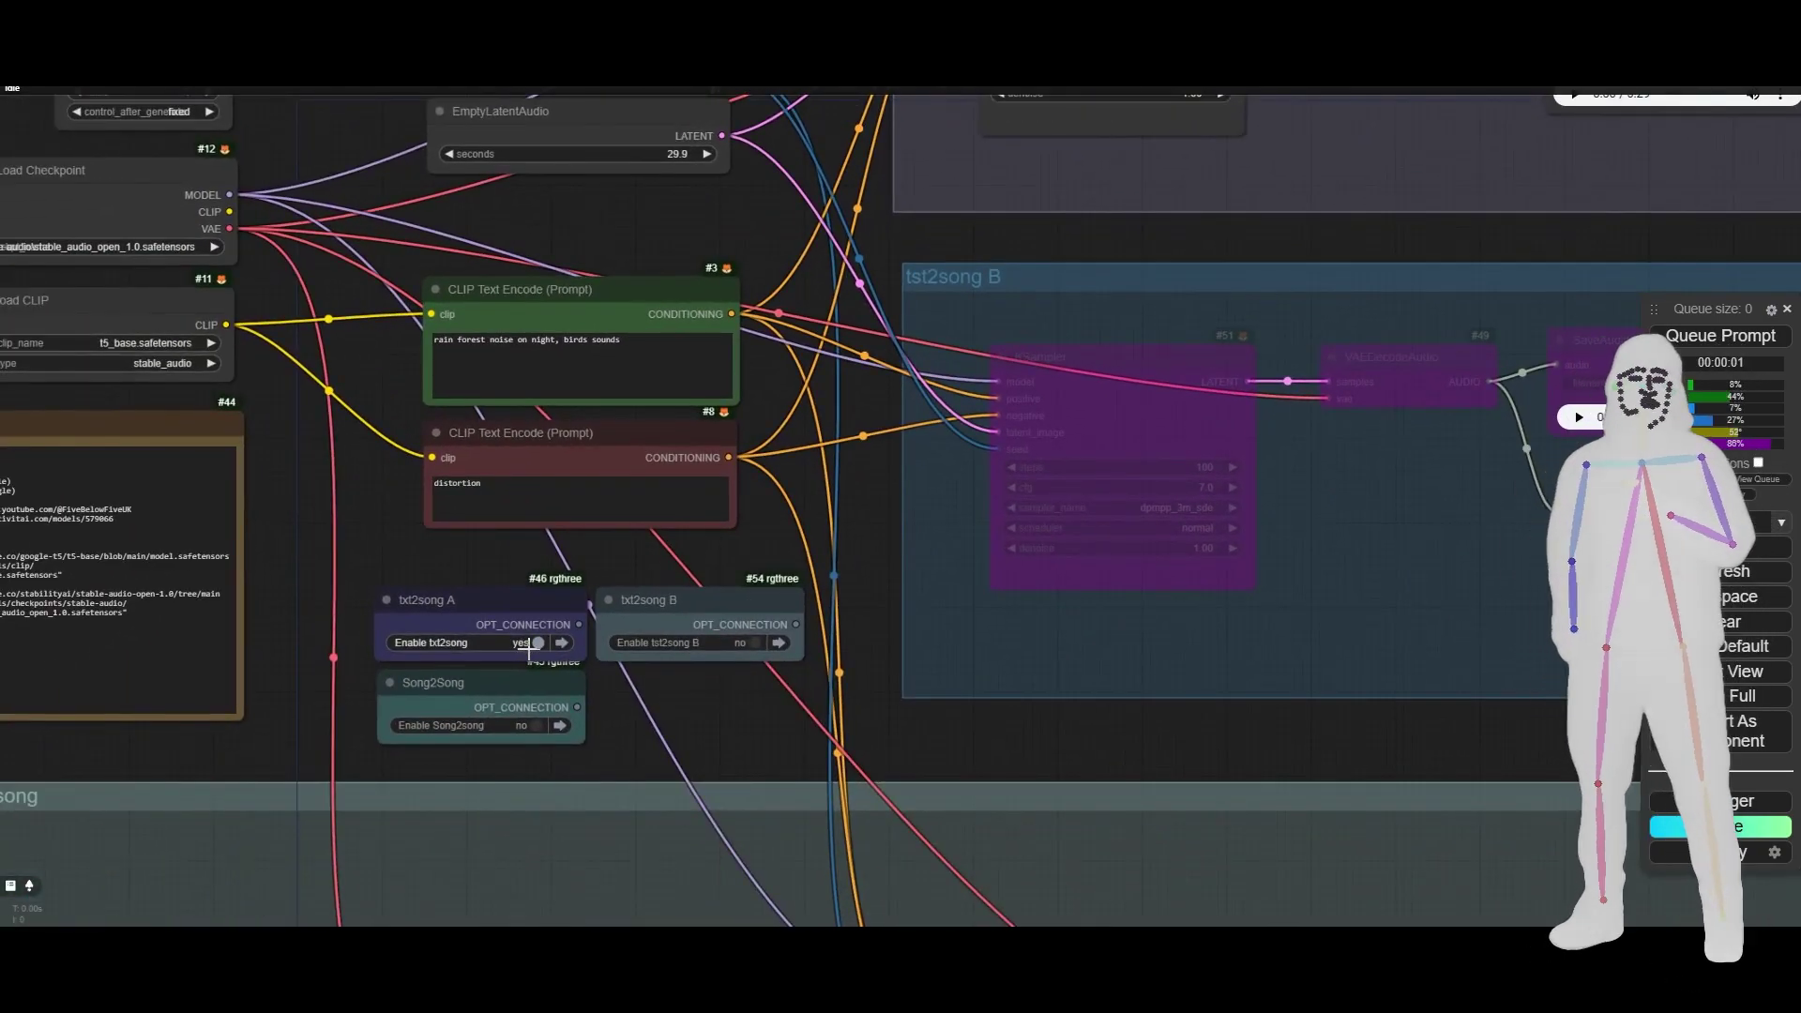
click(579, 646)
click(715, 637)
Play part of the audio in the txt2song B group's SaveAudio node, and pause it
scroll(314, 515, down, 5)
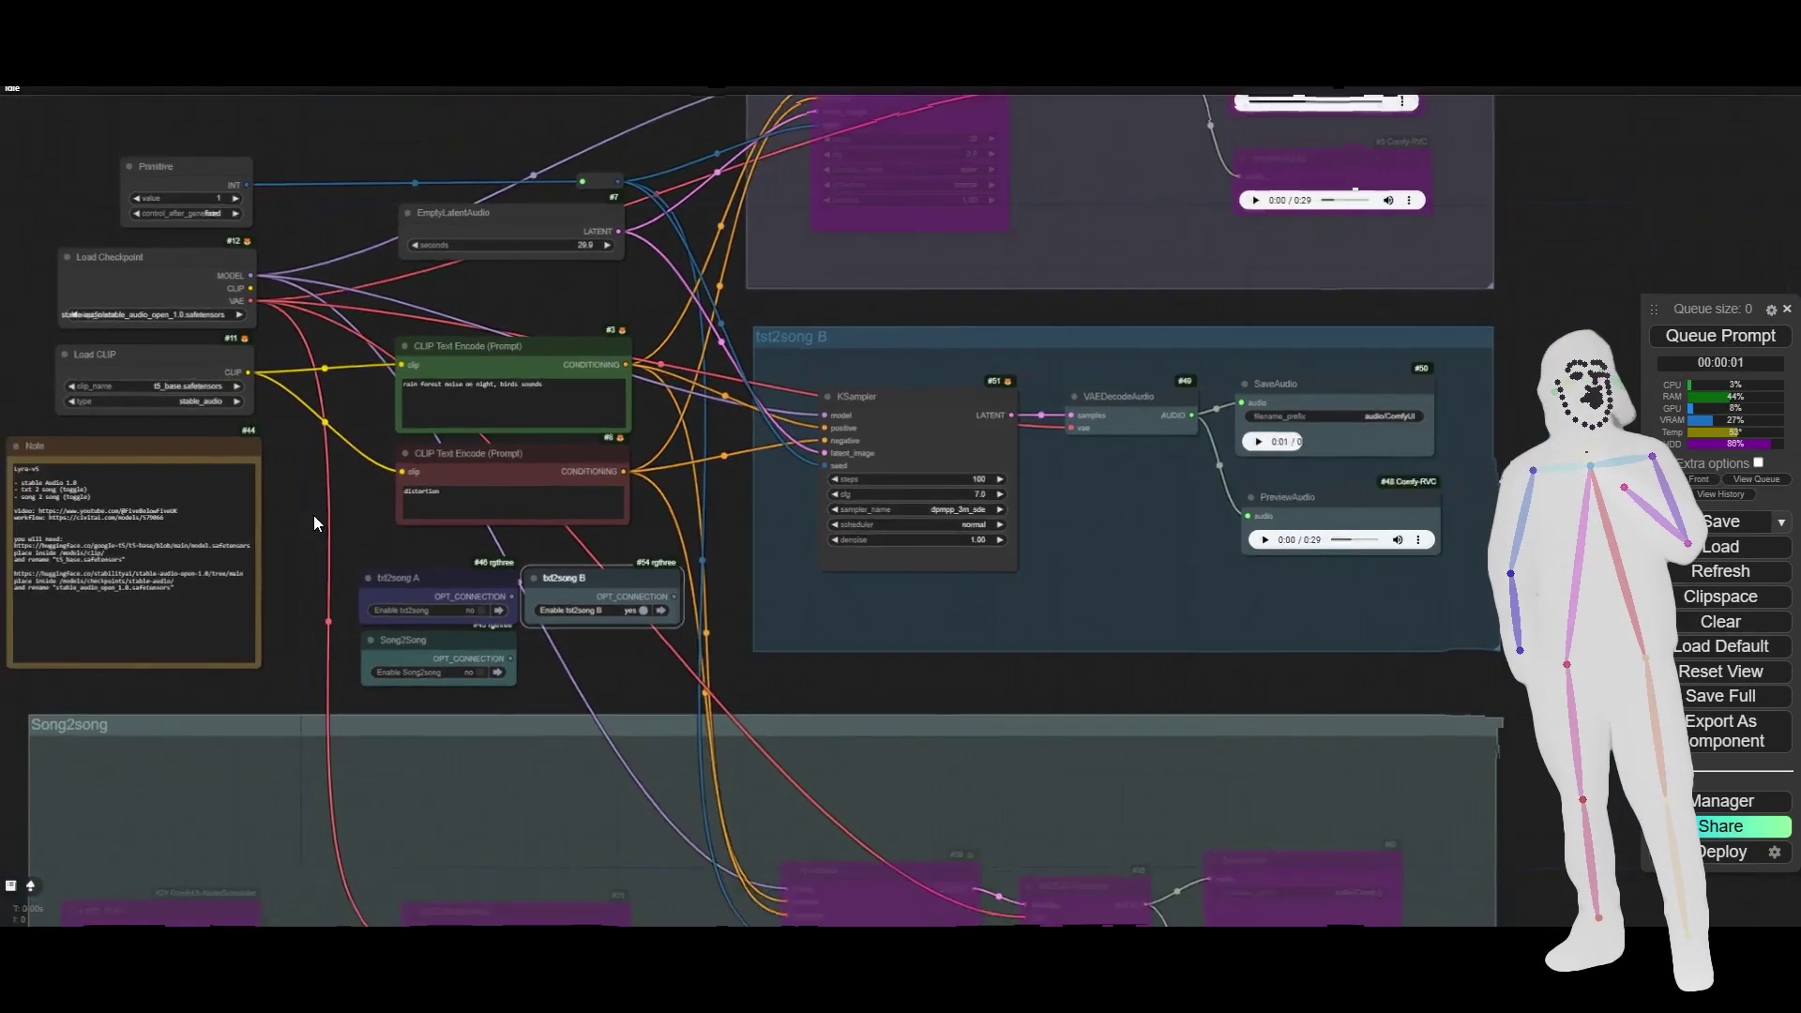
scroll(1349, 454, up, 7)
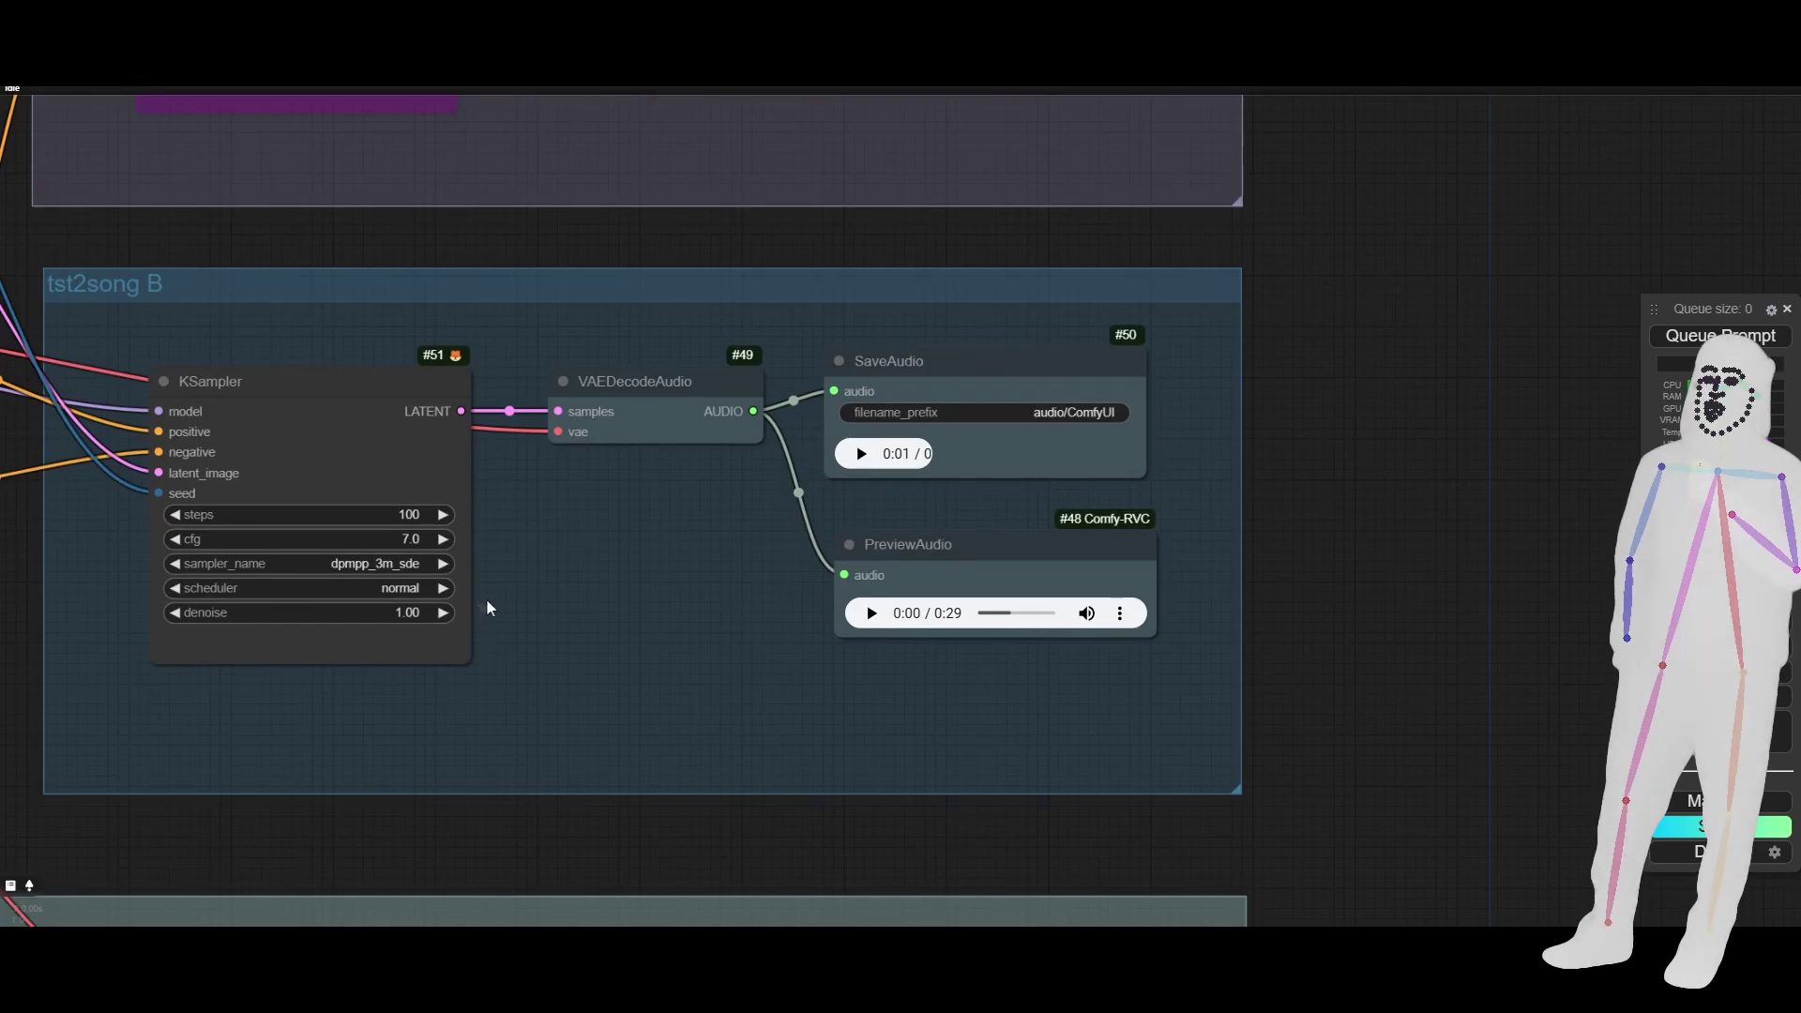
click(861, 453)
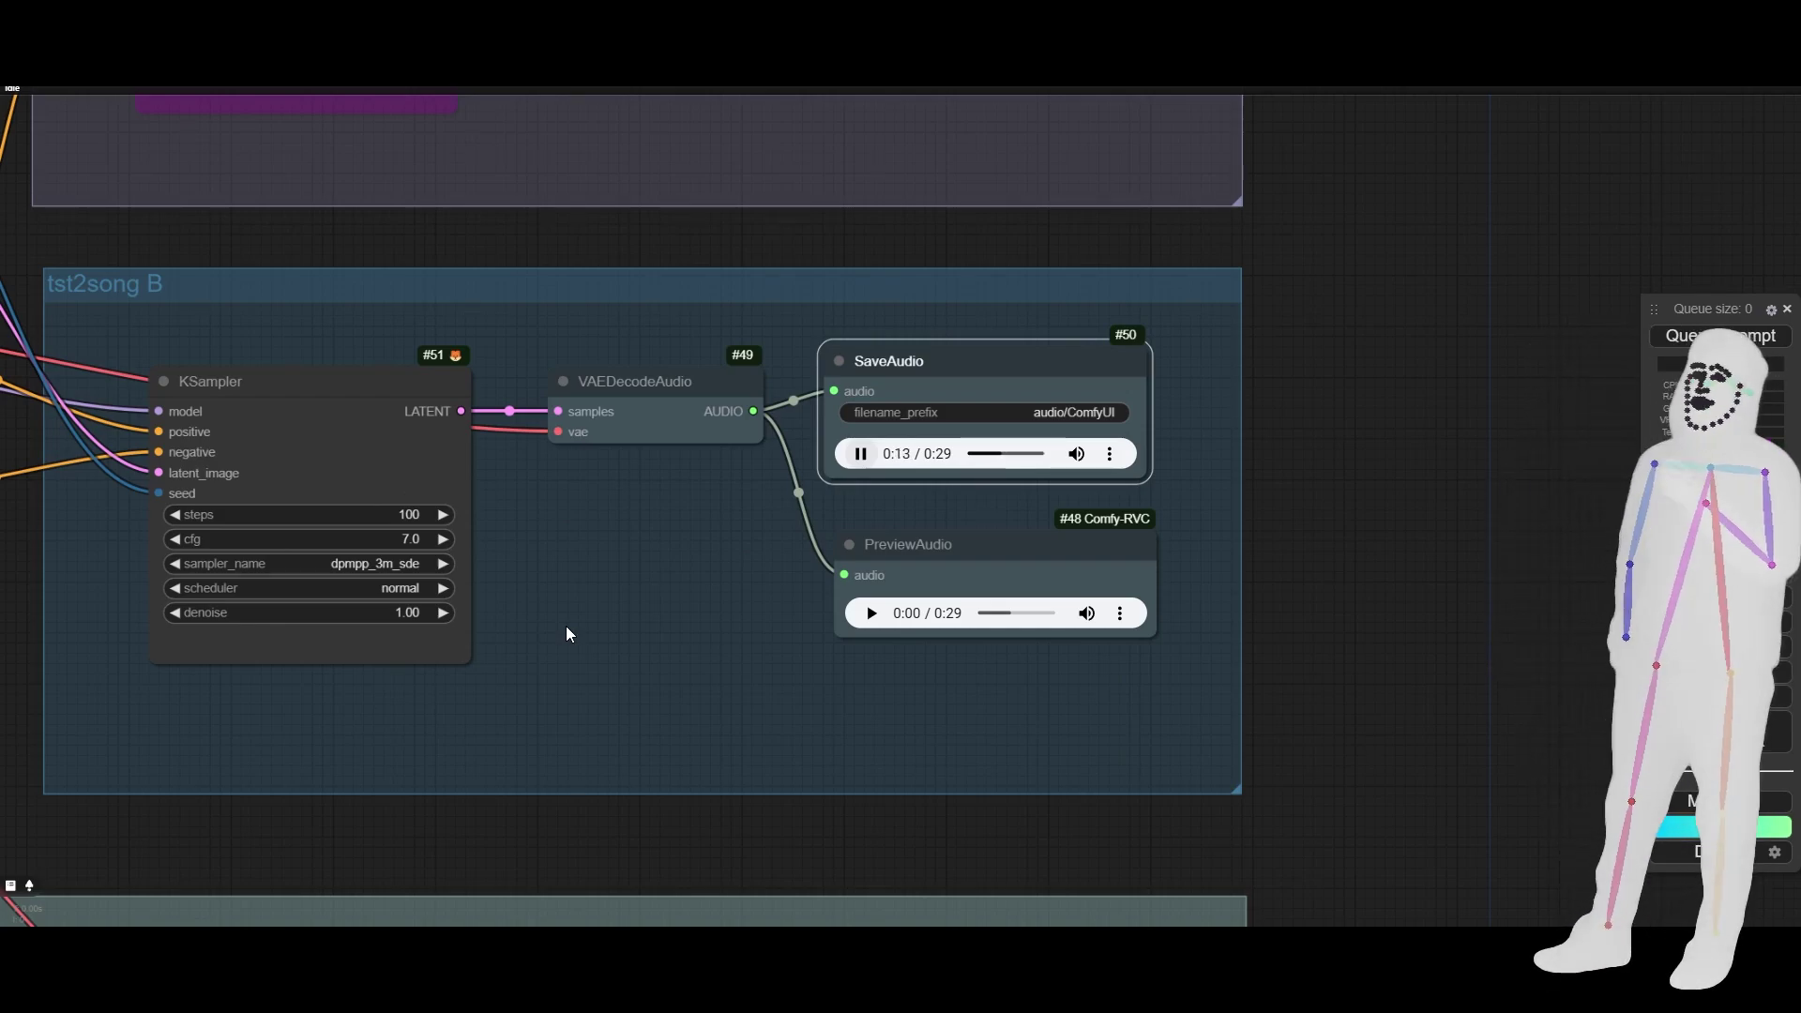
click(860, 454)
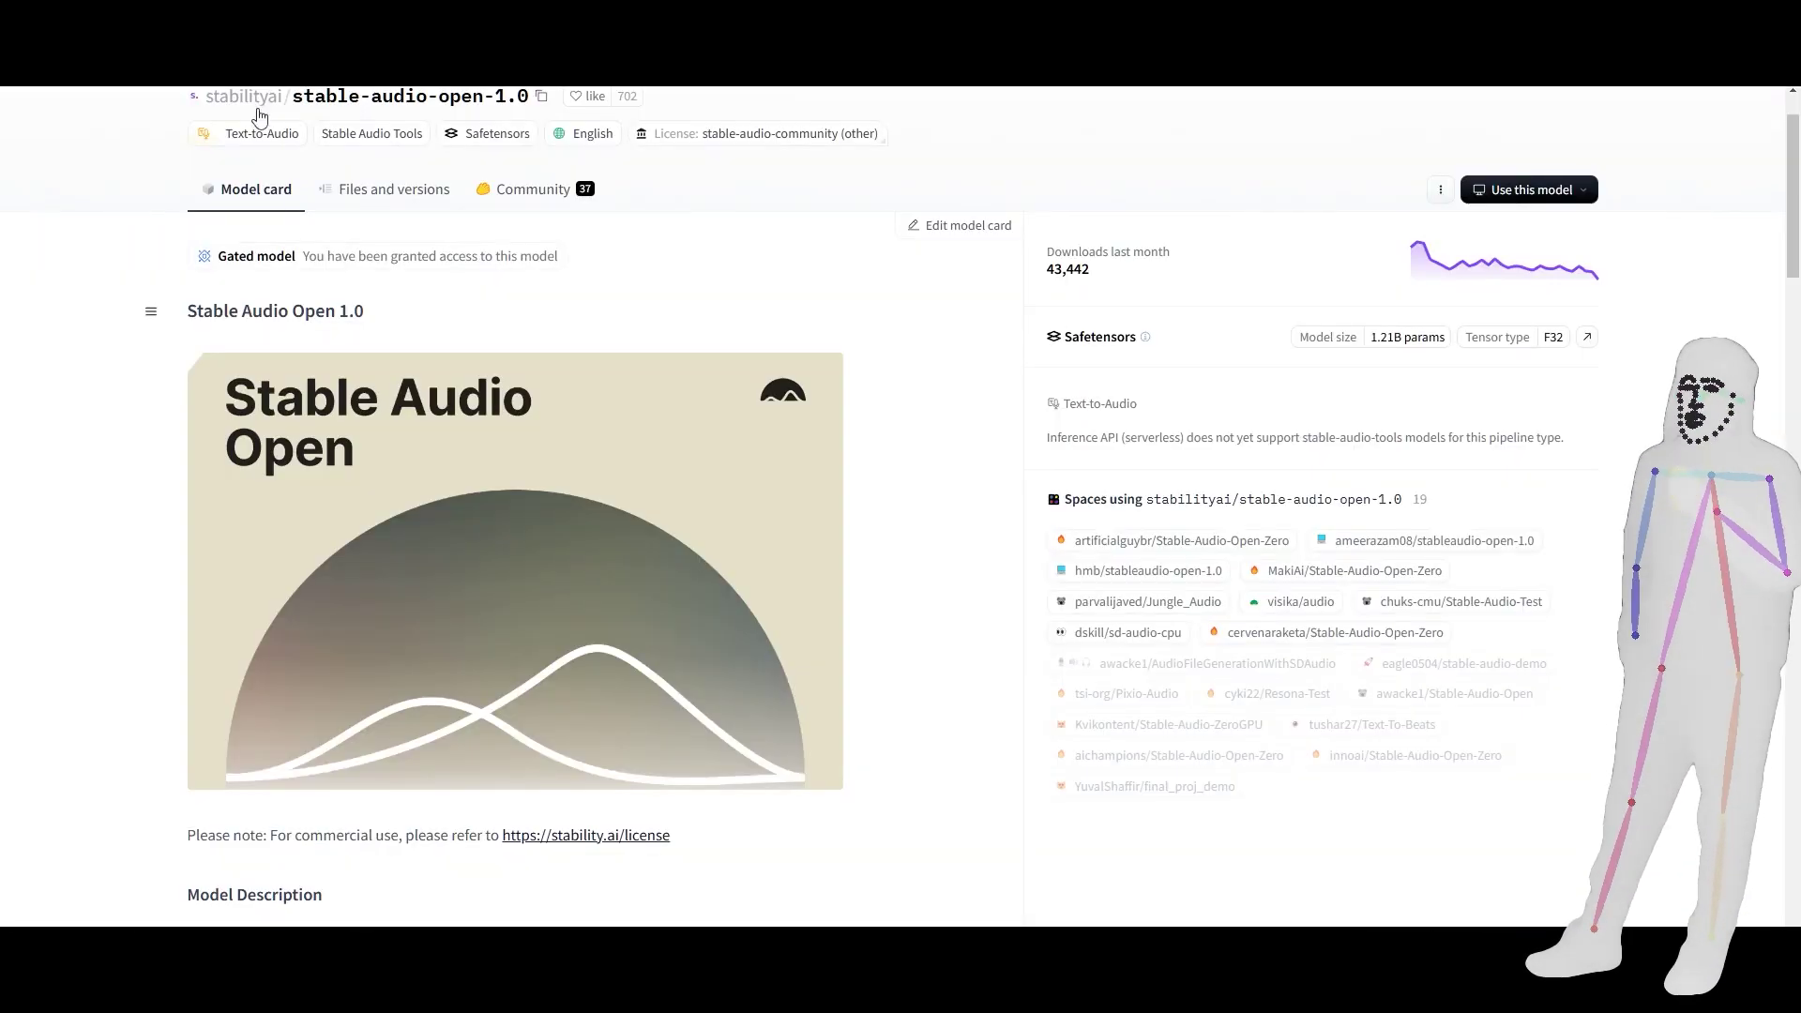
In the stable-audio-open-1.0 model card's example code, highlight the lines from steps to sampler_type, followed by only sigma_min and sigma_max
scroll(712, 363, down, 15)
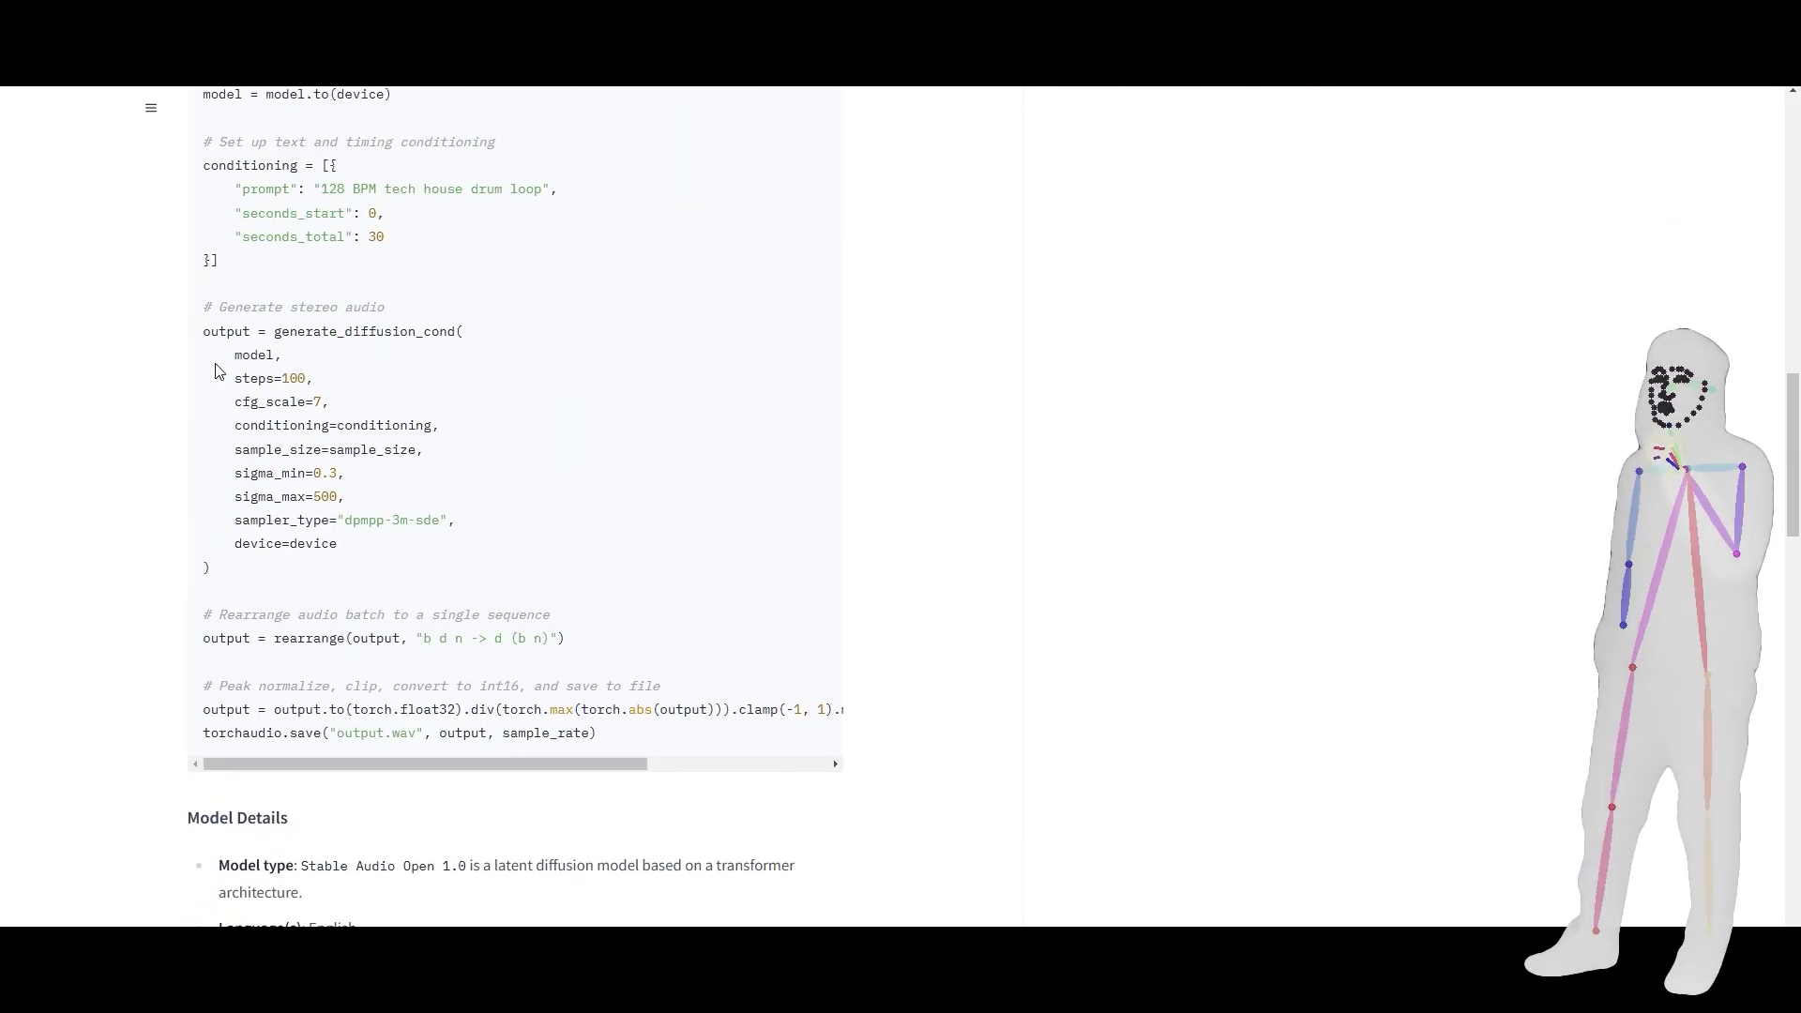
drag(235, 378, 502, 519)
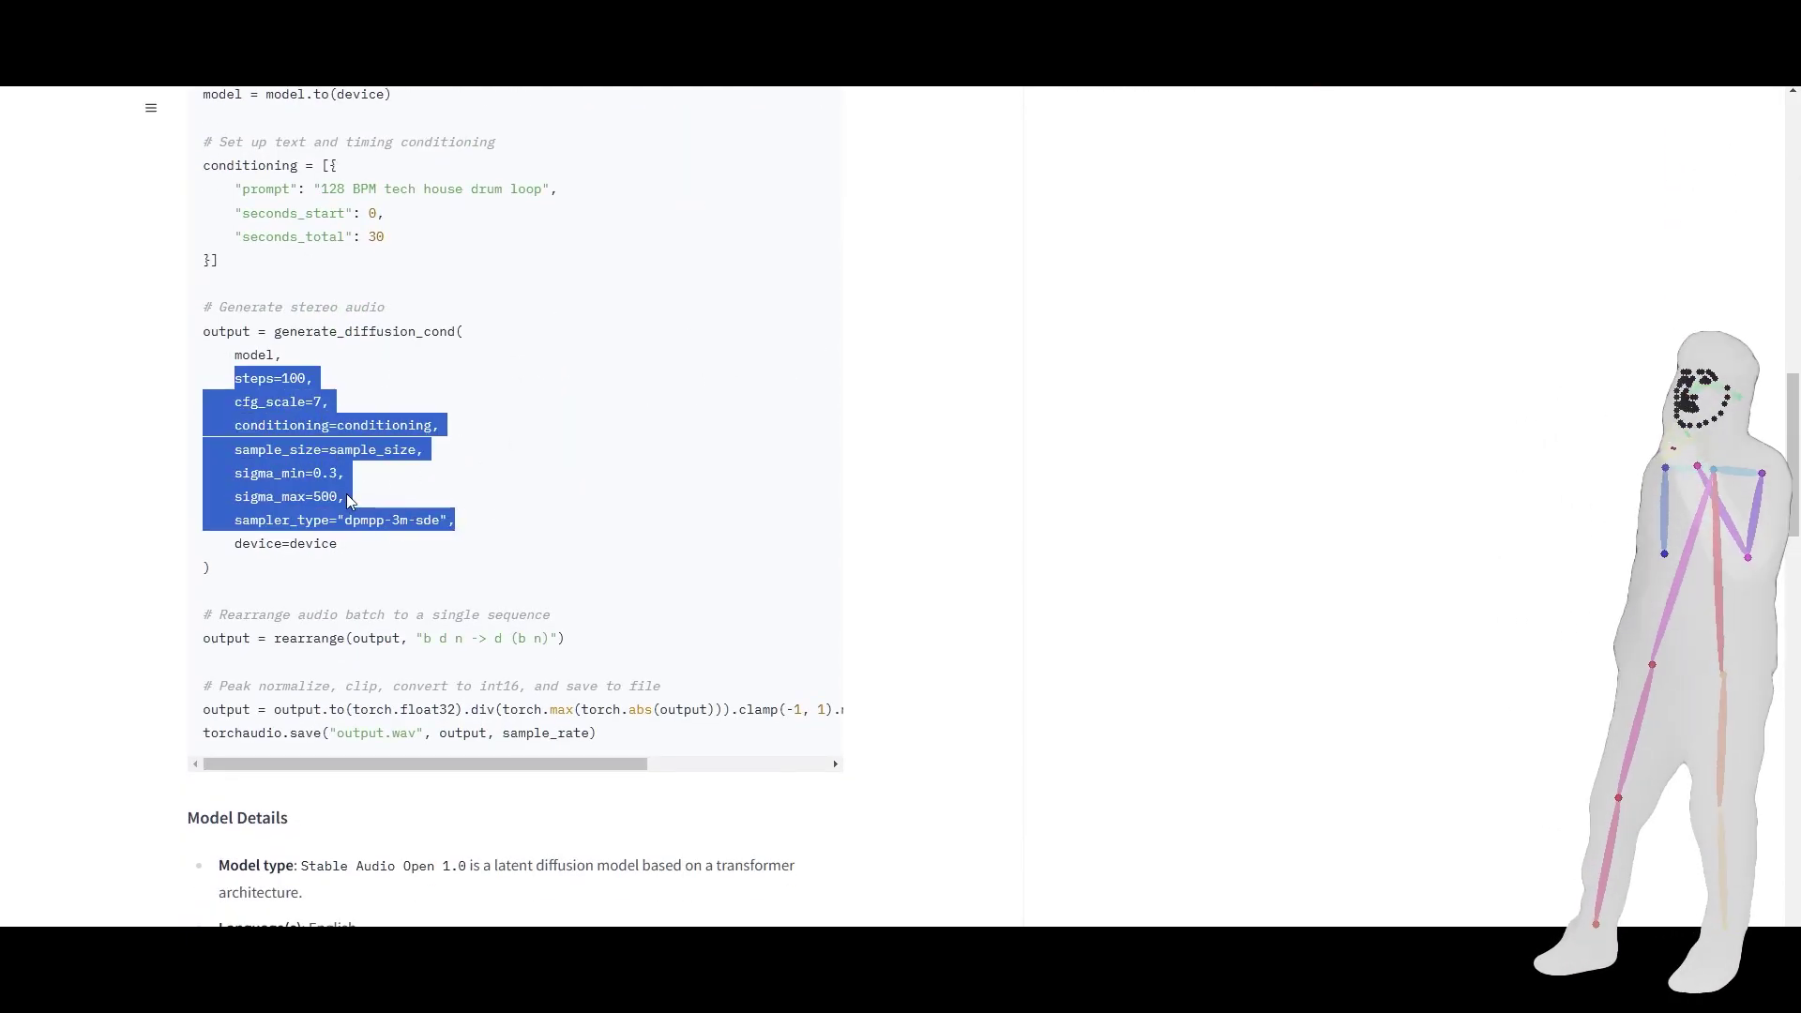
click(347, 494)
drag(347, 497, 227, 473)
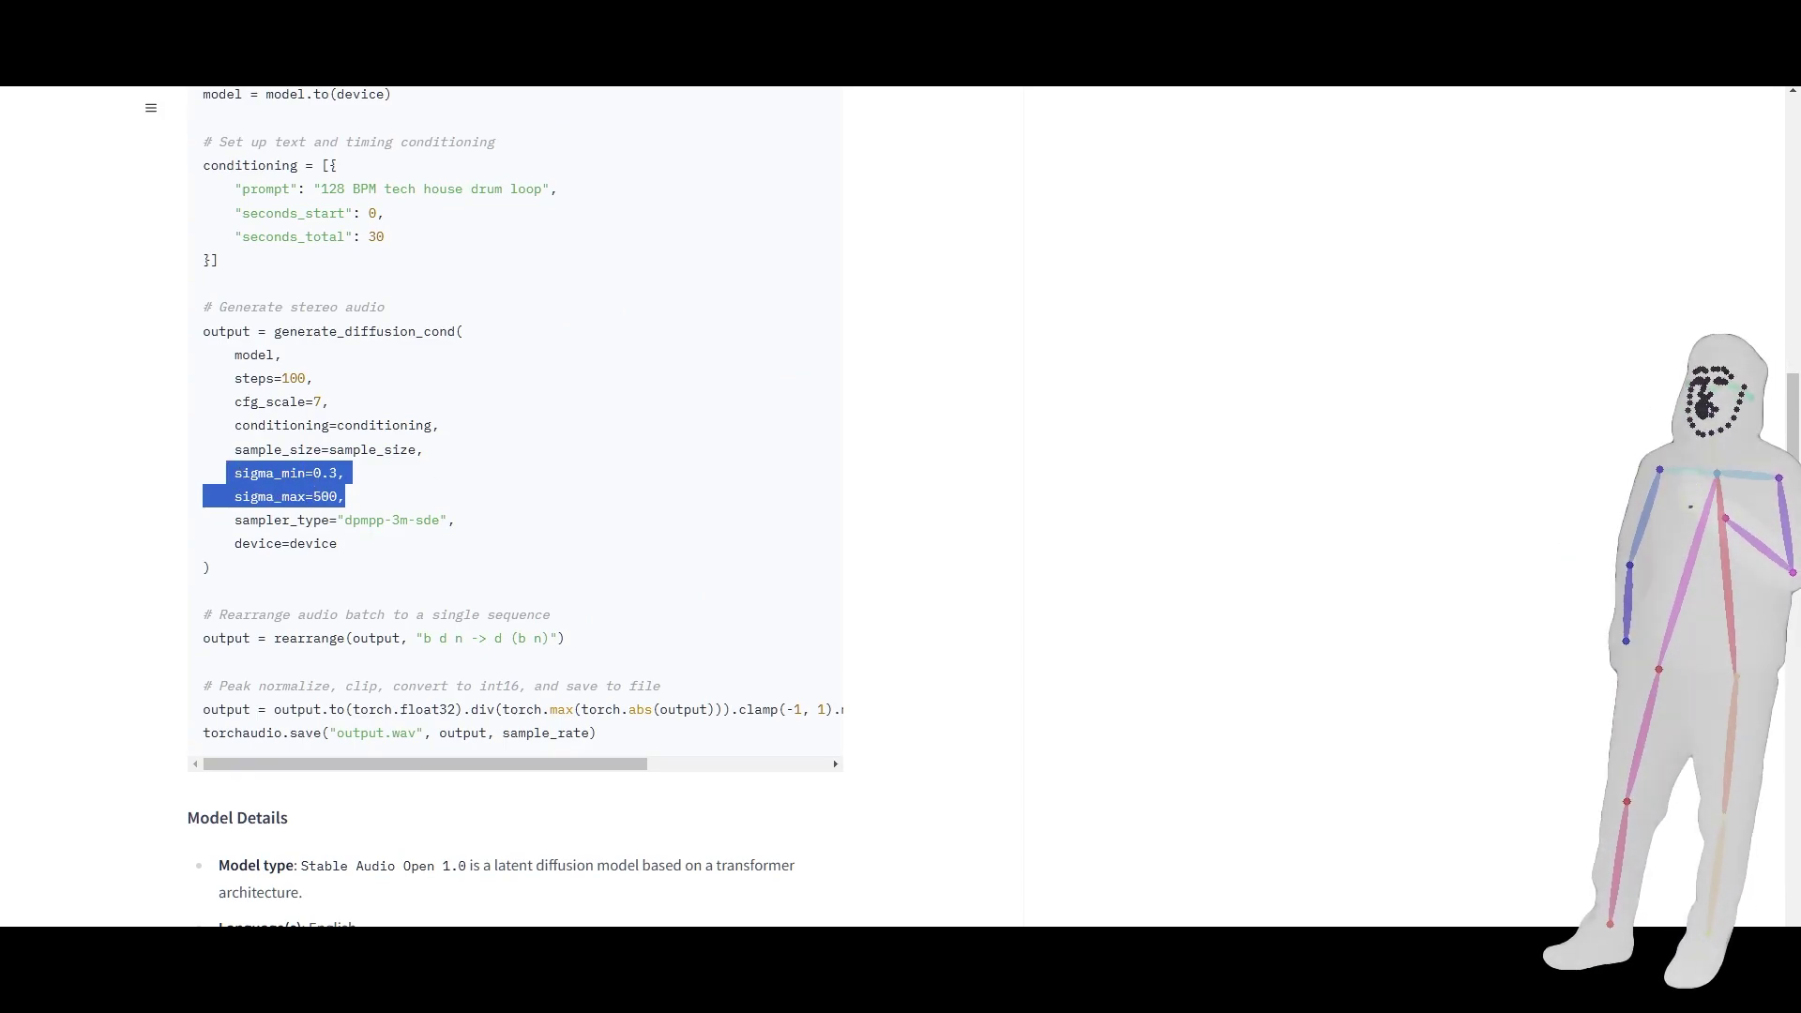
Switch back to the ComfyUI workflow and examine the txt2song B group's KSampler settings and audio output nodes
click(413, 57)
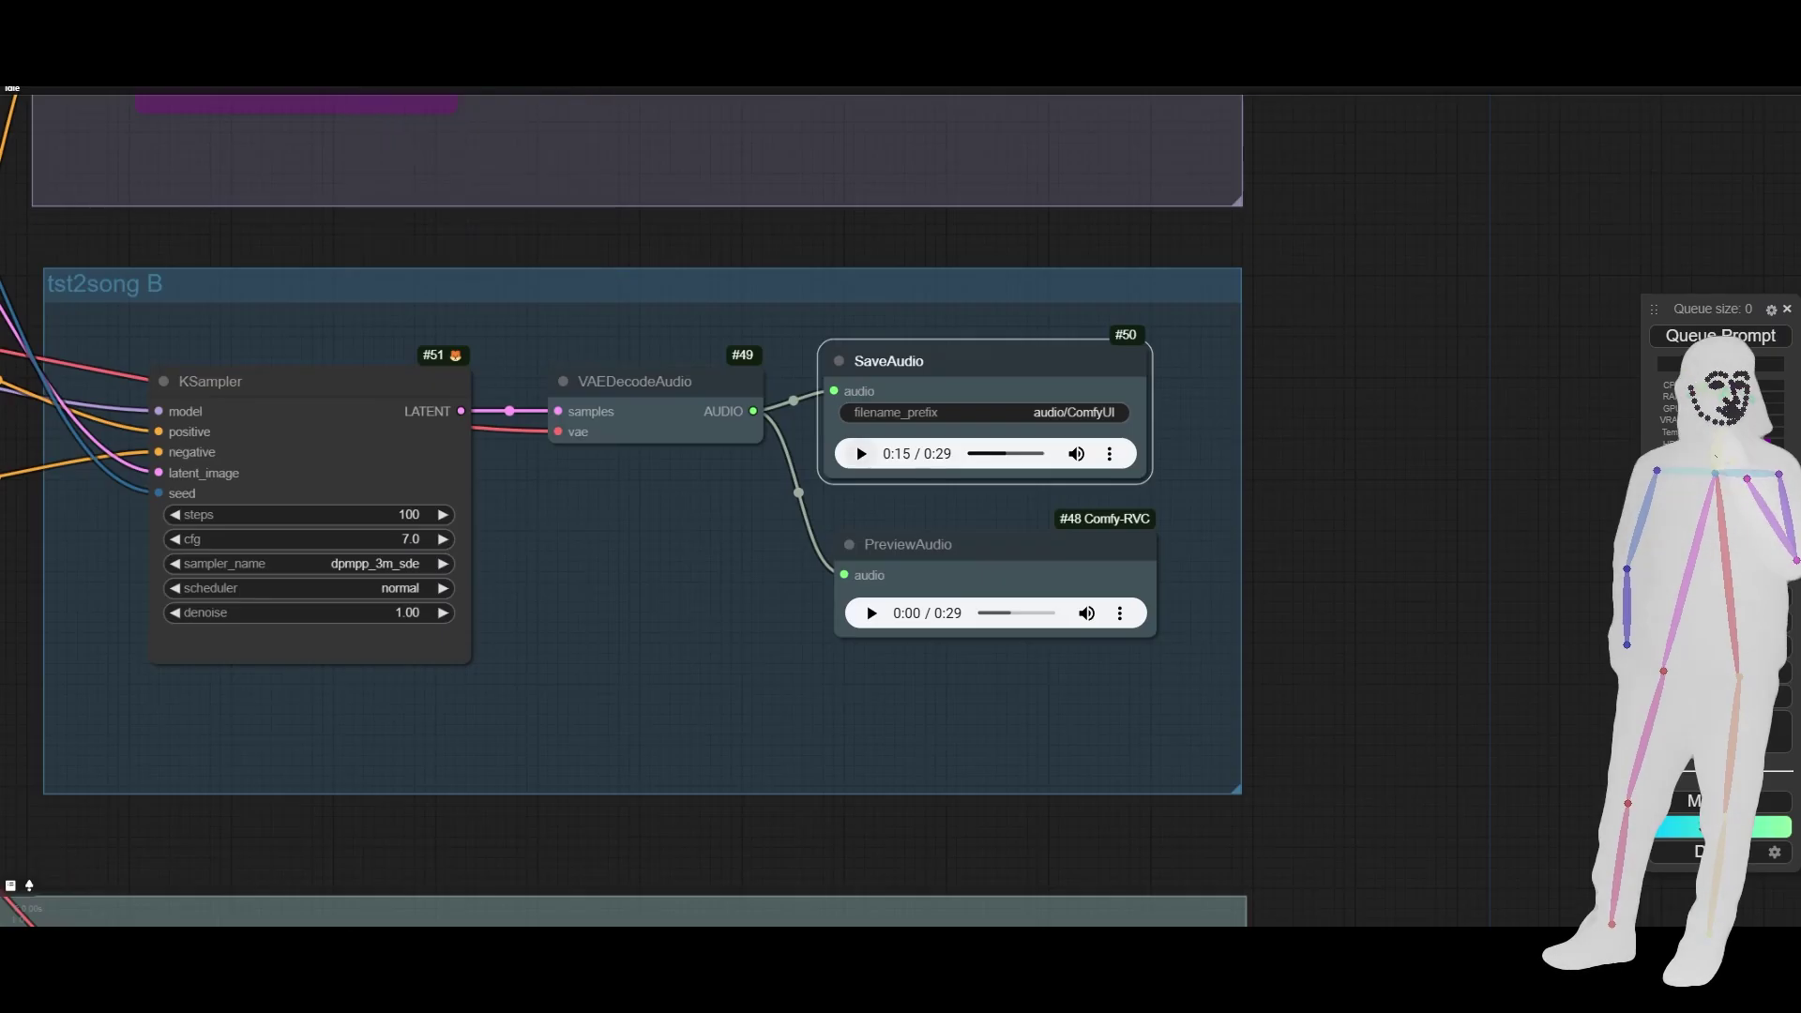
scroll(1365, 722, down, 2)
scroll(1365, 713, down, 2)
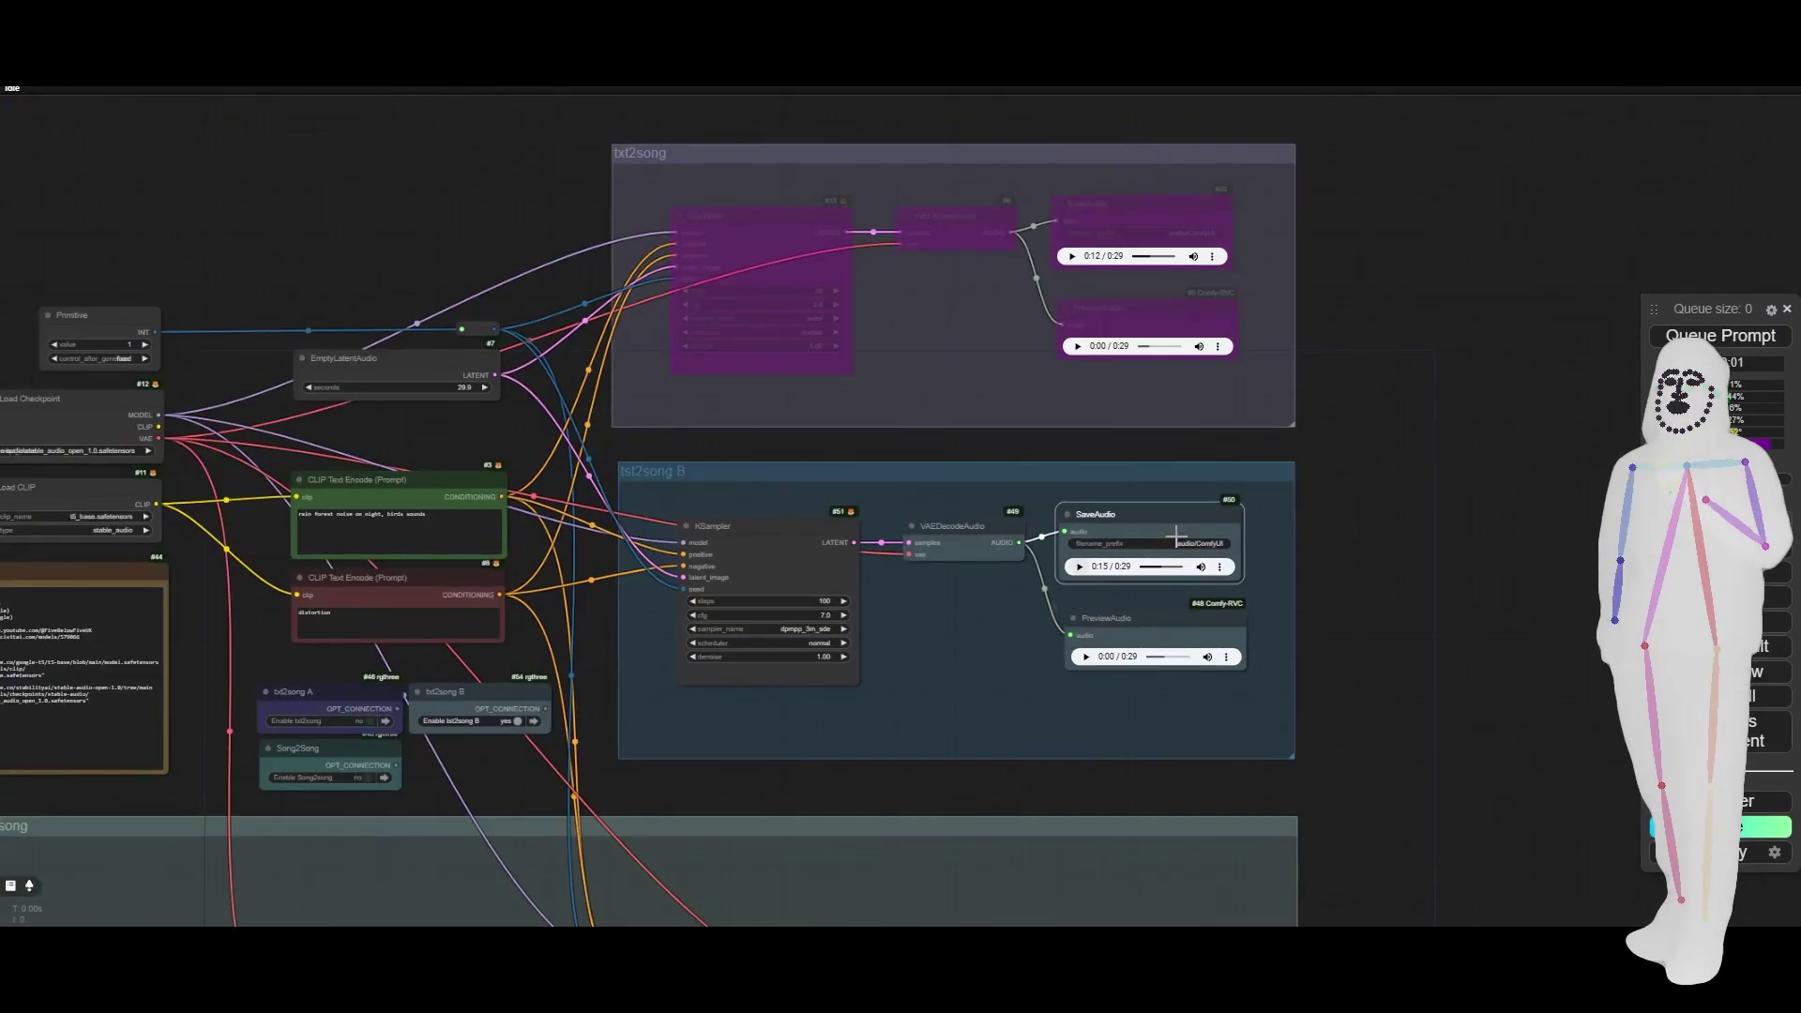
scroll(1014, 623, up, 6)
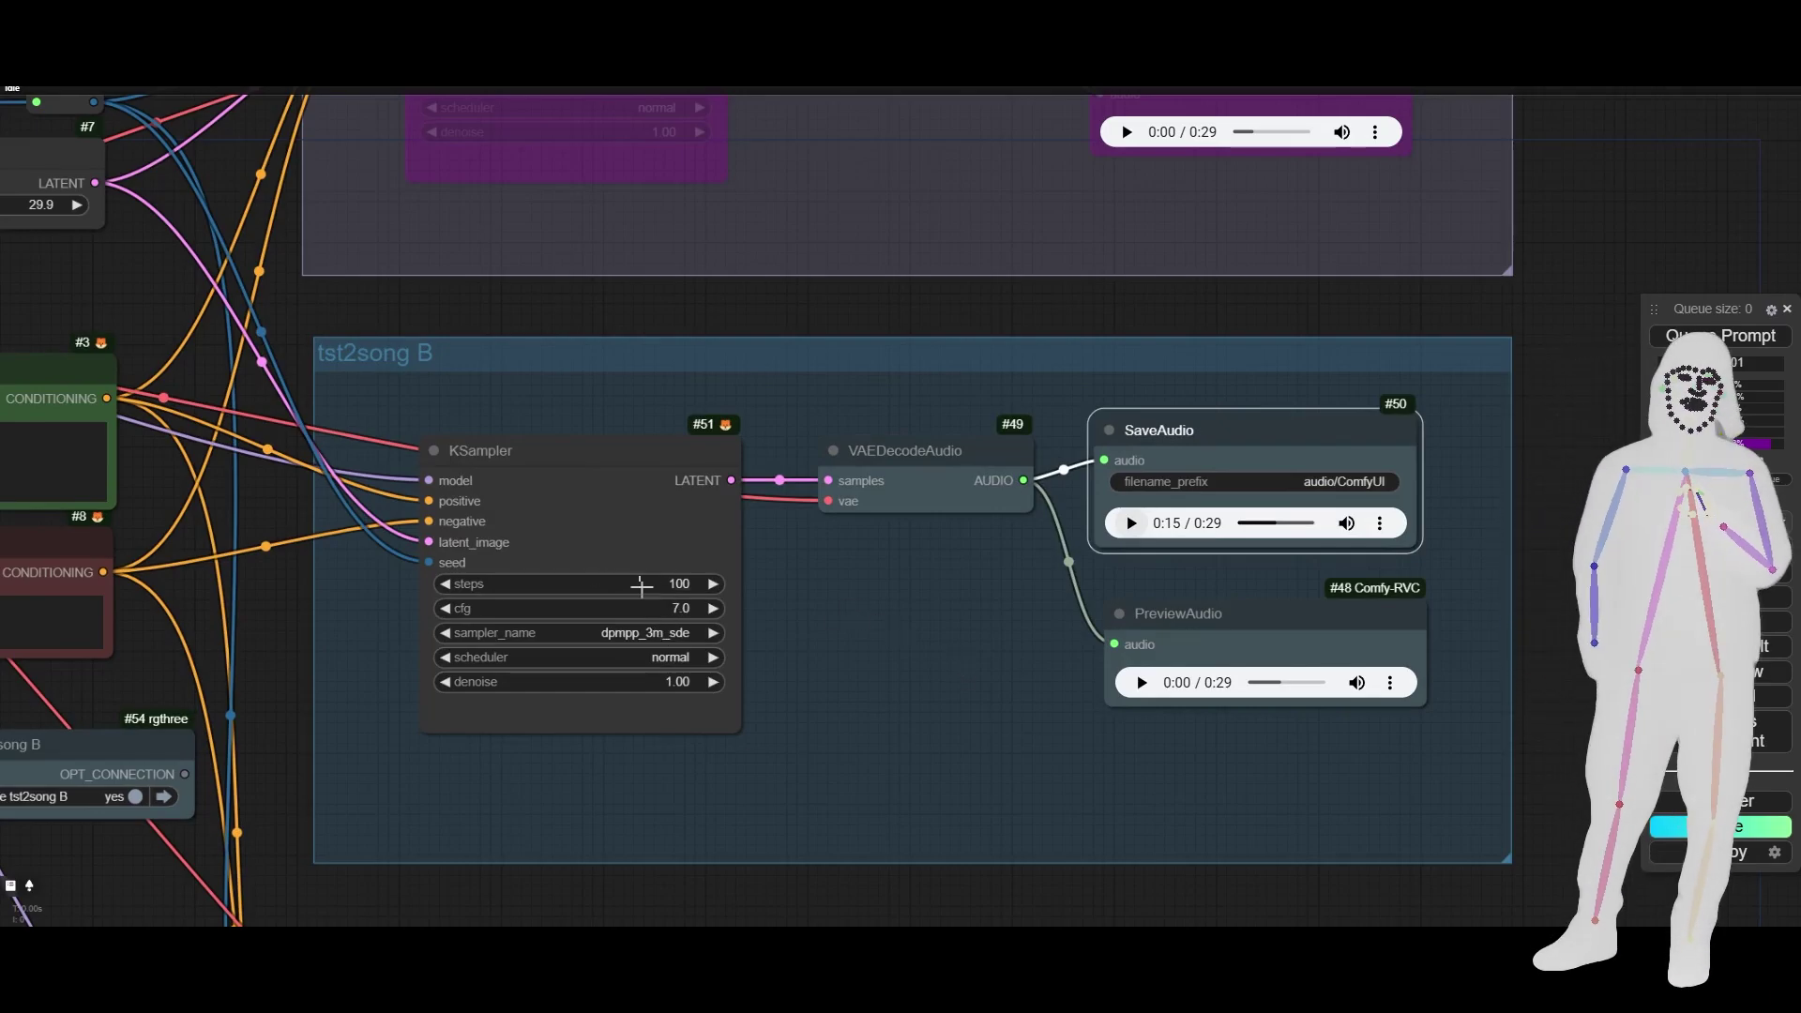
scroll(943, 614, down, 3)
scroll(1008, 685, up, 3)
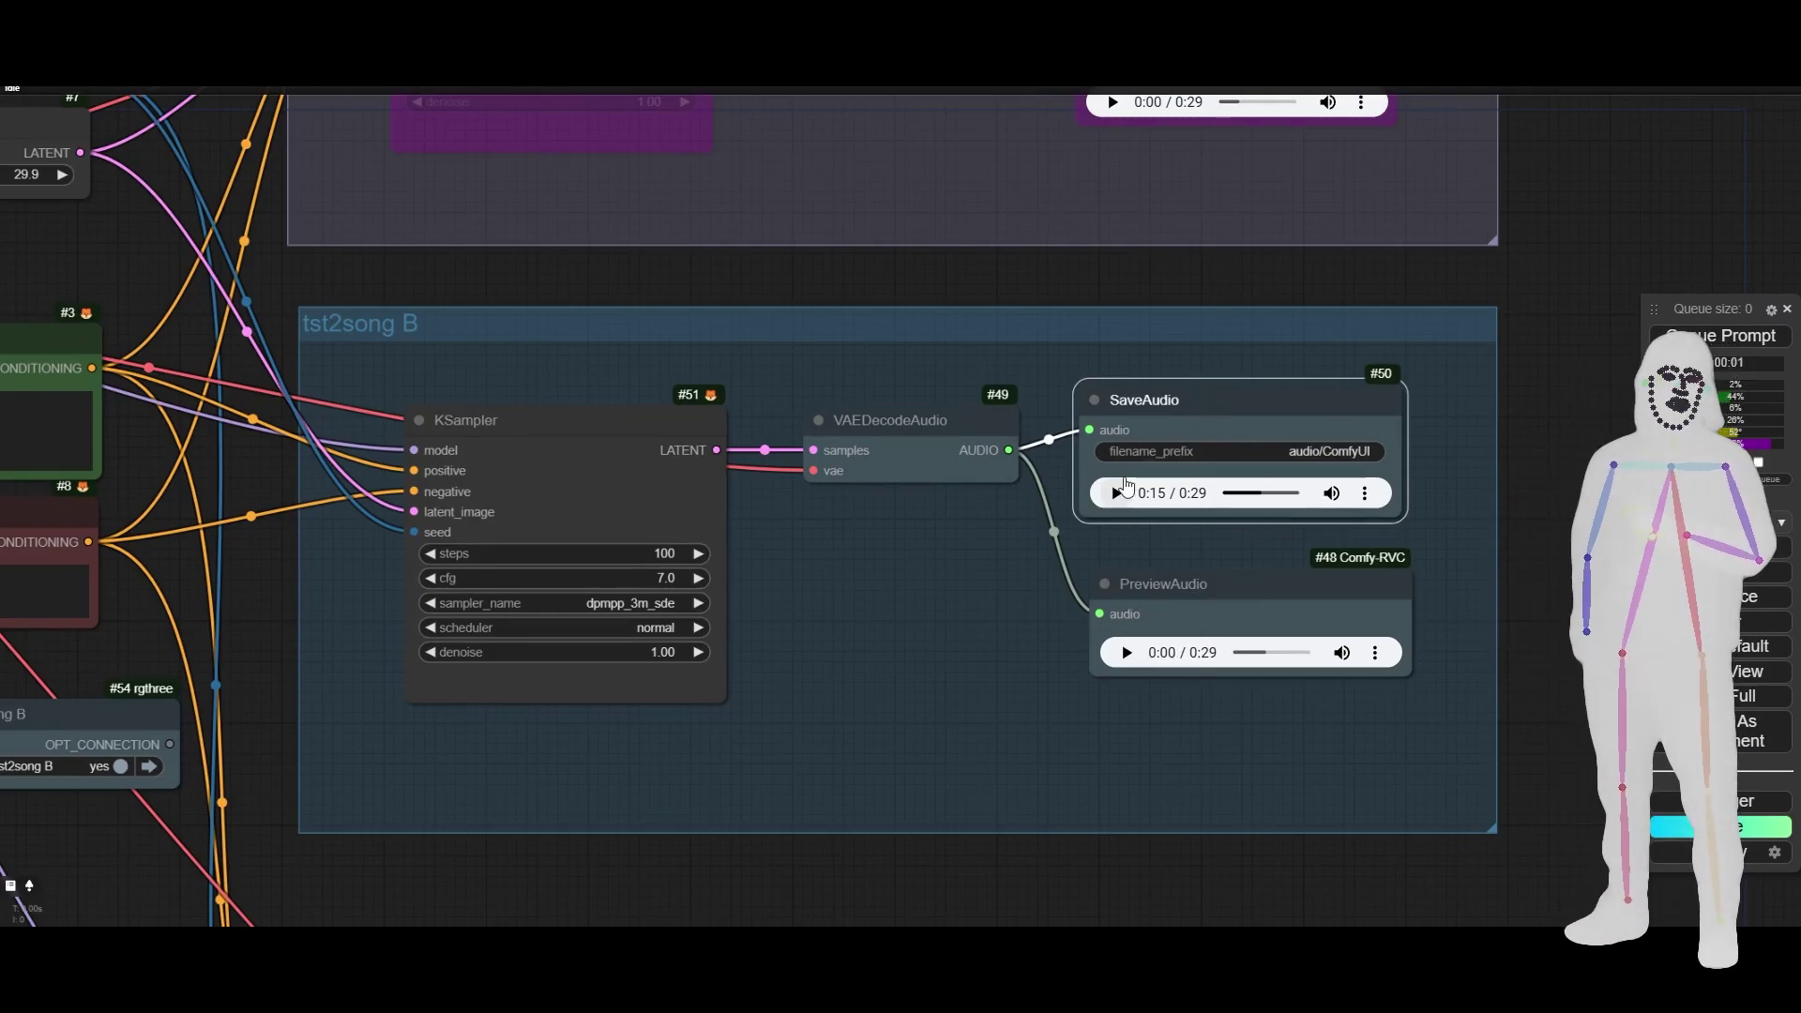
Inspect the bypassed Song2song group and its Load Audio node for uploading a source file
scroll(972, 695, down, 1)
scroll(970, 696, down, 5)
drag(884, 719, 1123, 258)
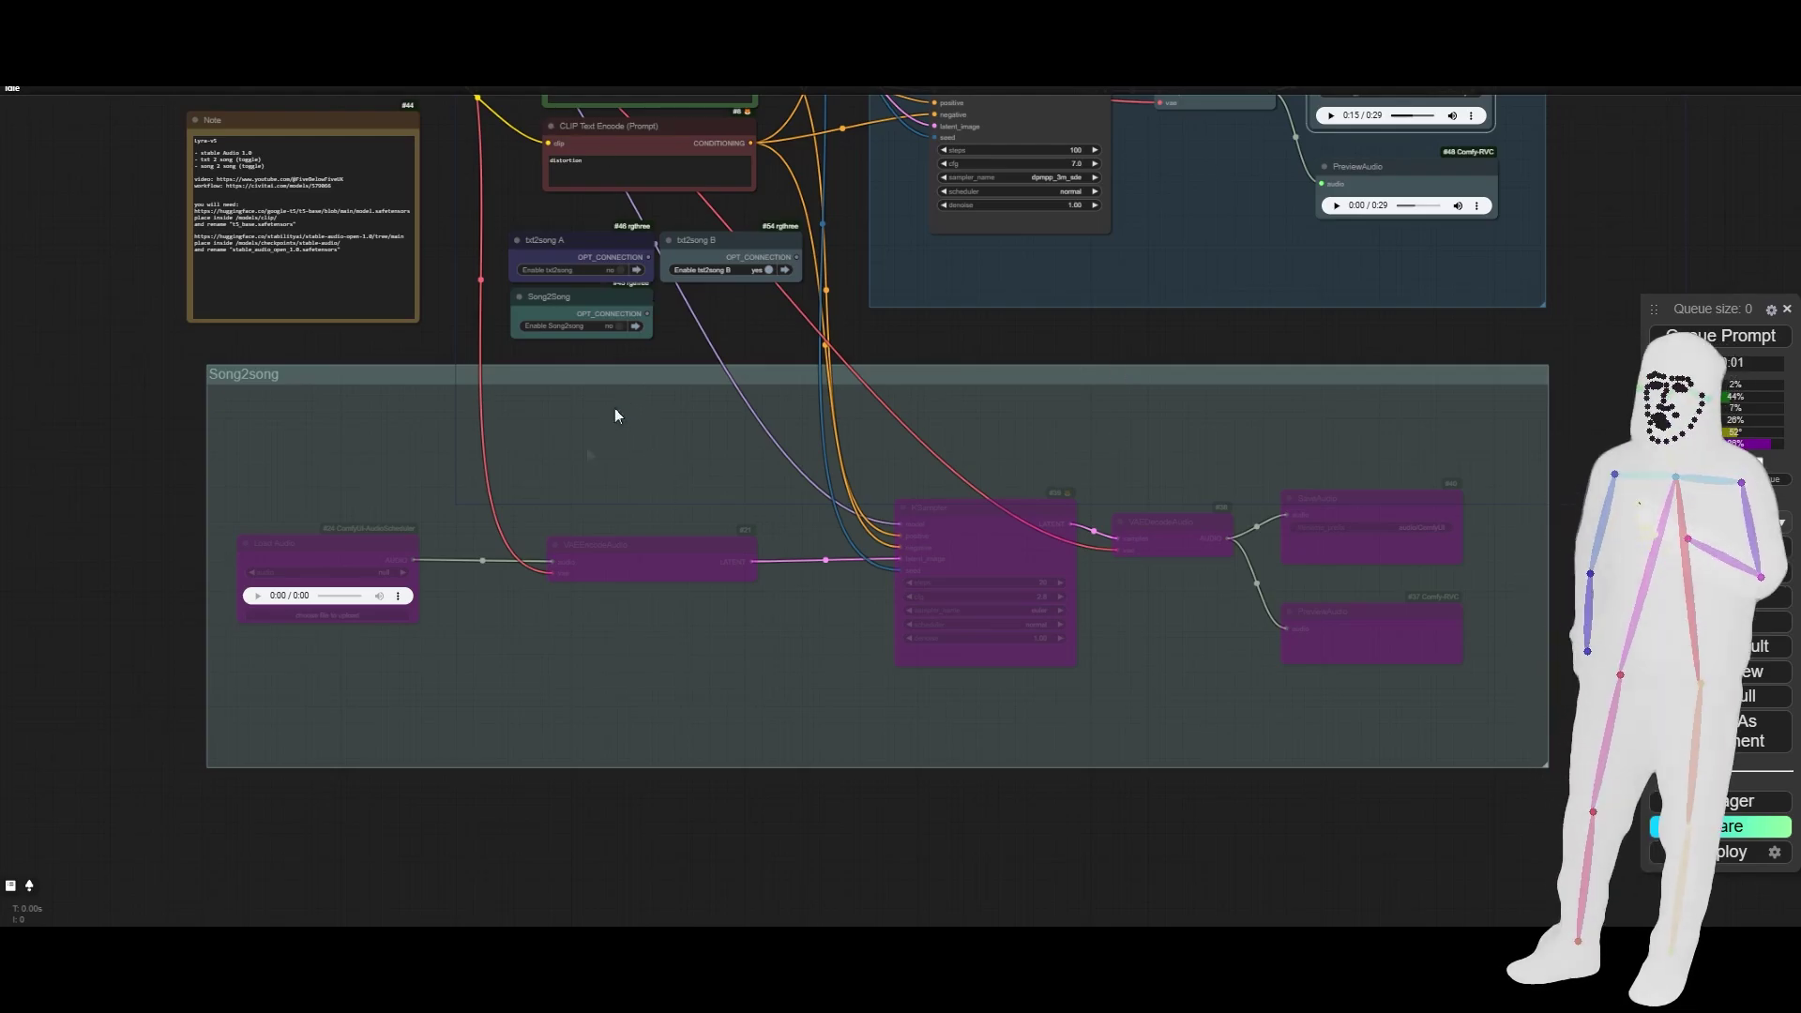
scroll(257, 574, up, 10)
scroll(256, 576, up, 2)
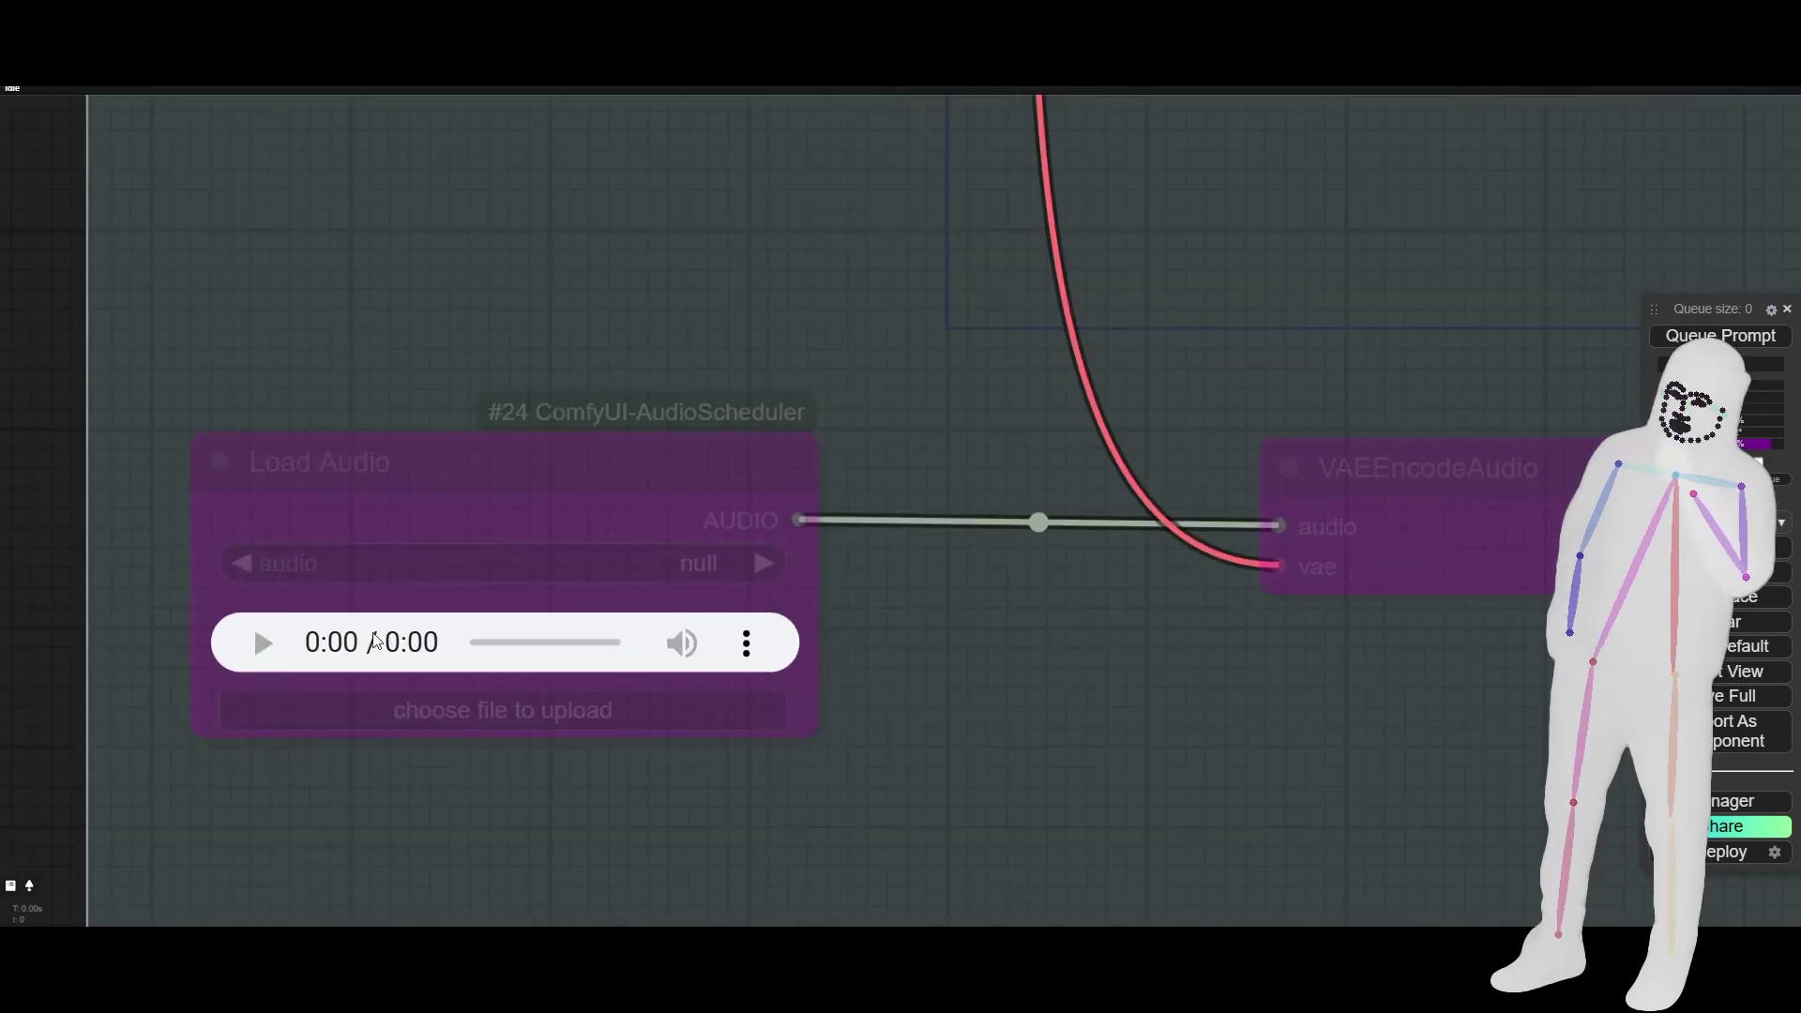
scroll(392, 638, down, 15)
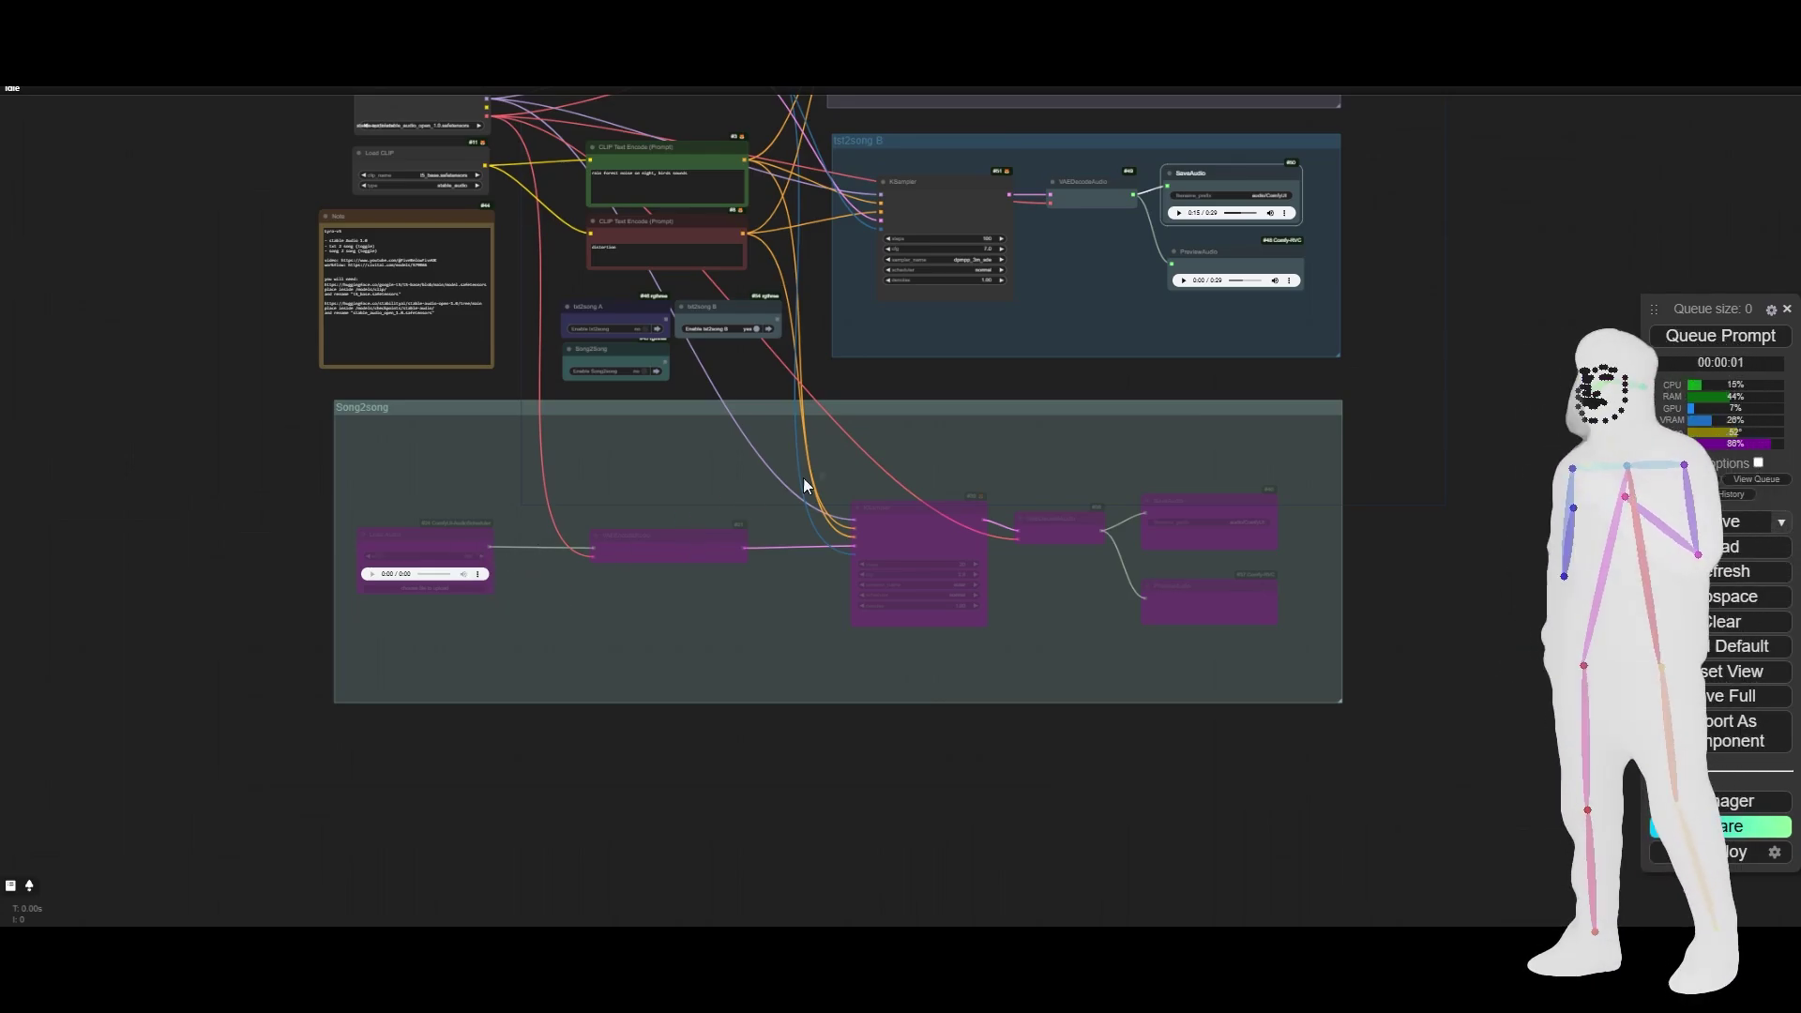
drag(1421, 324, 1411, 505)
scroll(1445, 492, down, 1)
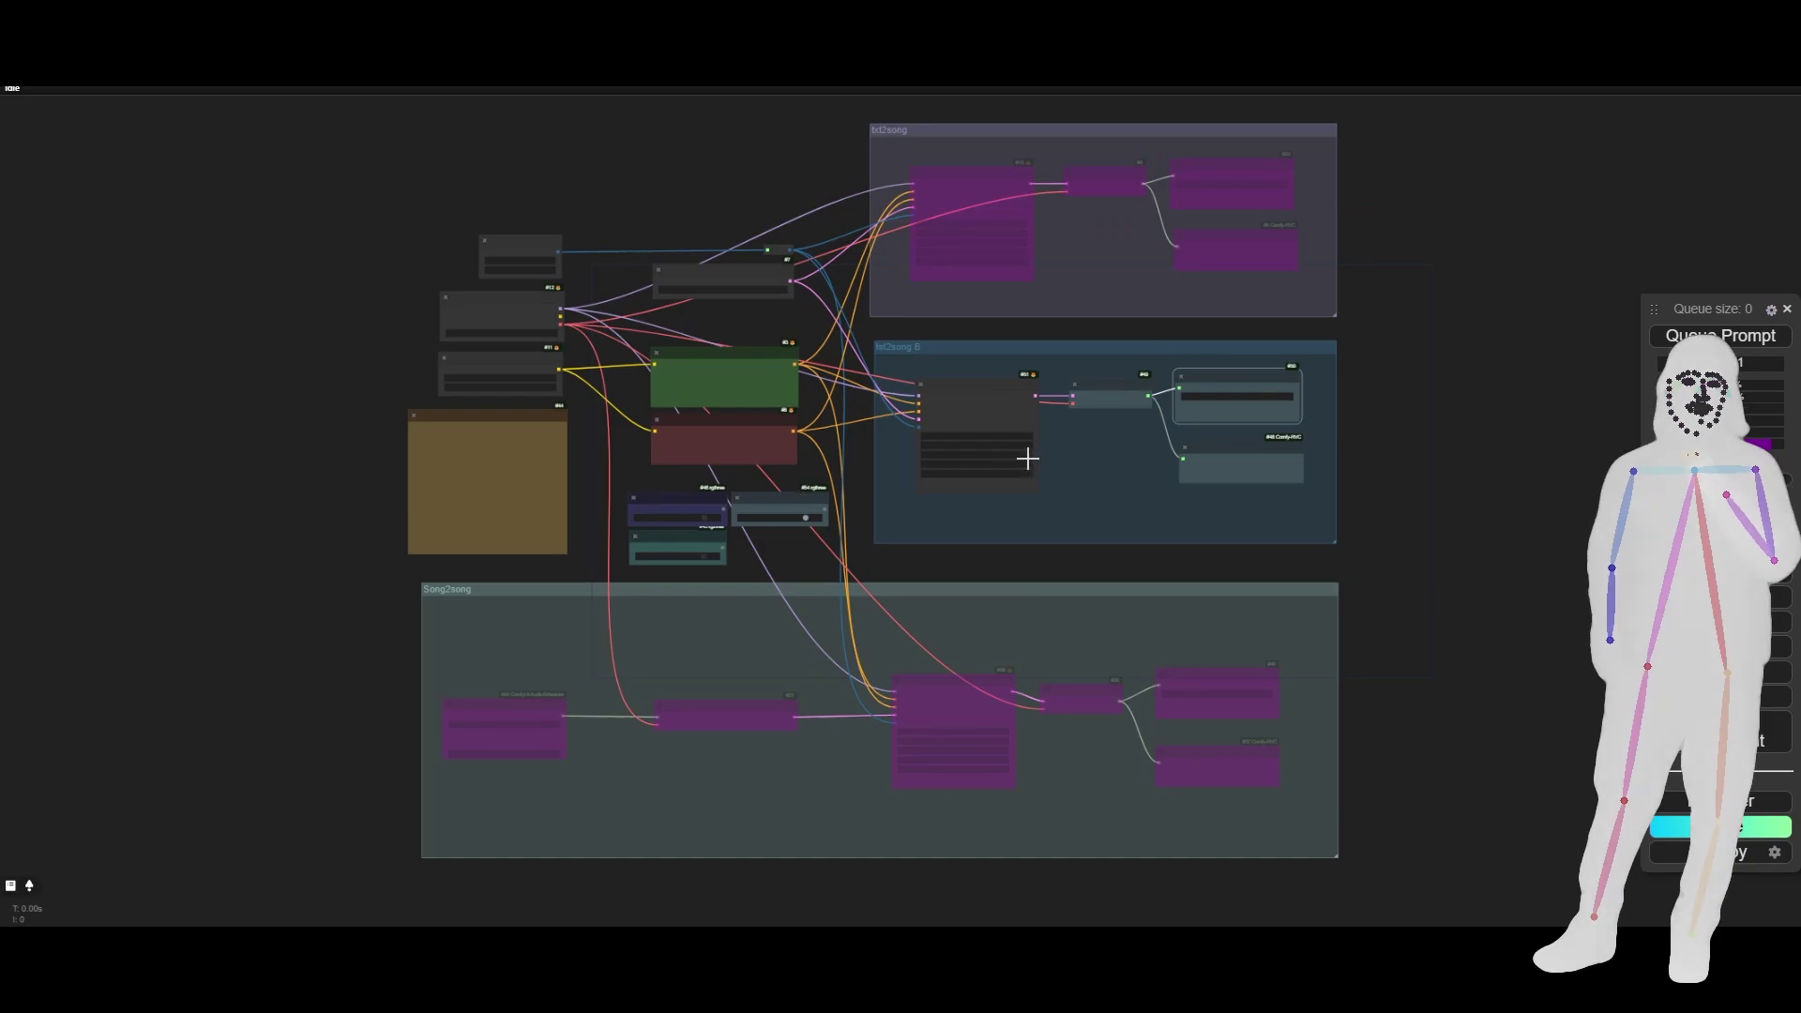
scroll(1027, 339, up, 5)
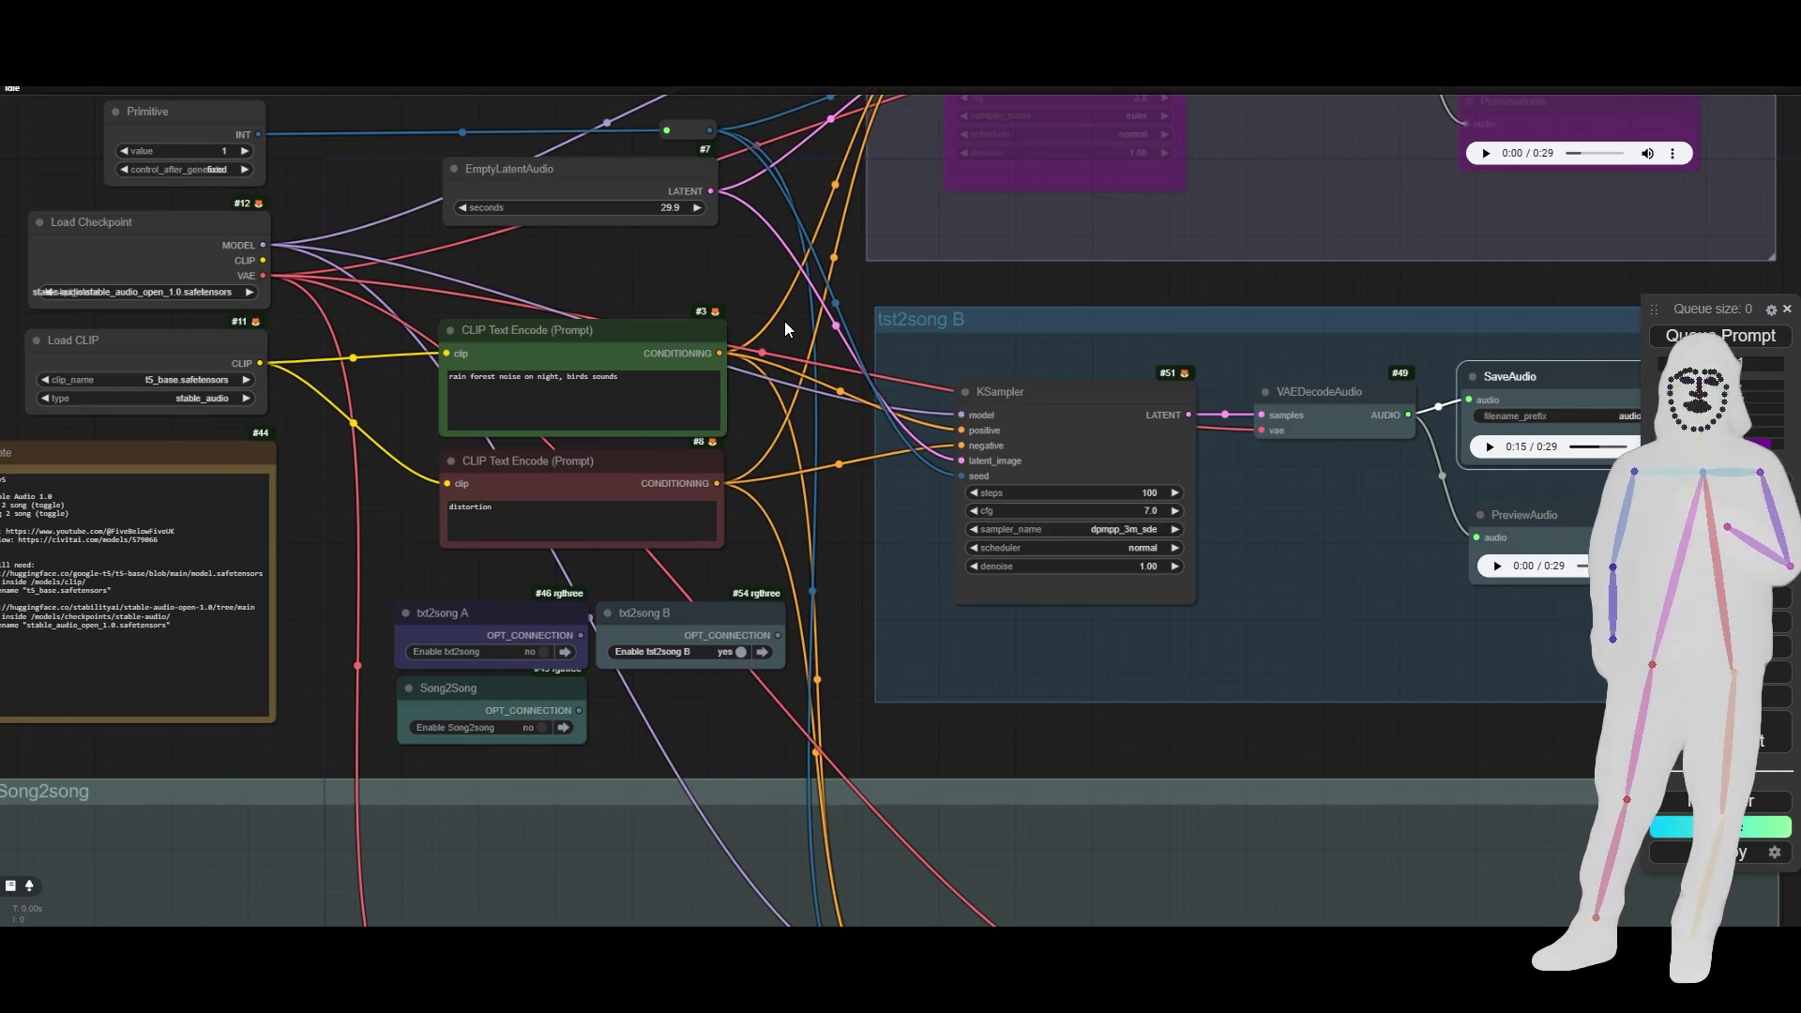
scroll(785, 328, down, 5)
drag(784, 321, 812, 349)
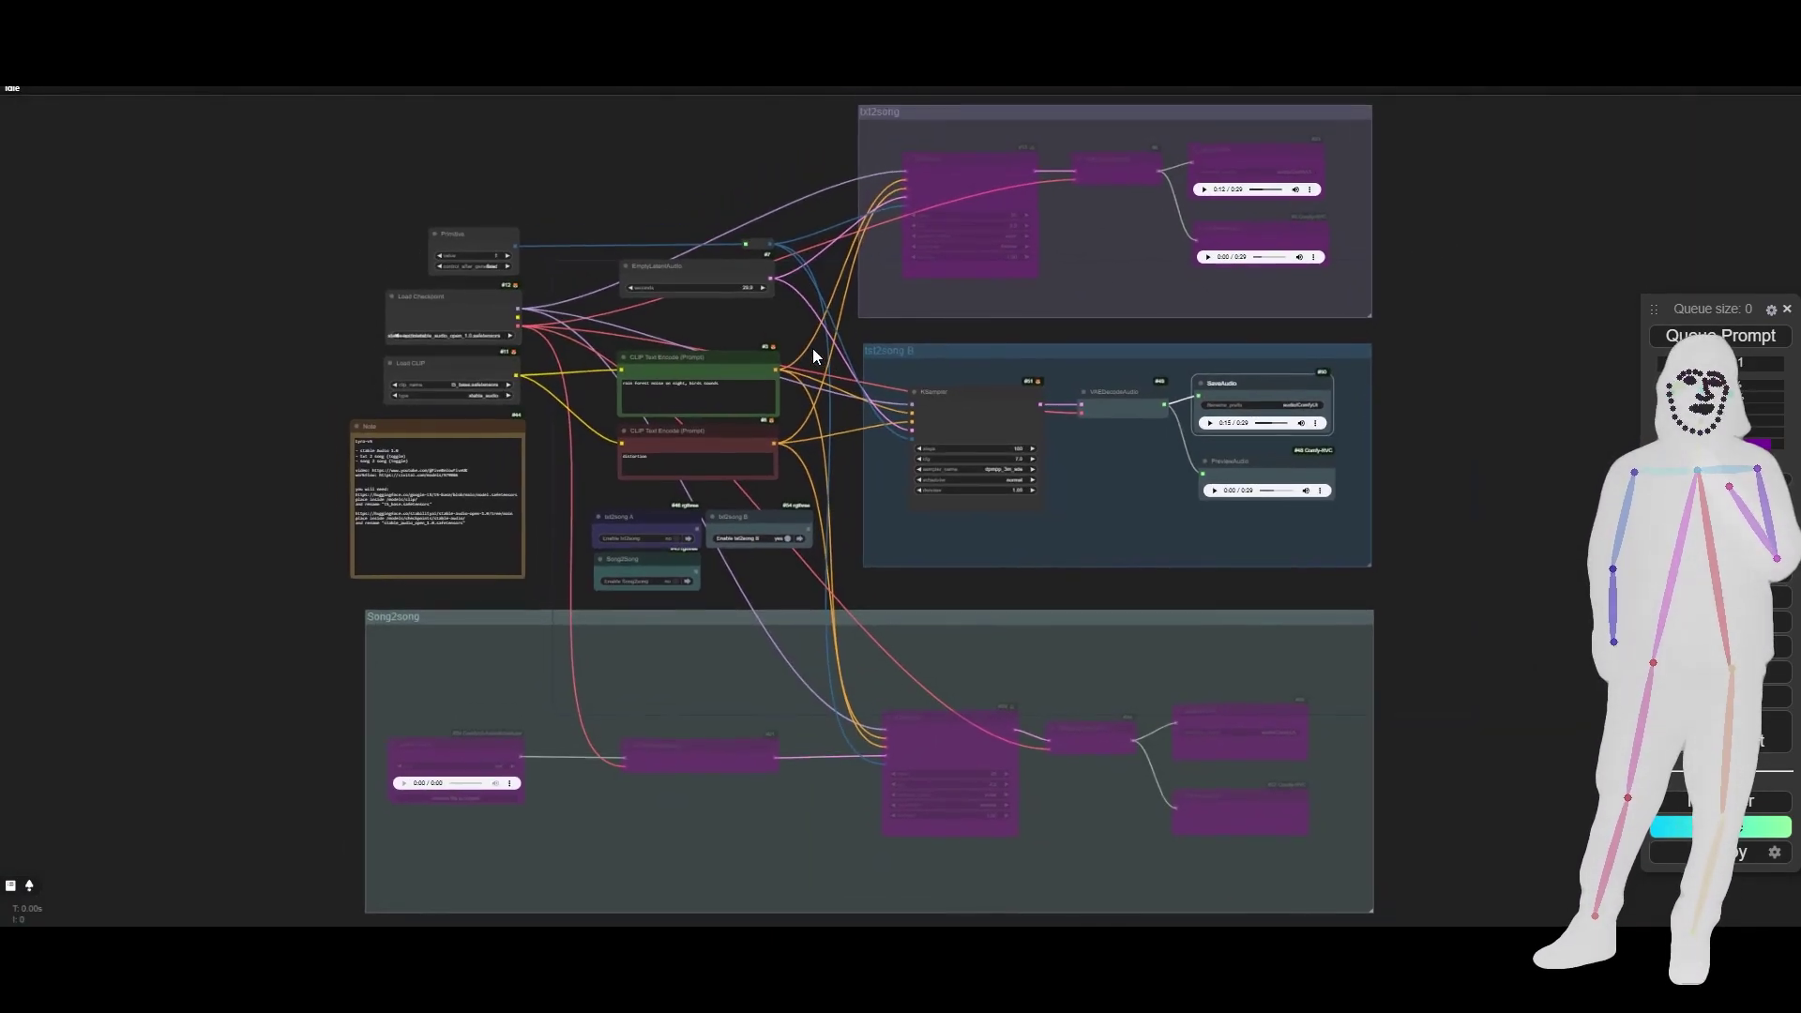
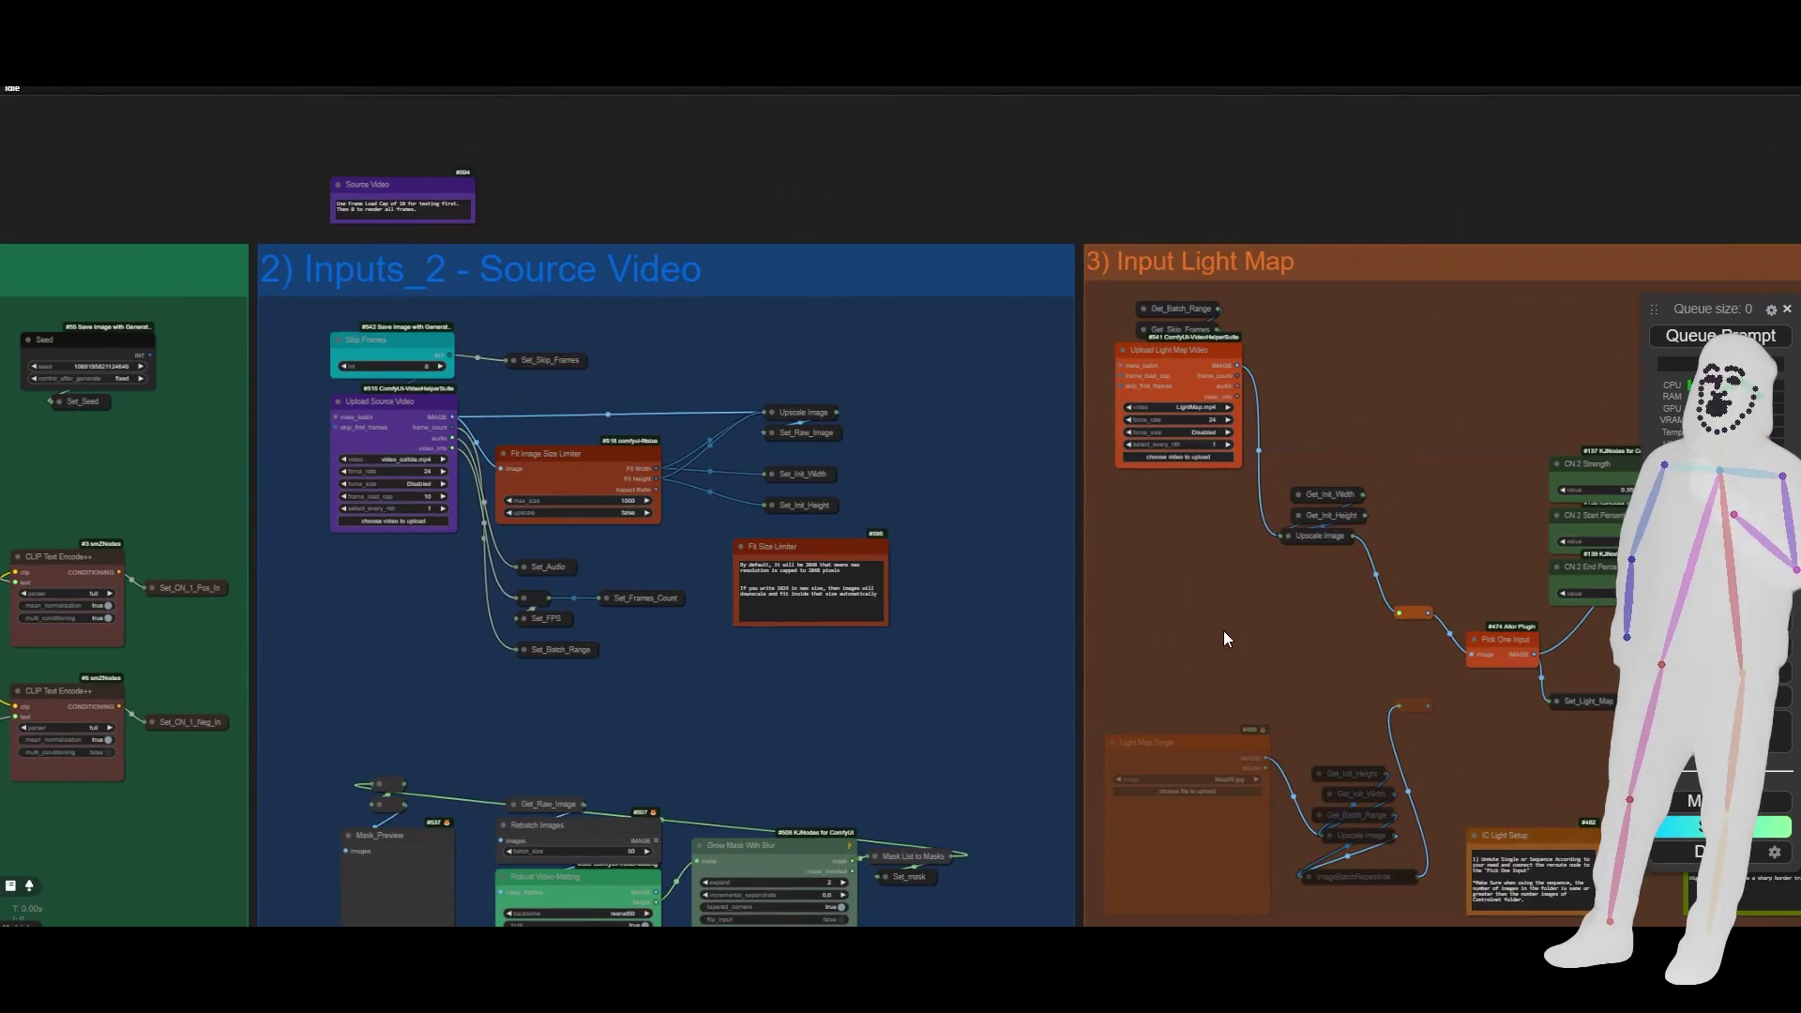
Look through the video relighting workflow from the Source Video and Input Light Map groups to the Face Fix group
drag(1224, 630, 532, 600)
drag(1377, 589, 683, 587)
drag(1407, 627, 24, 526)
drag(1459, 638, 297, 606)
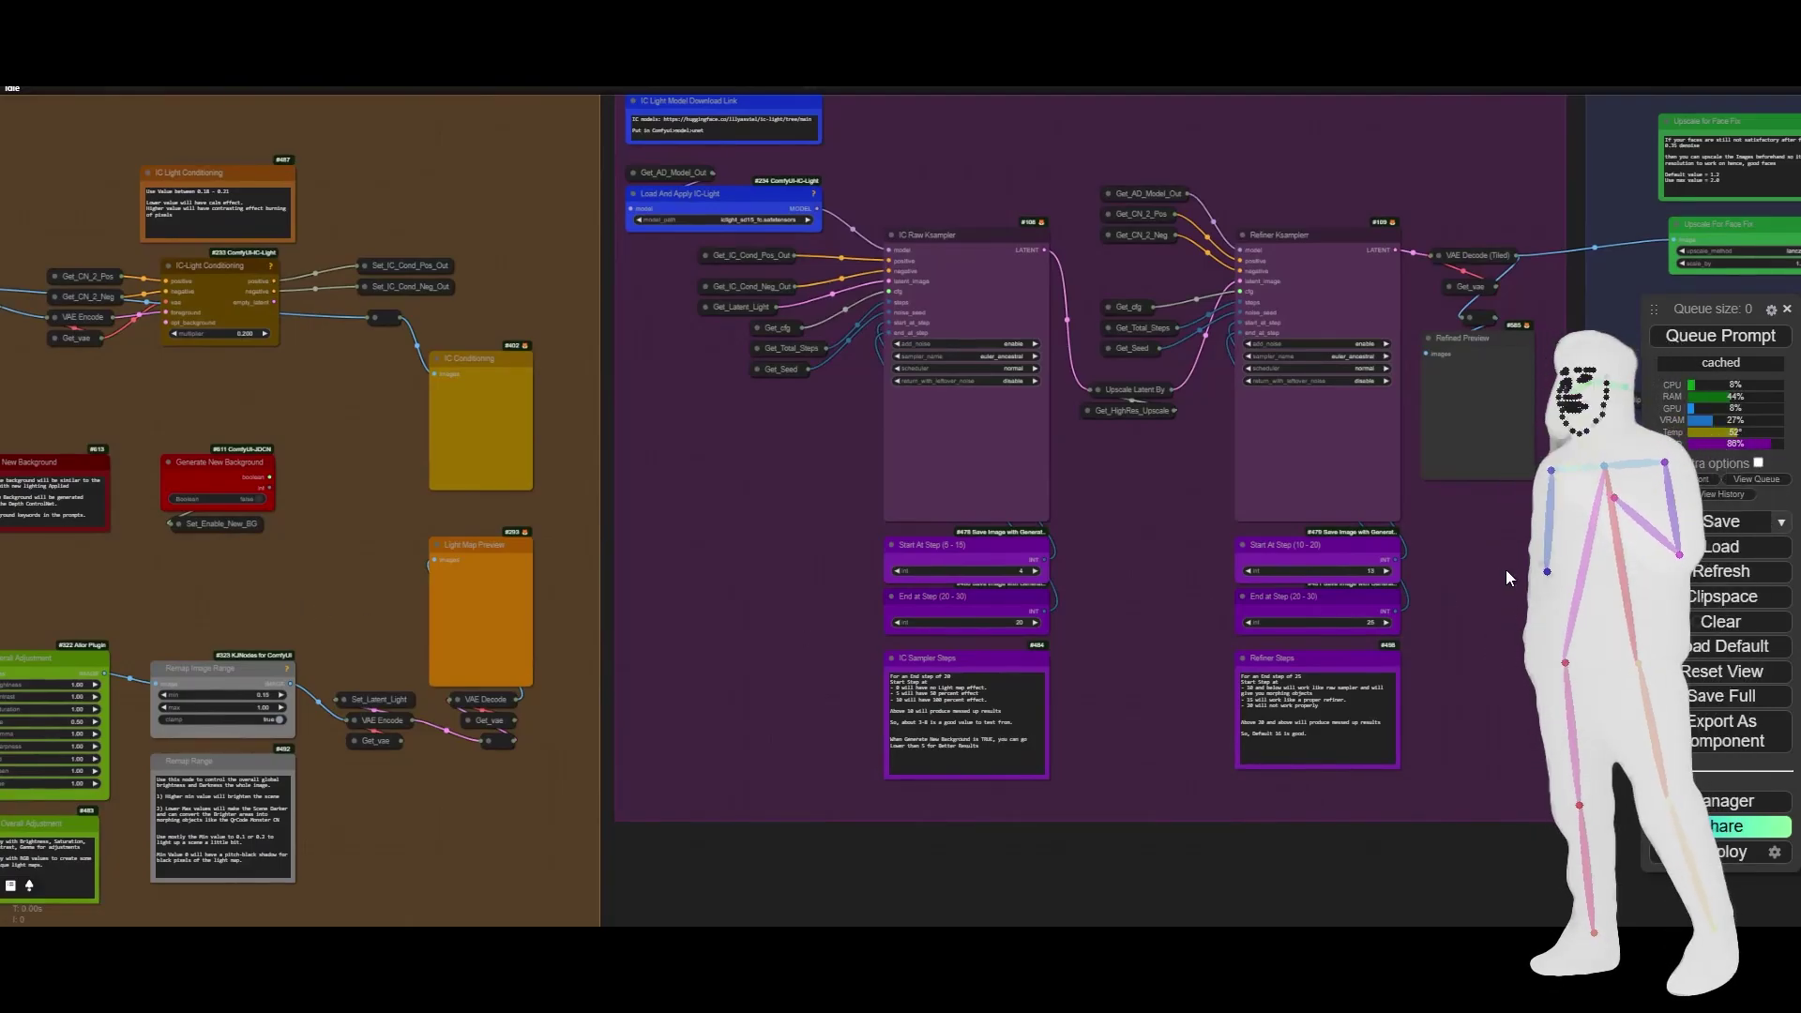
drag(1506, 570, 524, 651)
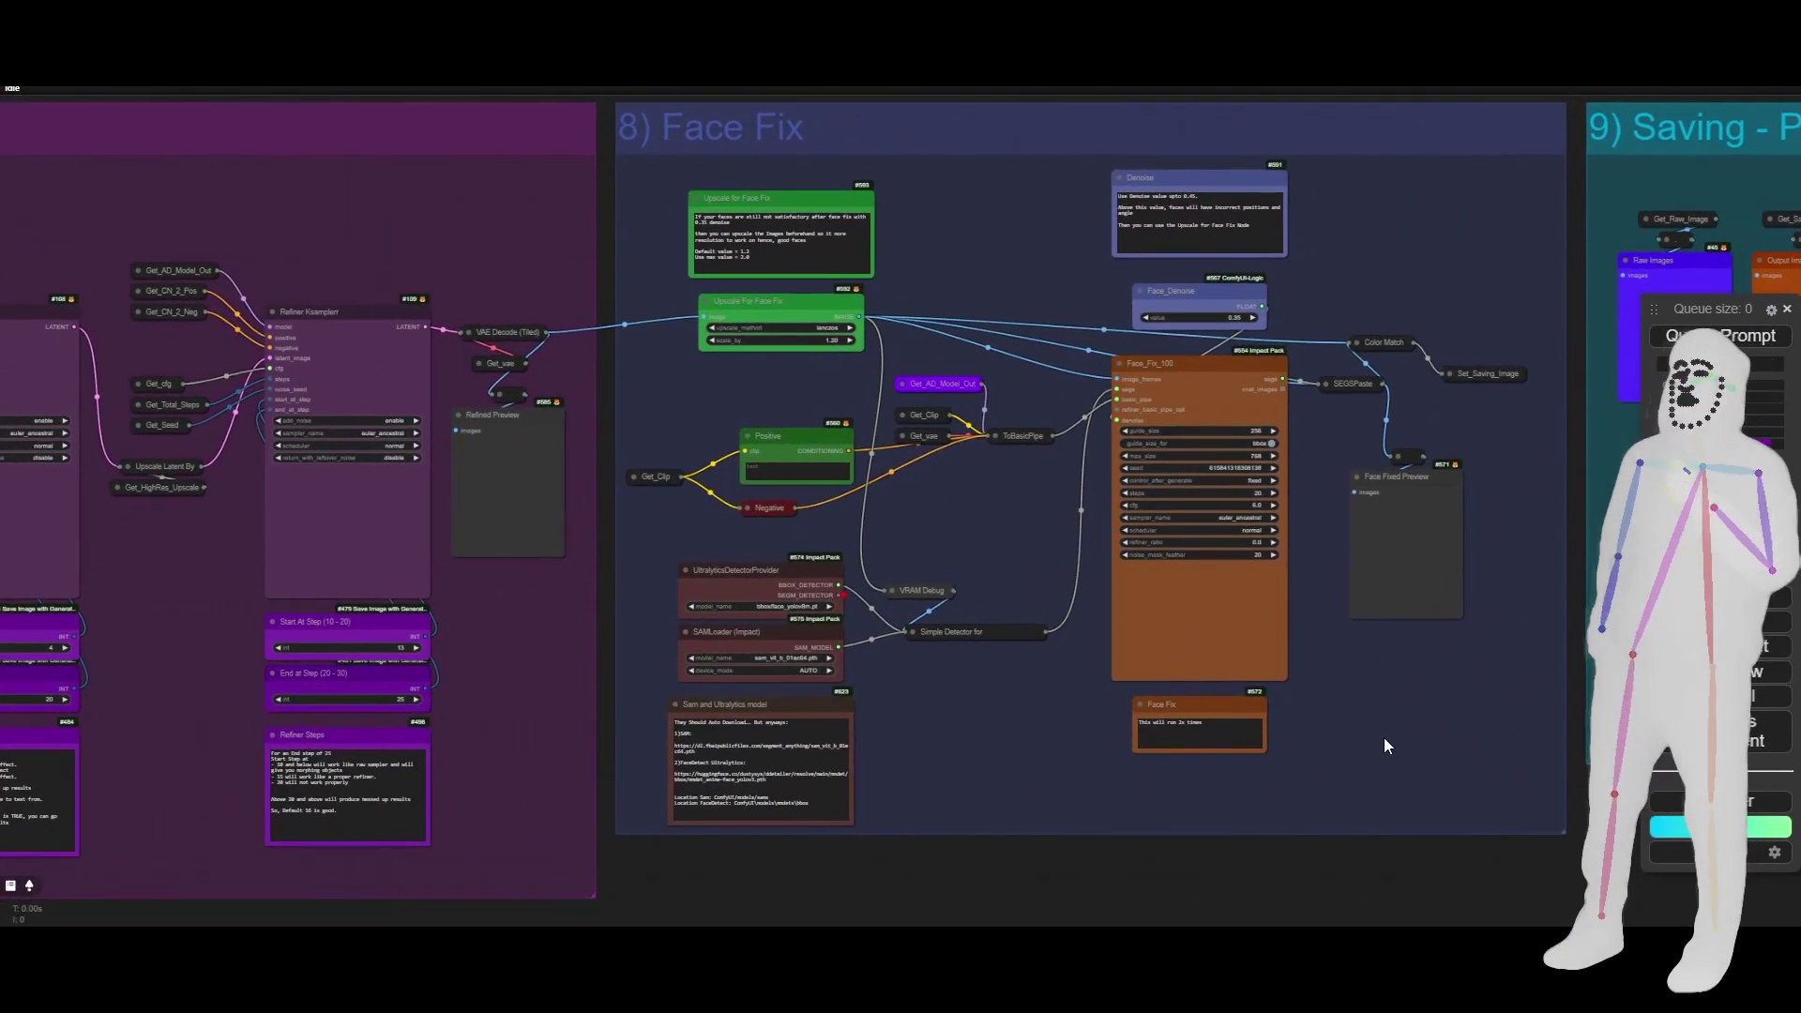
Examine the Saving - Preview group and look over the whole video relighting workflow's row of groups
drag(1383, 737, 304, 758)
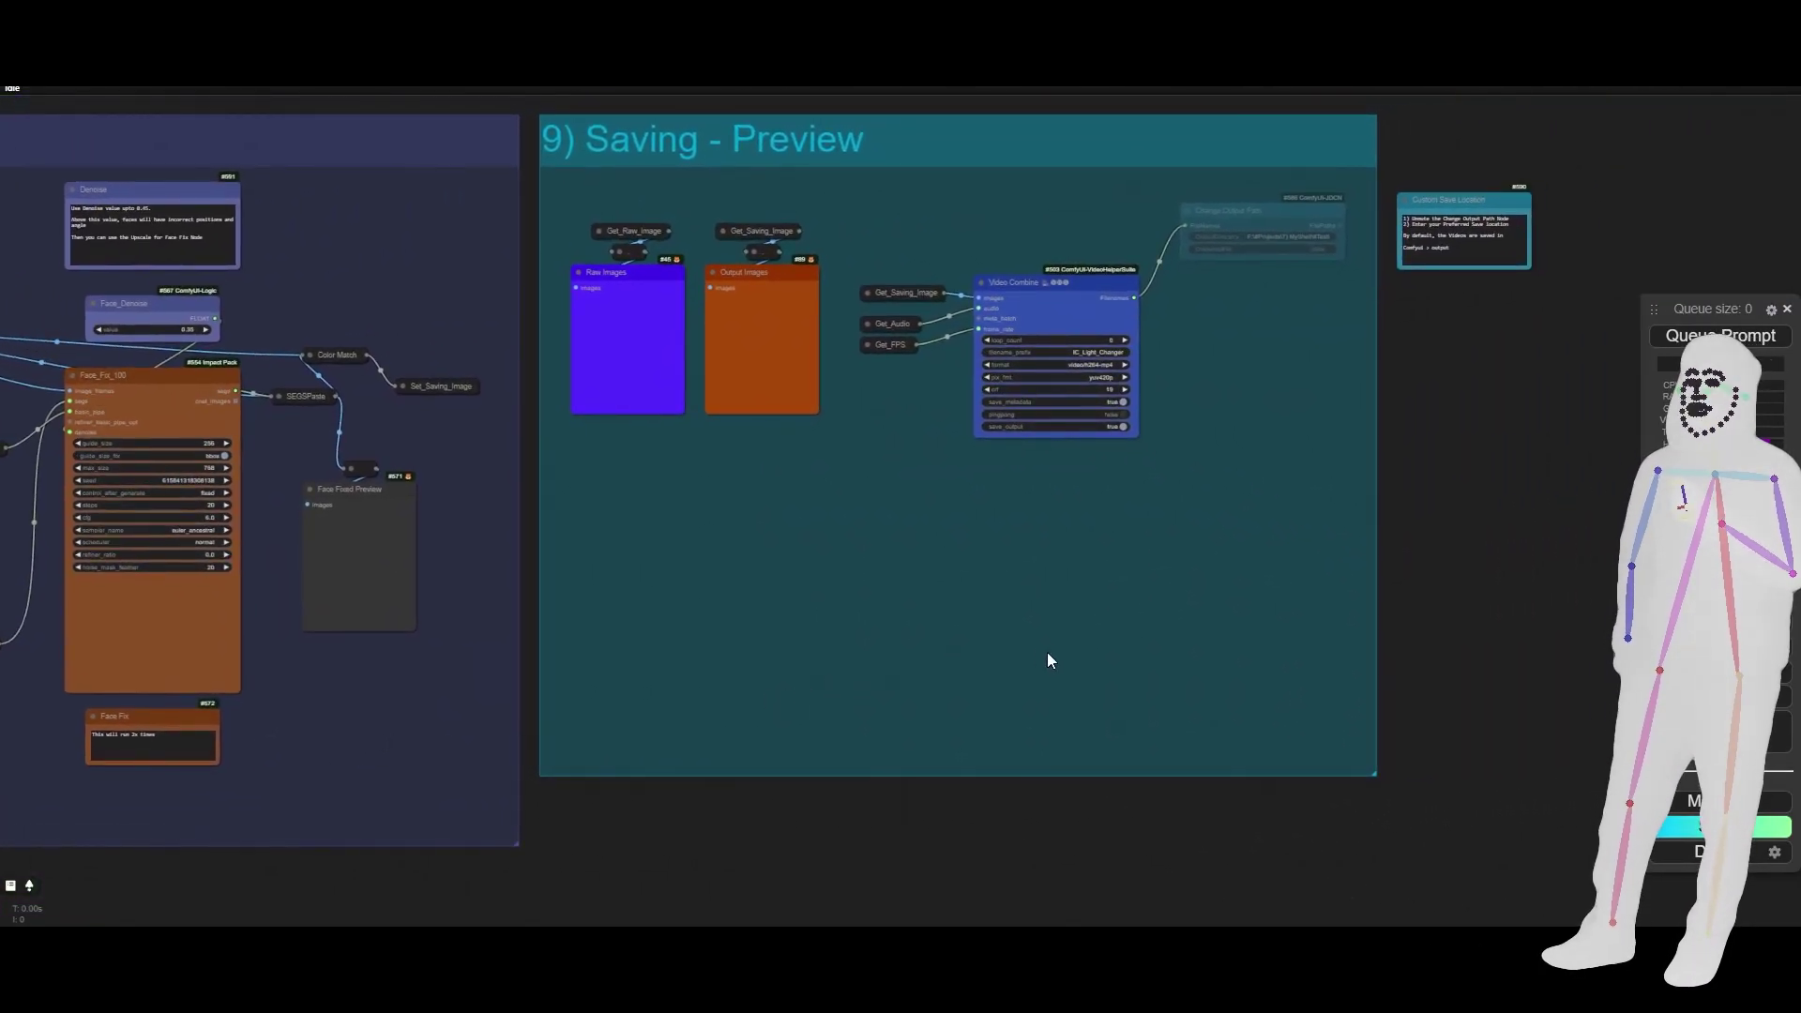
scroll(1307, 646, down, 7)
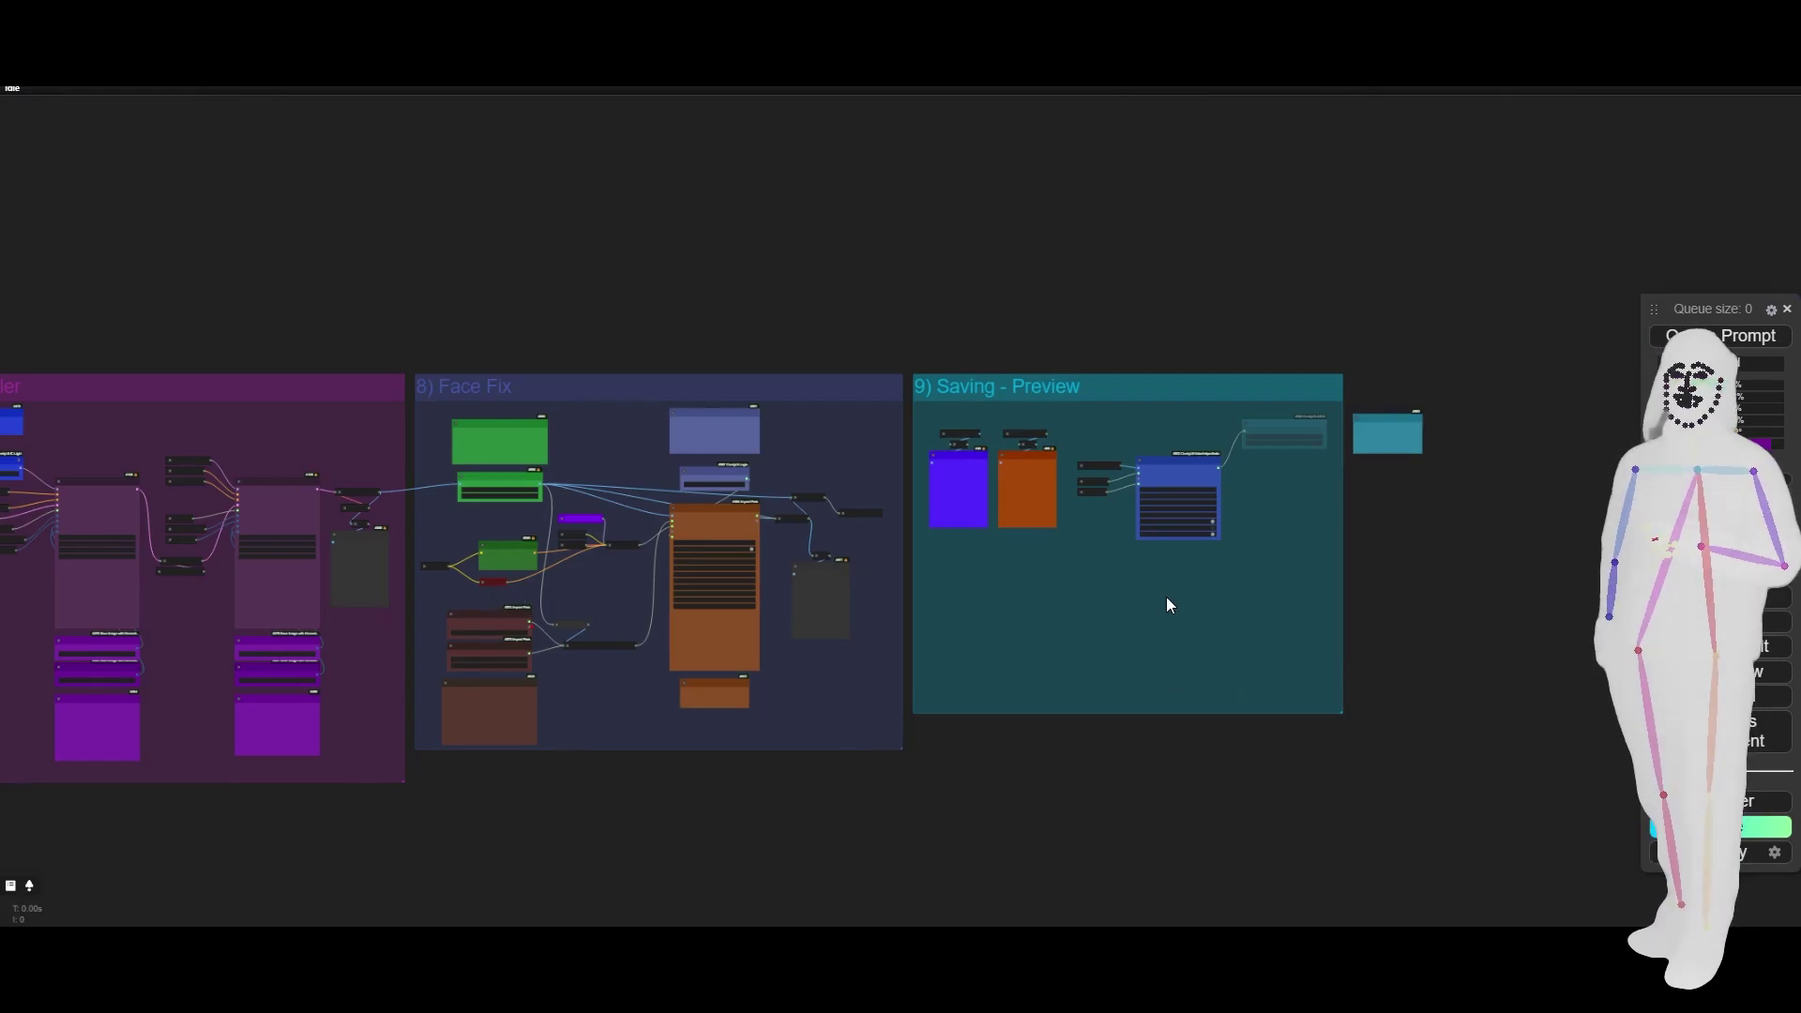
scroll(1167, 598, down, 5)
drag(423, 735, 780, 732)
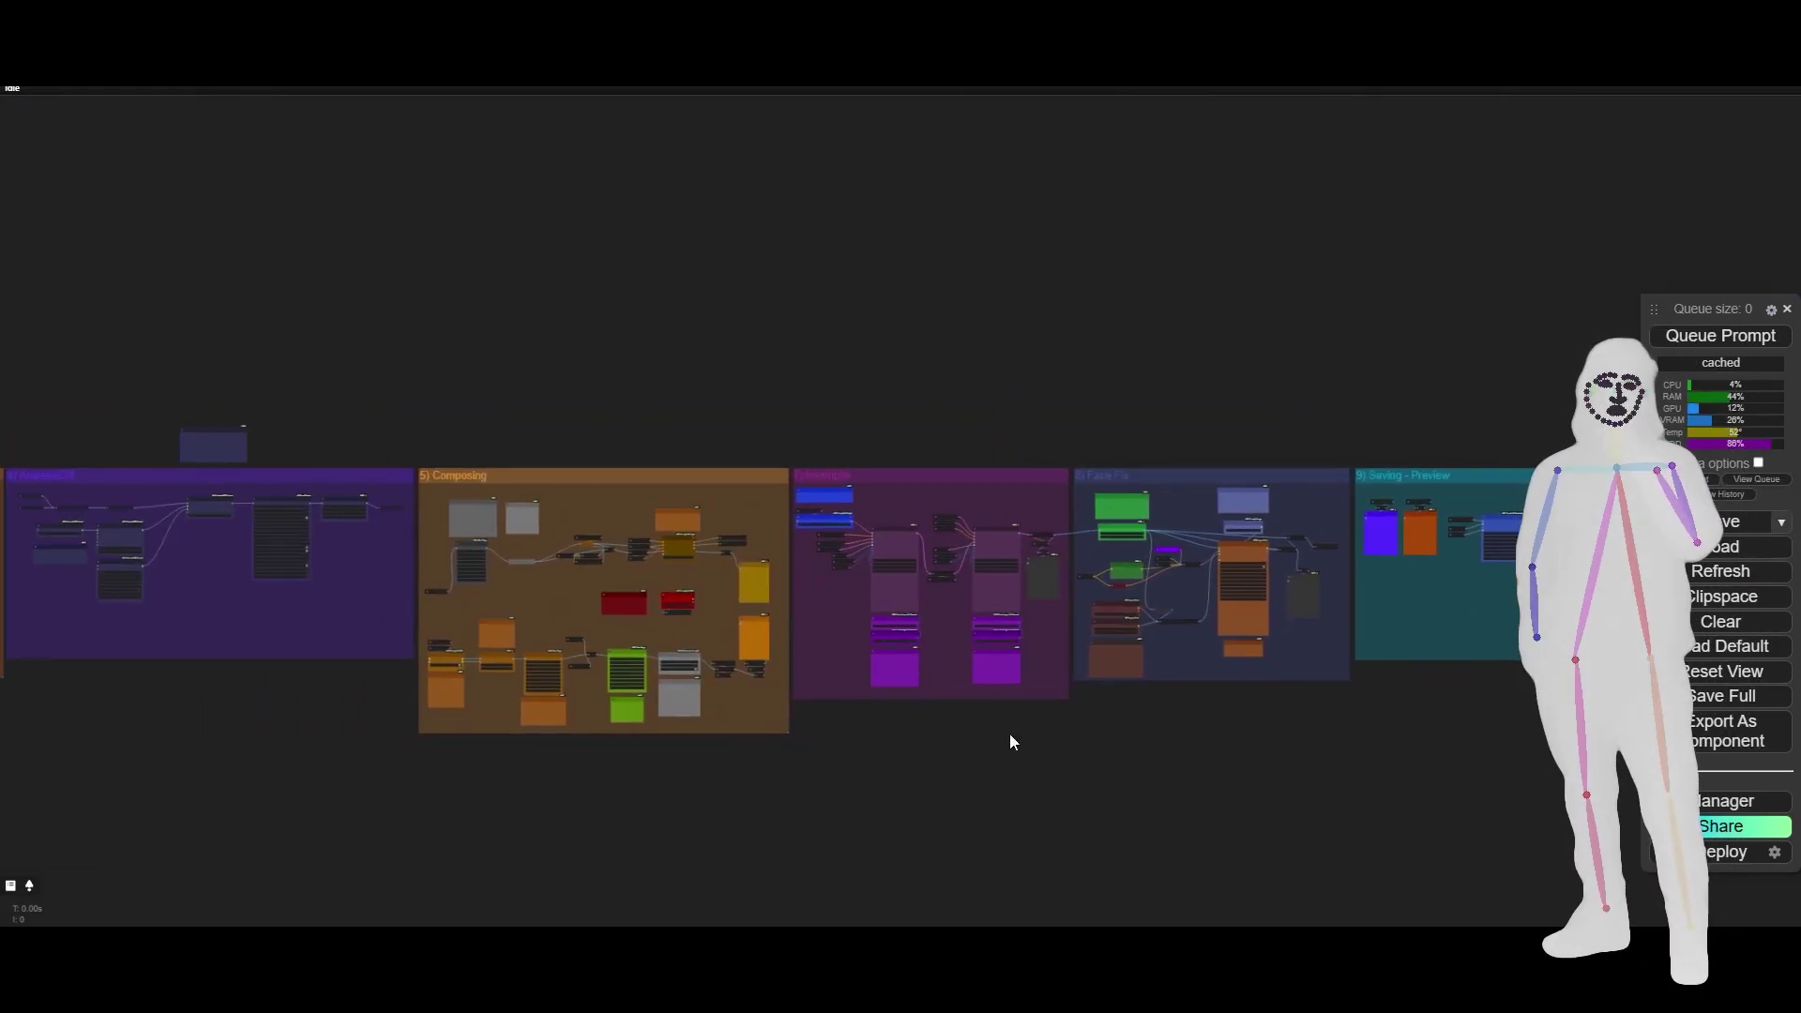
scroll(1051, 738, down, 3)
drag(965, 740, 1075, 682)
scroll(1046, 685, down, 2)
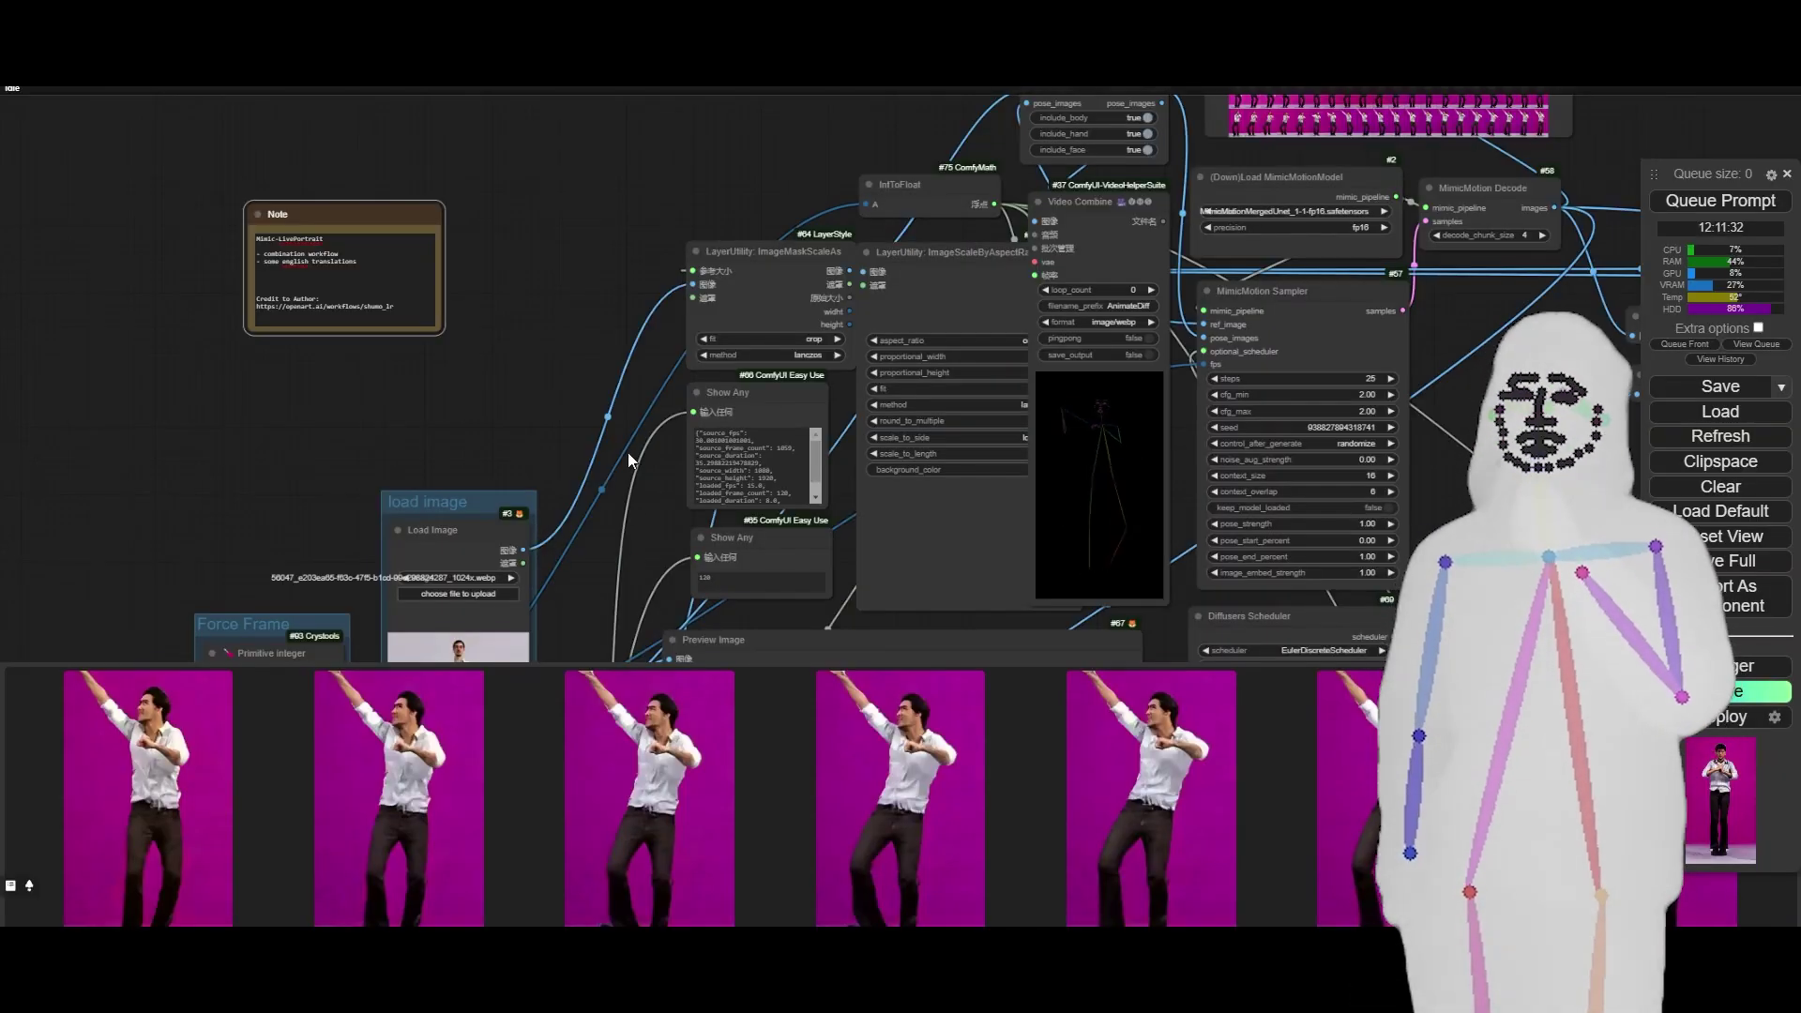
Inspect the Mimic-LivePortrait workflow's note, source image, and the reference action and reference expression video nodes
scroll(562, 437, down, 5)
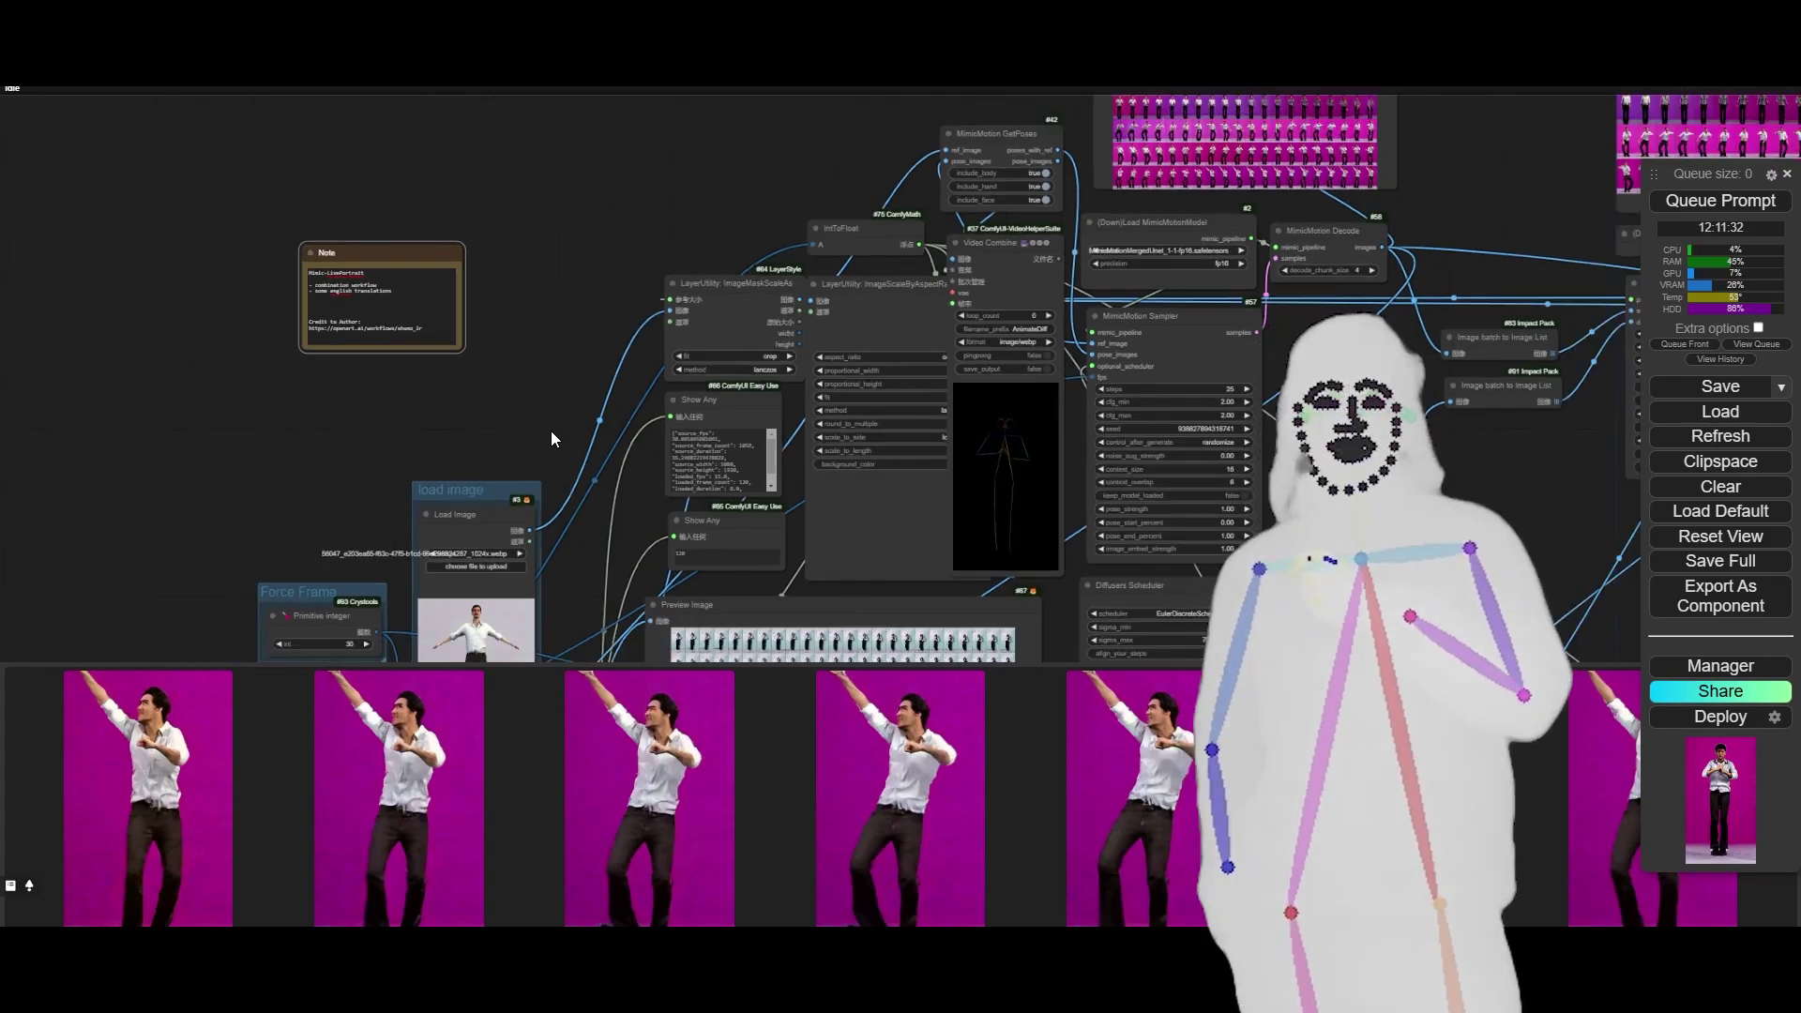
drag(1192, 550, 1021, 489)
scroll(1010, 498, down, 3)
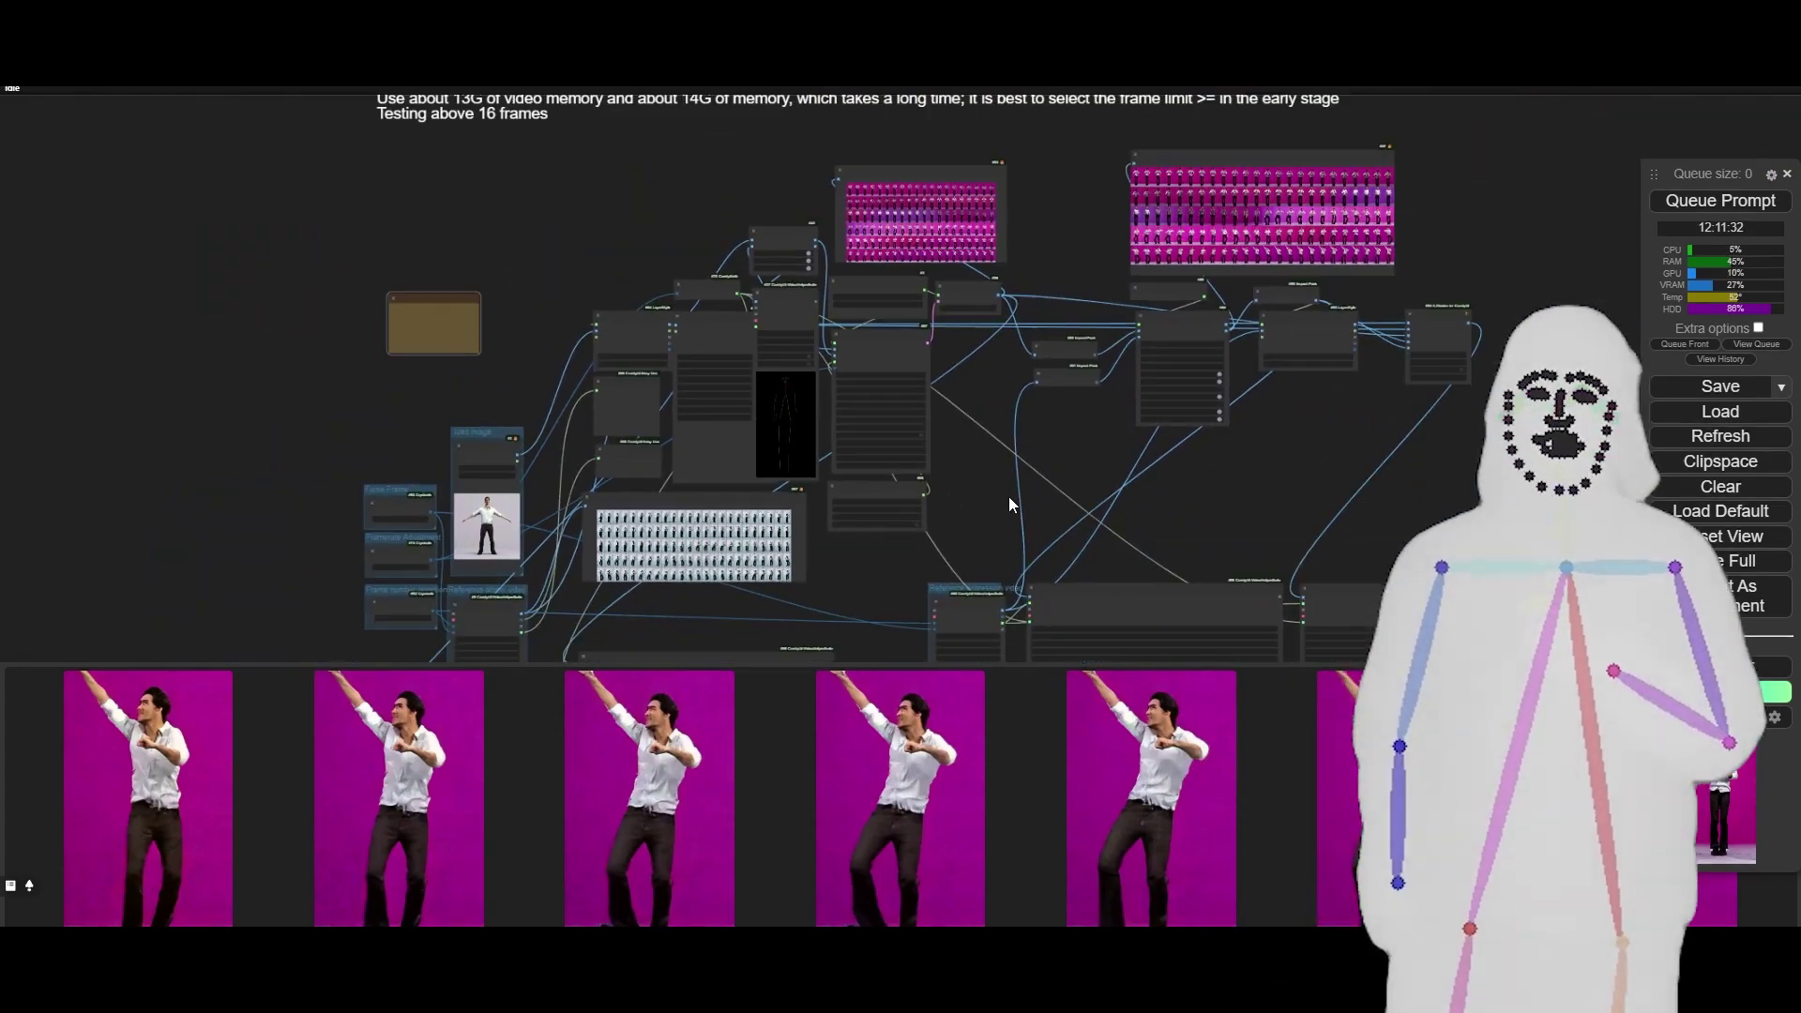
scroll(571, 600, up, 10)
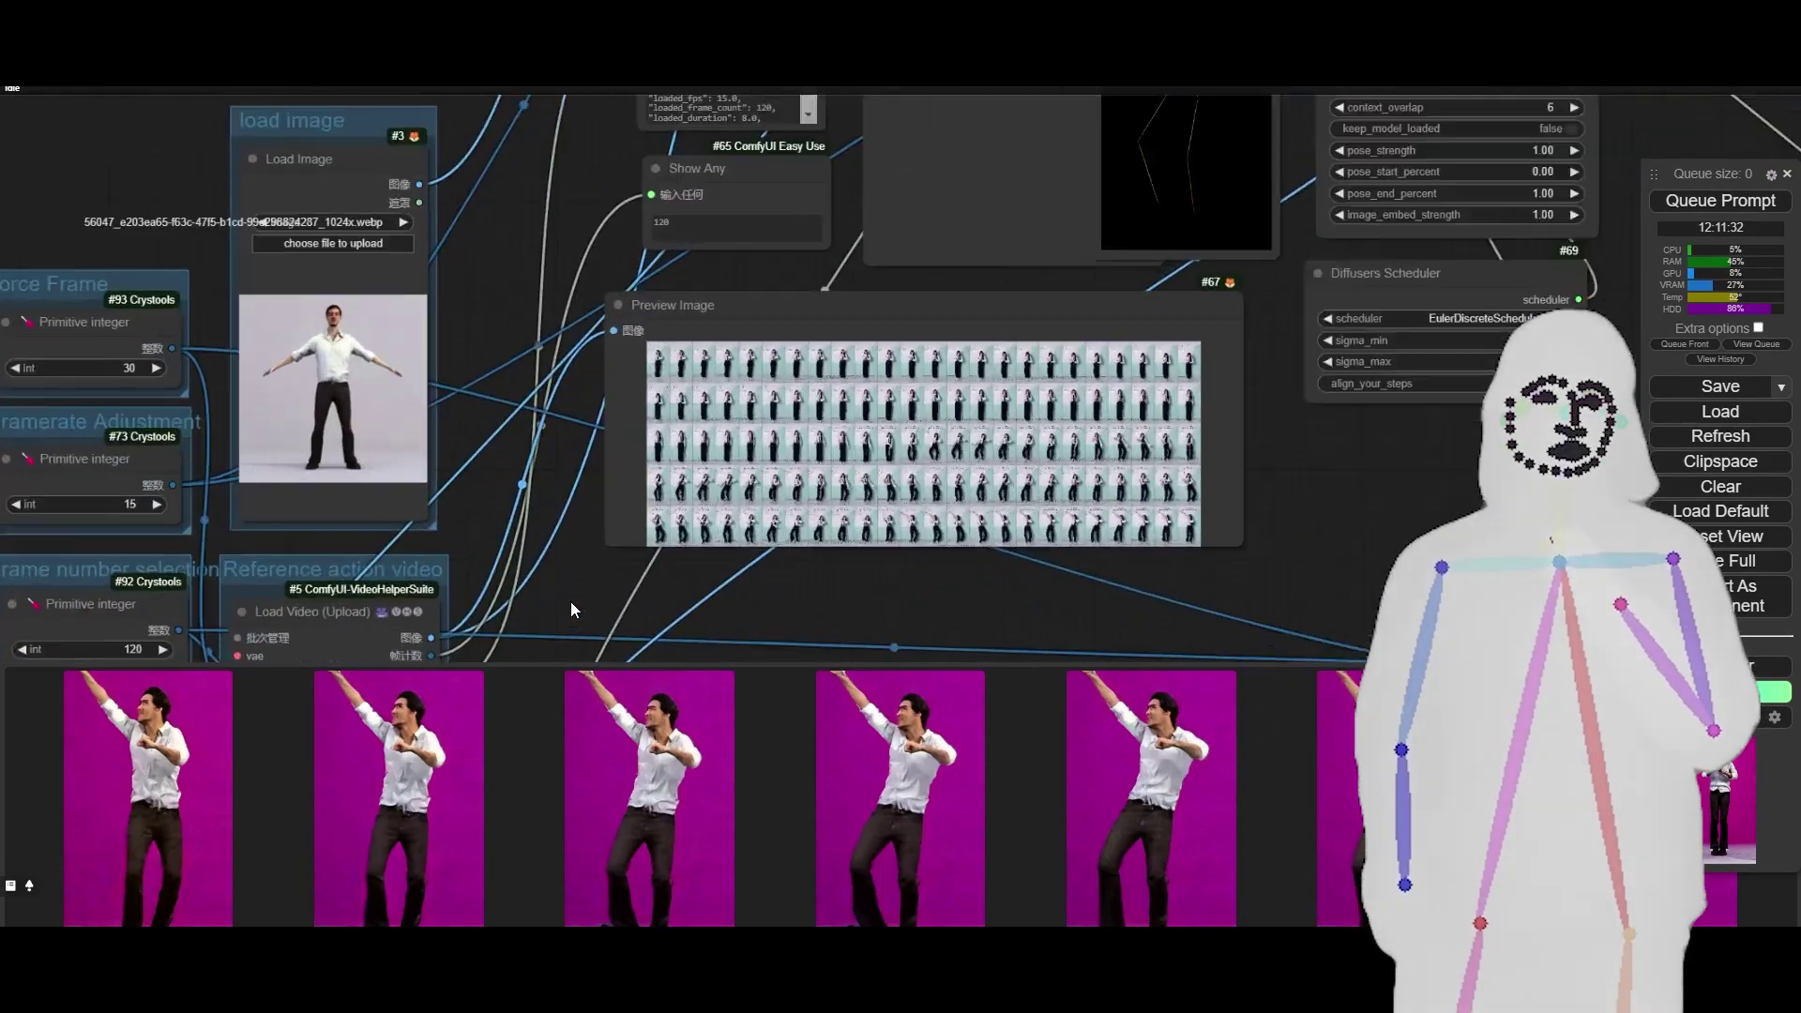
drag(480, 503, 708, 86)
scroll(240, 435, down, 8)
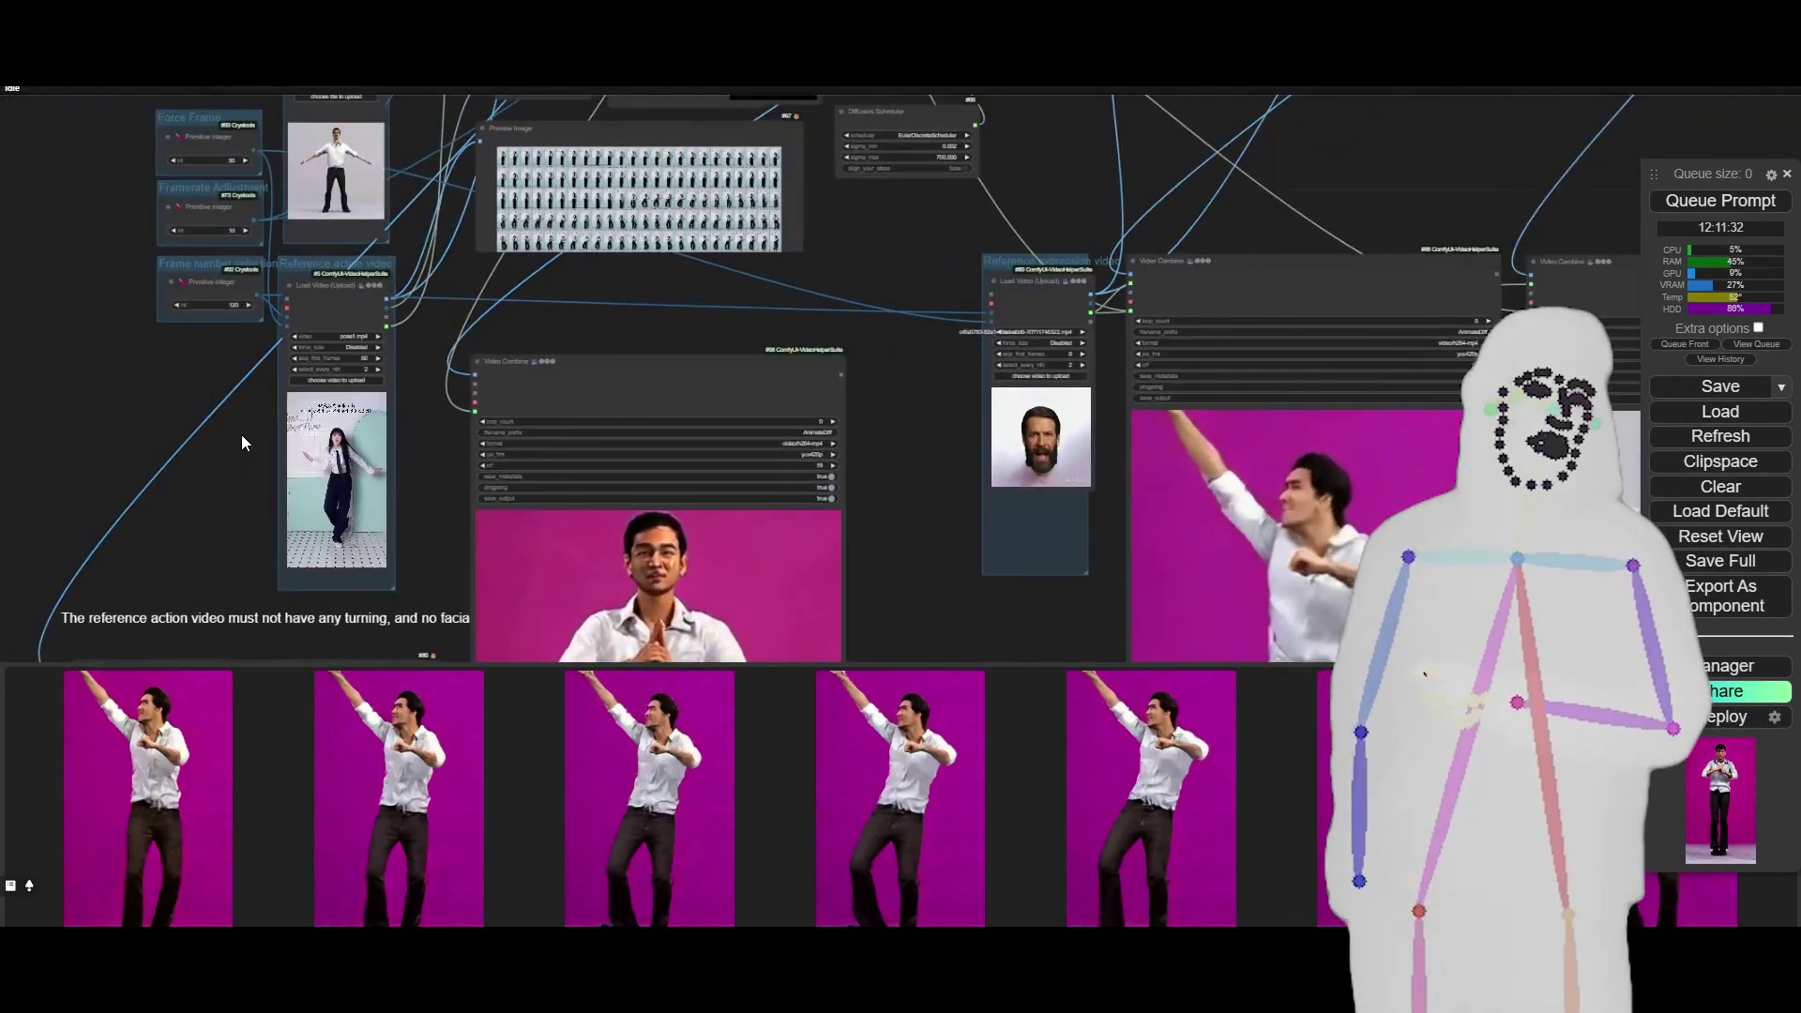
drag(893, 488, 779, 559)
scroll(774, 521, up, 7)
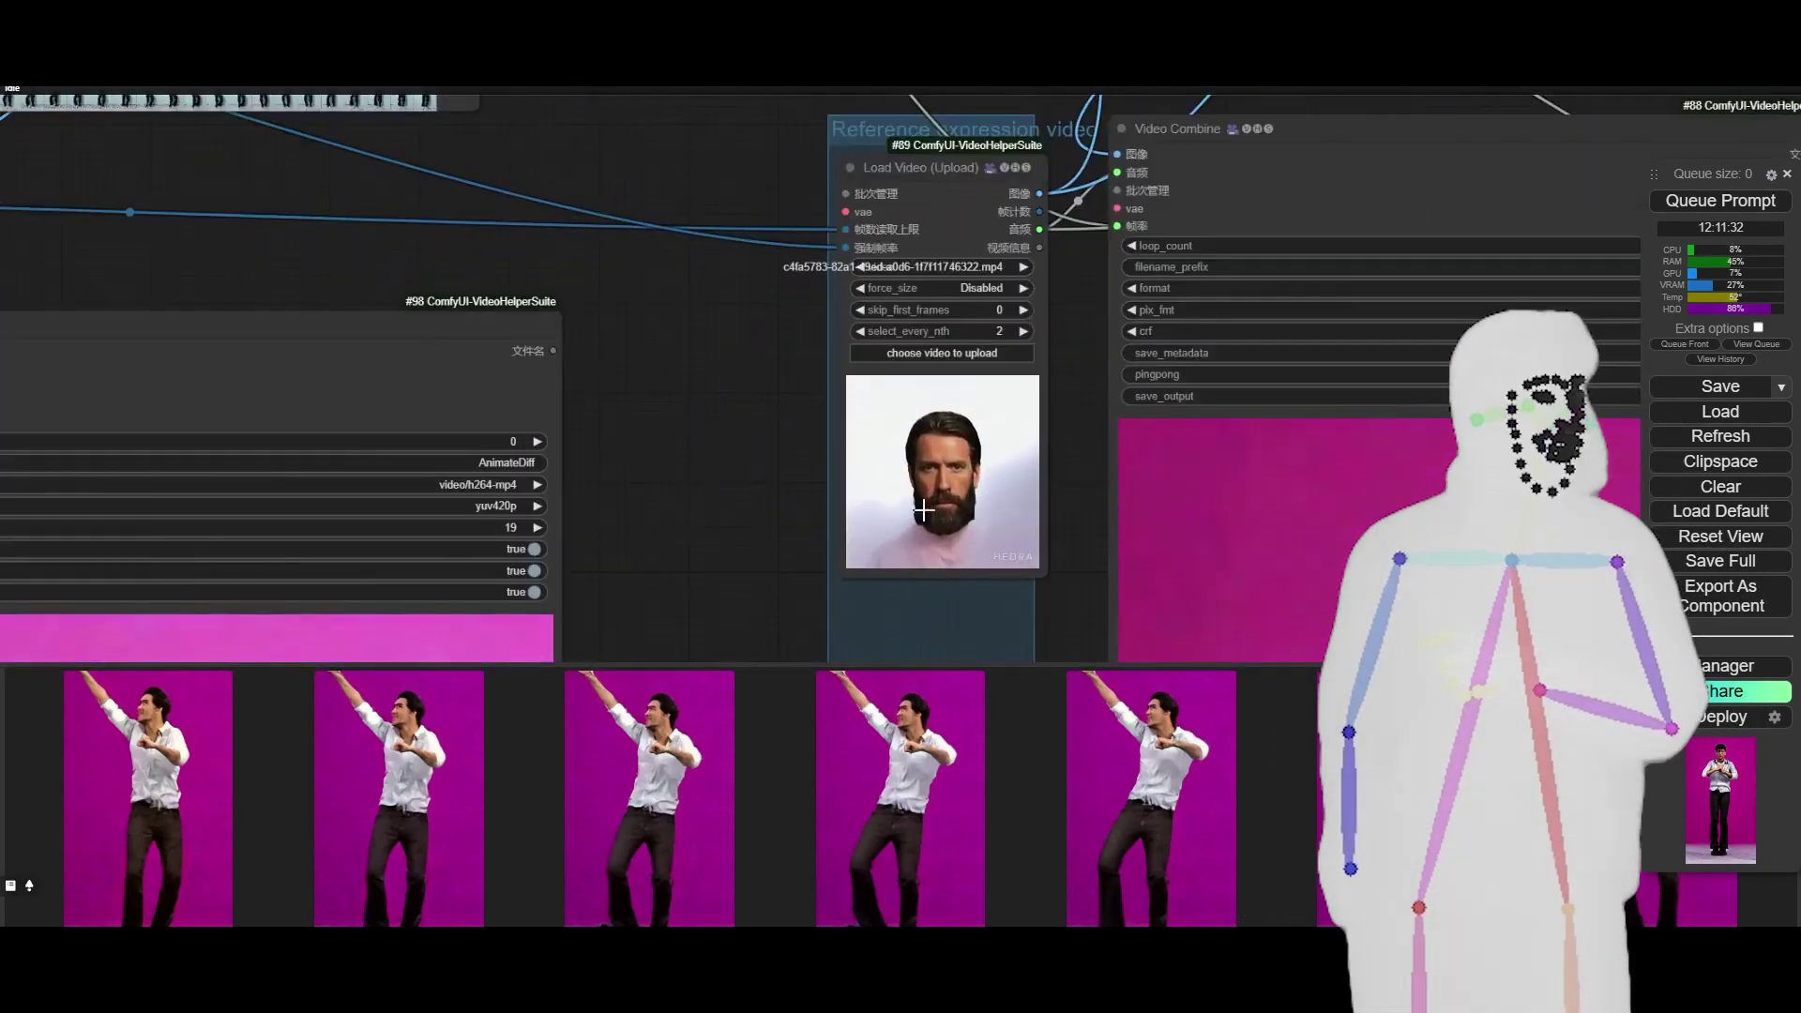
scroll(687, 478, down, 6)
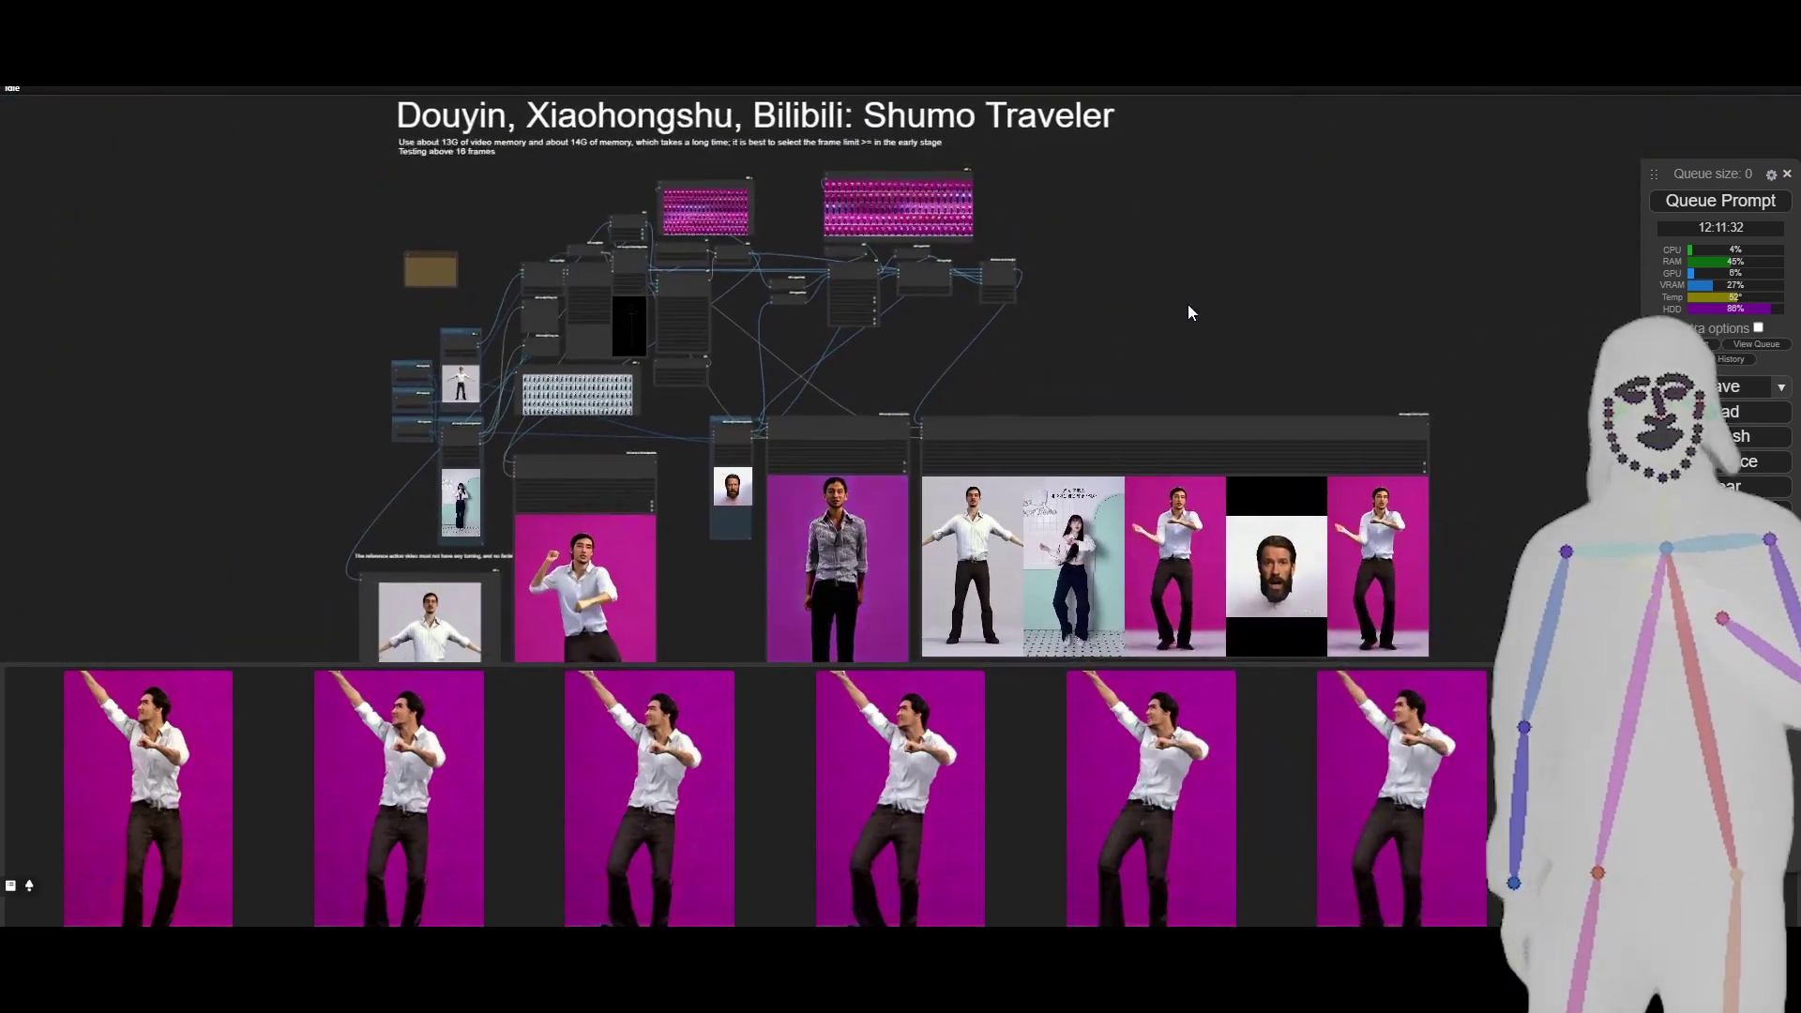
Compare the source image, reference videos and animated results side by side in the final Video Combine preview, including a close view of the face
drag(1188, 304, 1004, 180)
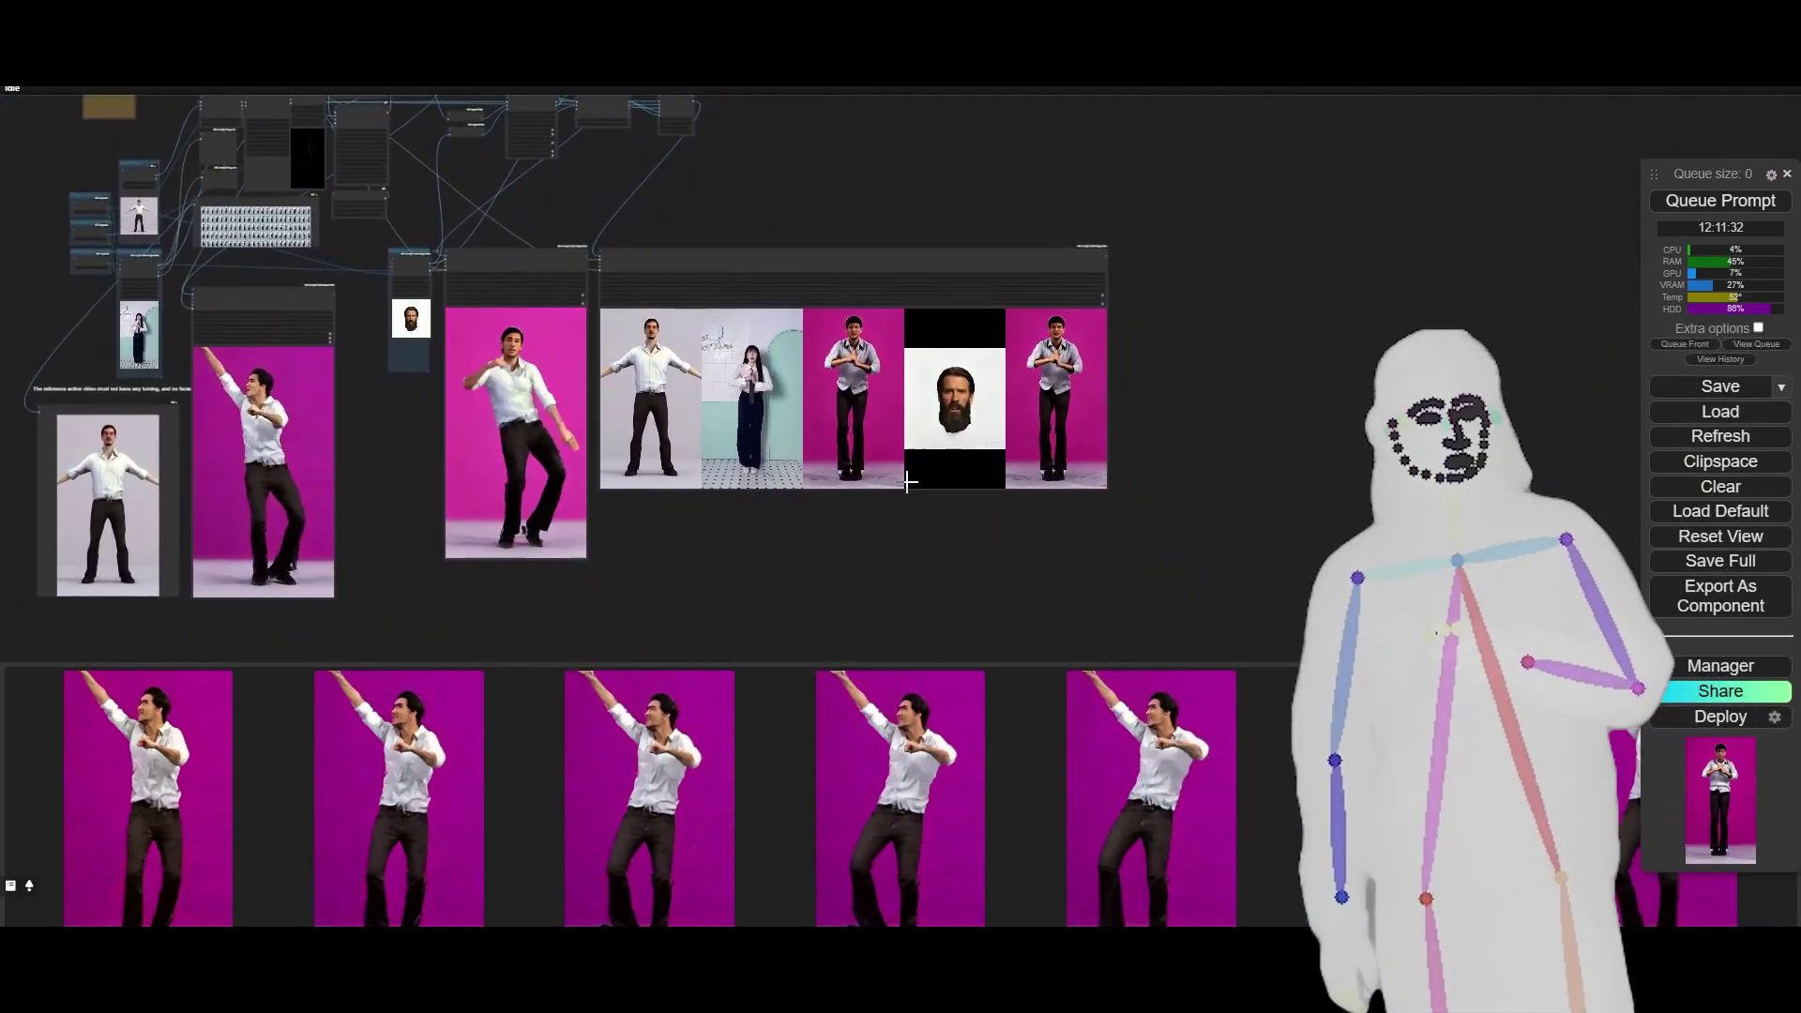
scroll(882, 507, up, 8)
drag(823, 526, 818, 606)
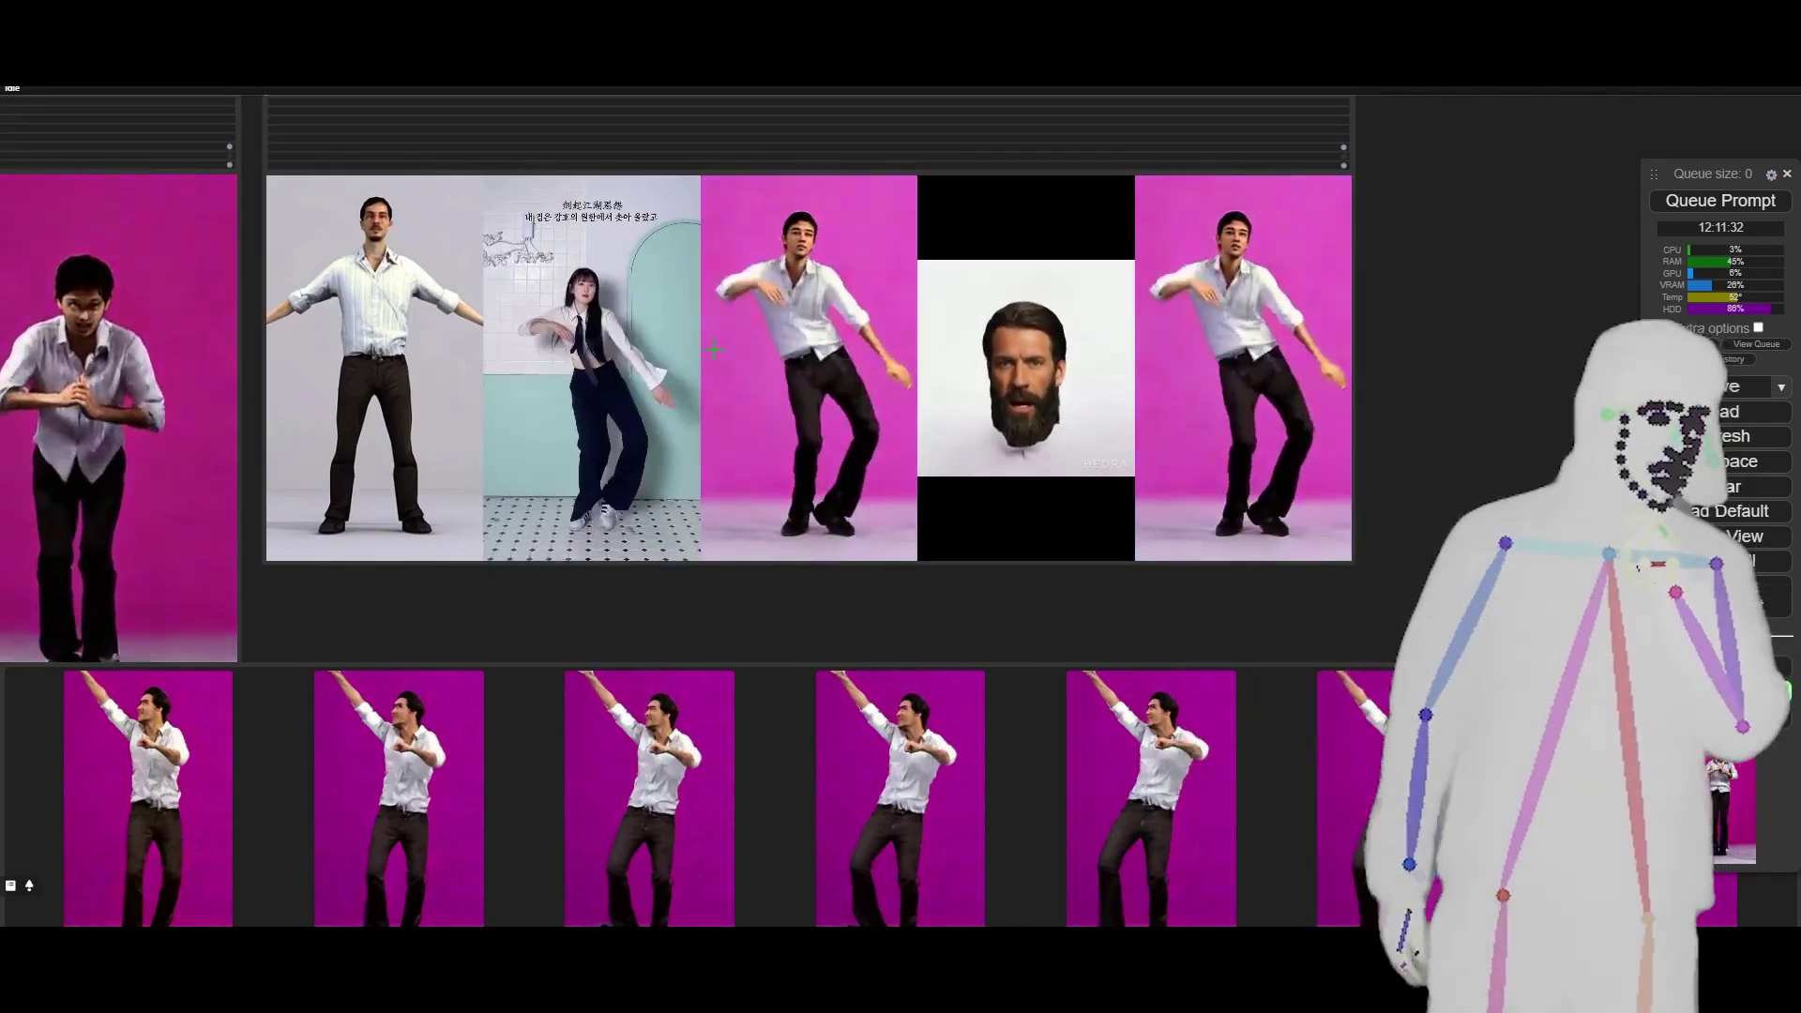
mouse_move(1460, 325)
mouse_down()
mouse_move(1444, 335)
mouse_move(1478, 347)
mouse_up()
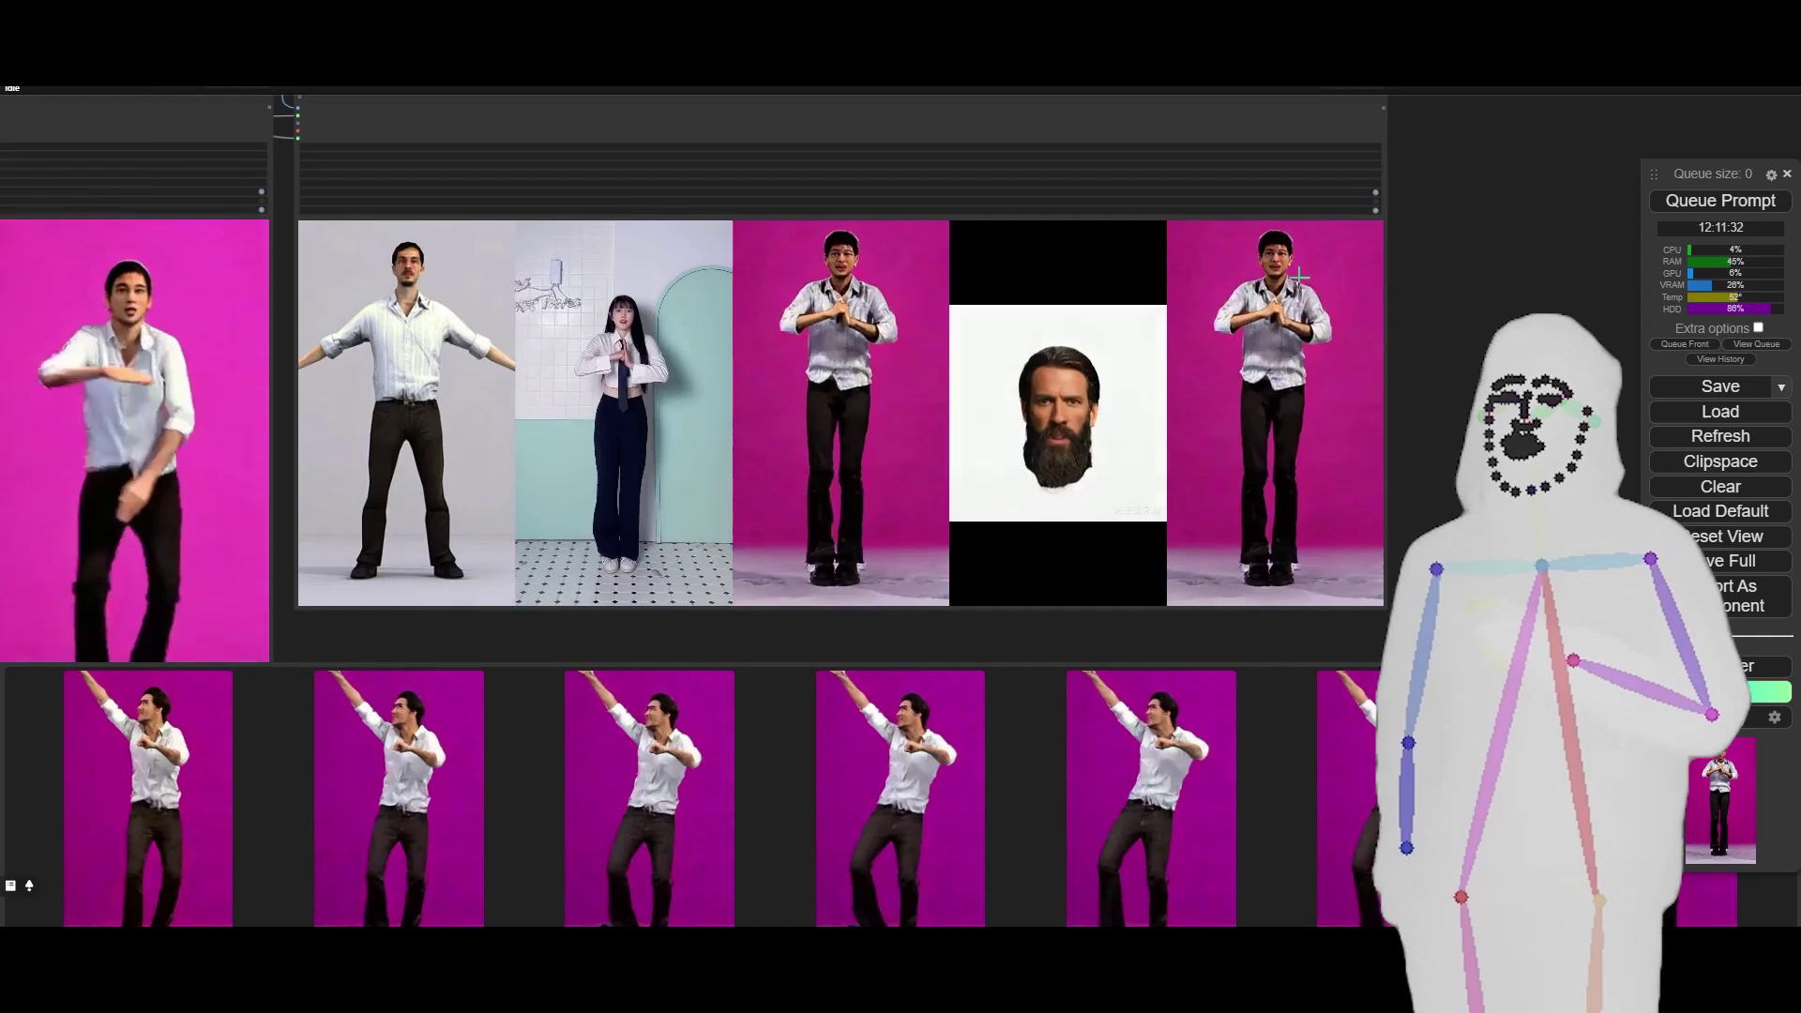
scroll(1439, 257, up, 10)
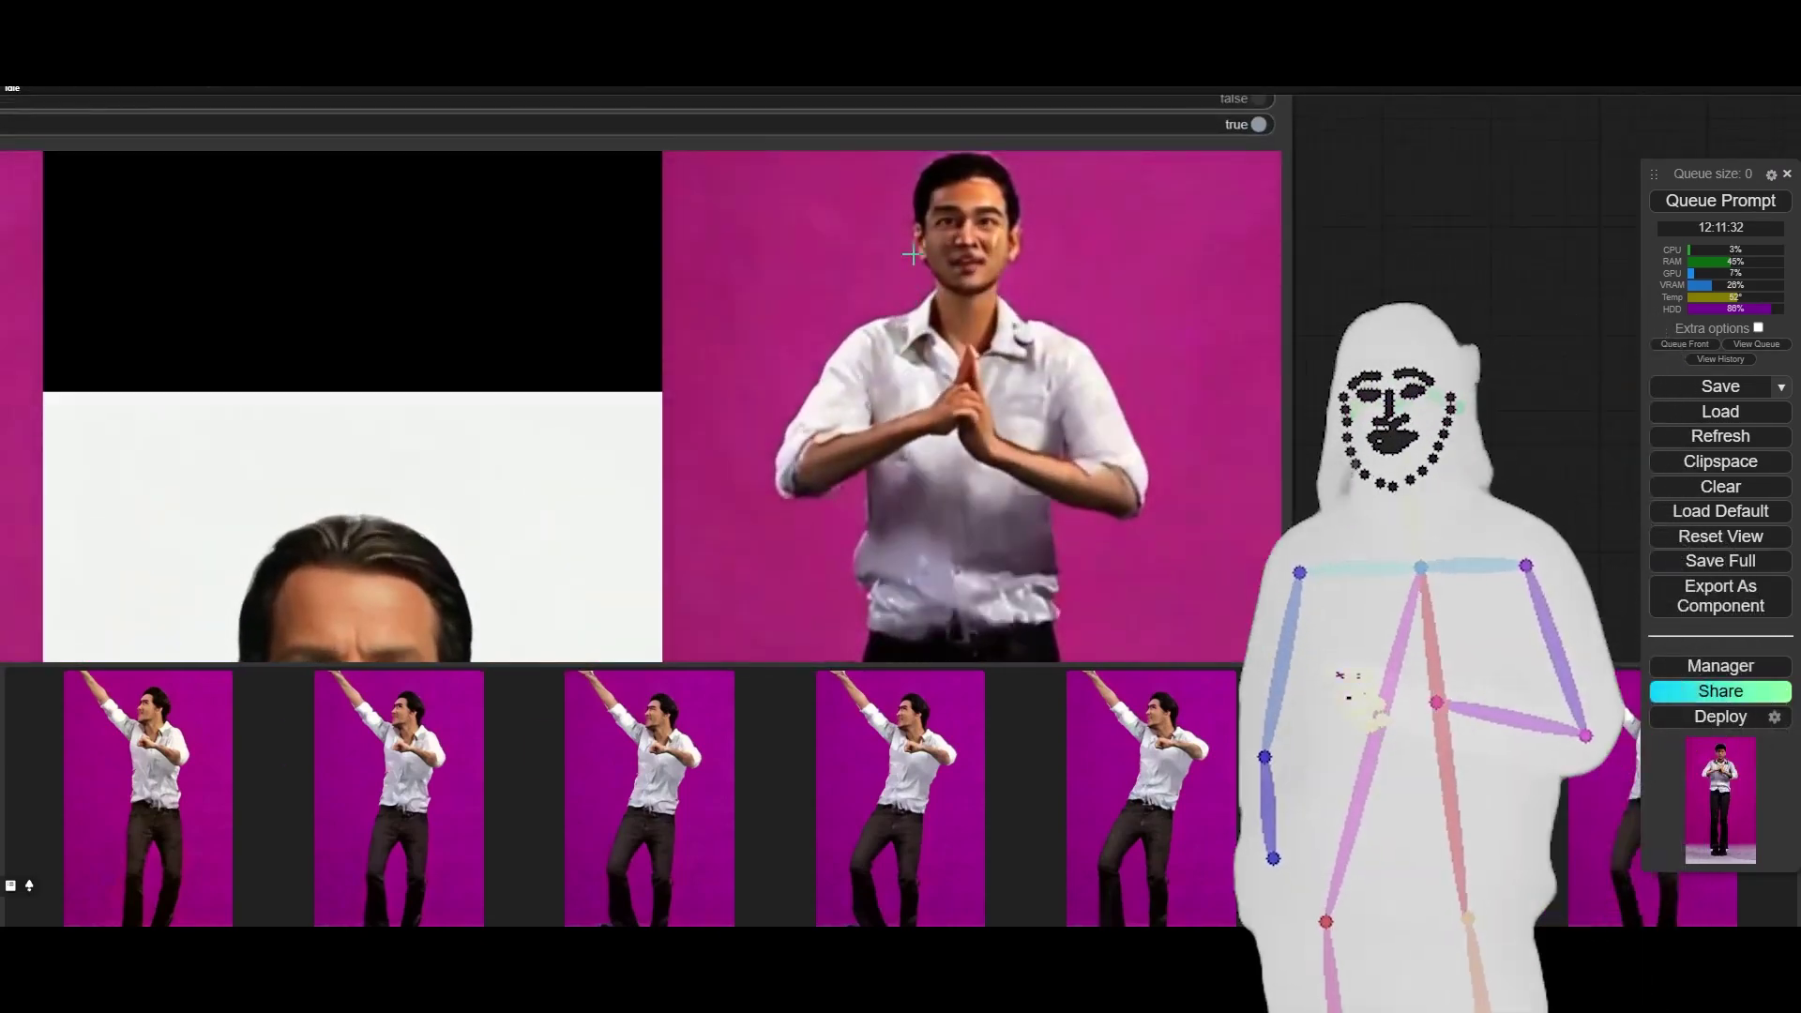
scroll(1398, 286, down, 10)
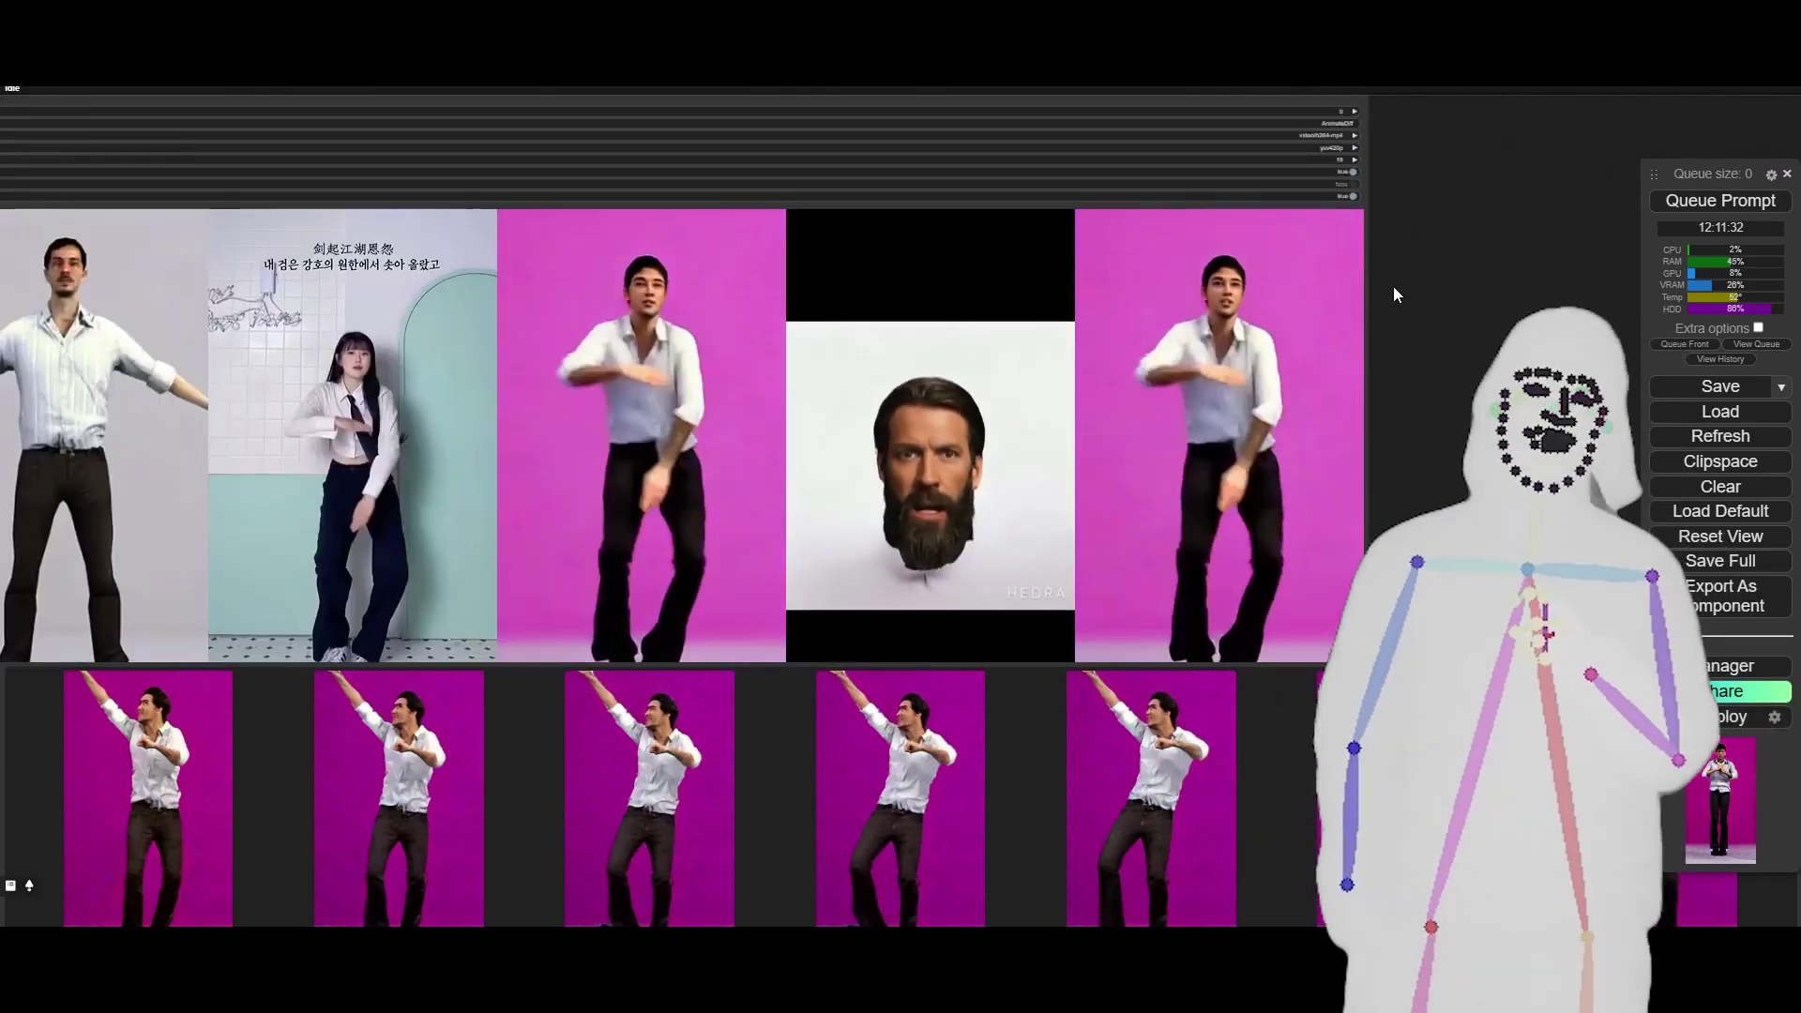
scroll(1482, 284, down, 5)
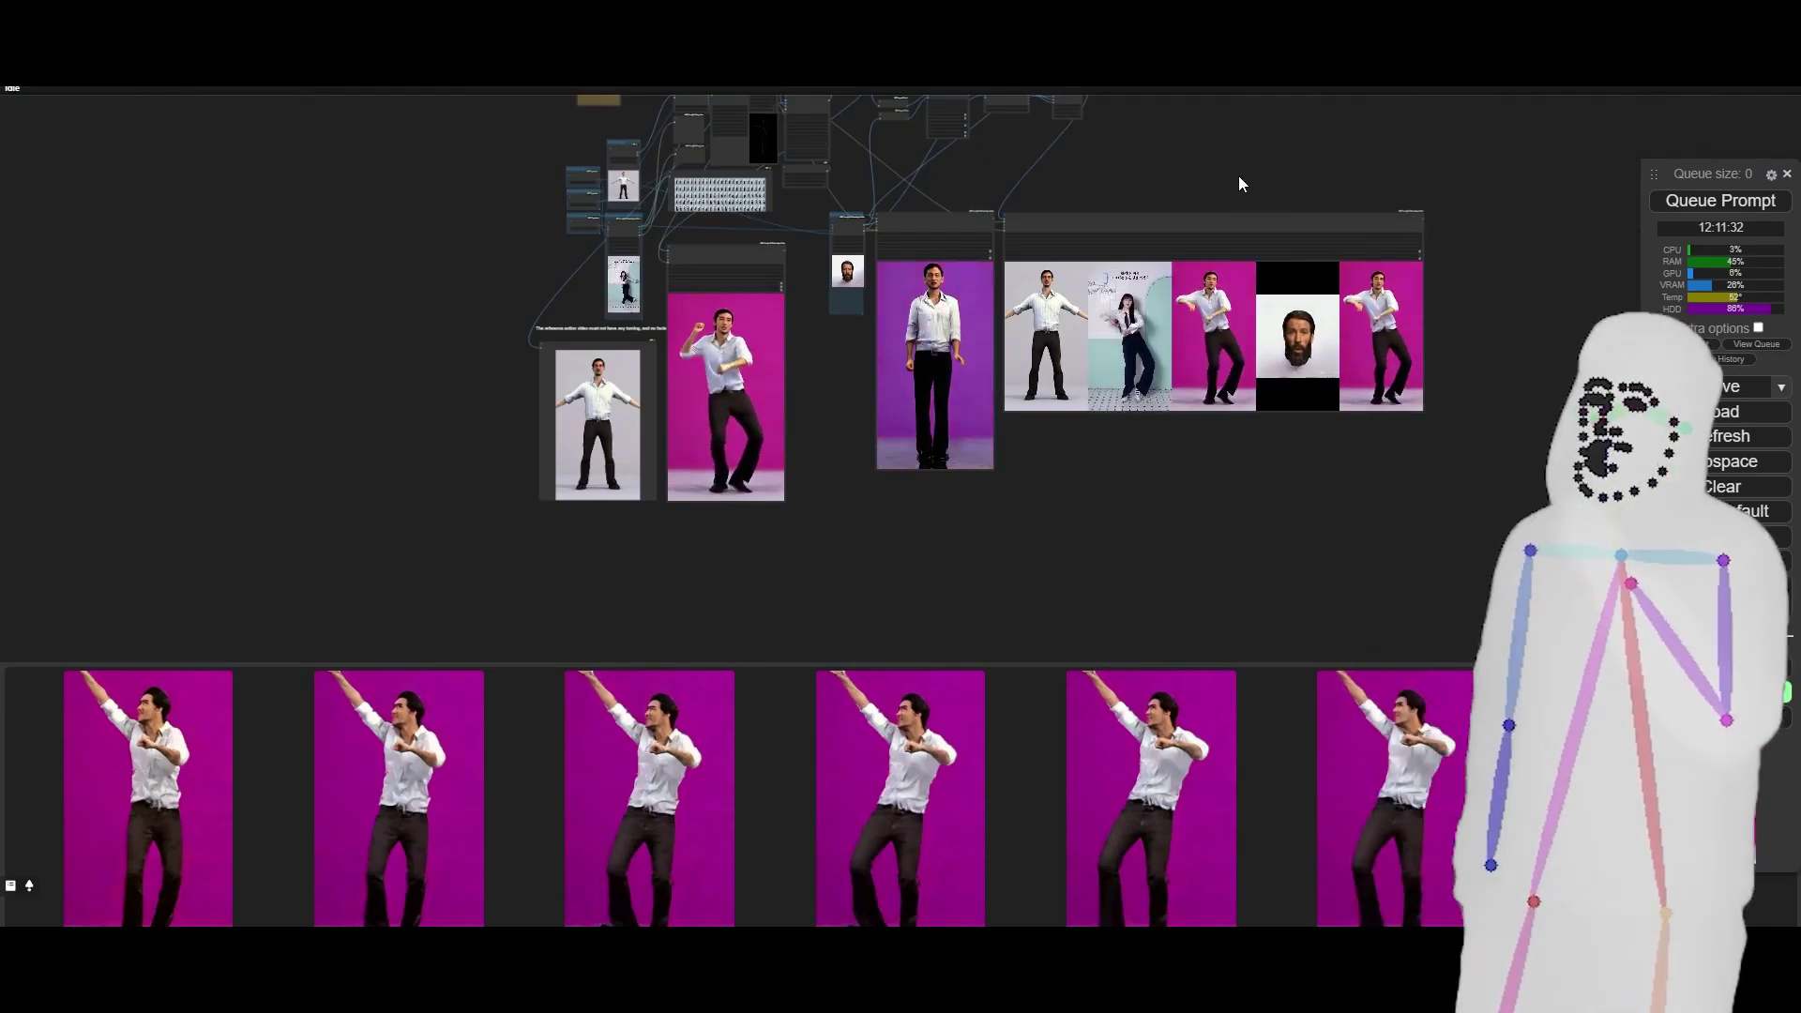
Review the Mimic-LivePortrait workflow's heading with its video memory and frame limit notes, and its overall node layout
drag(1238, 181, 1145, 302)
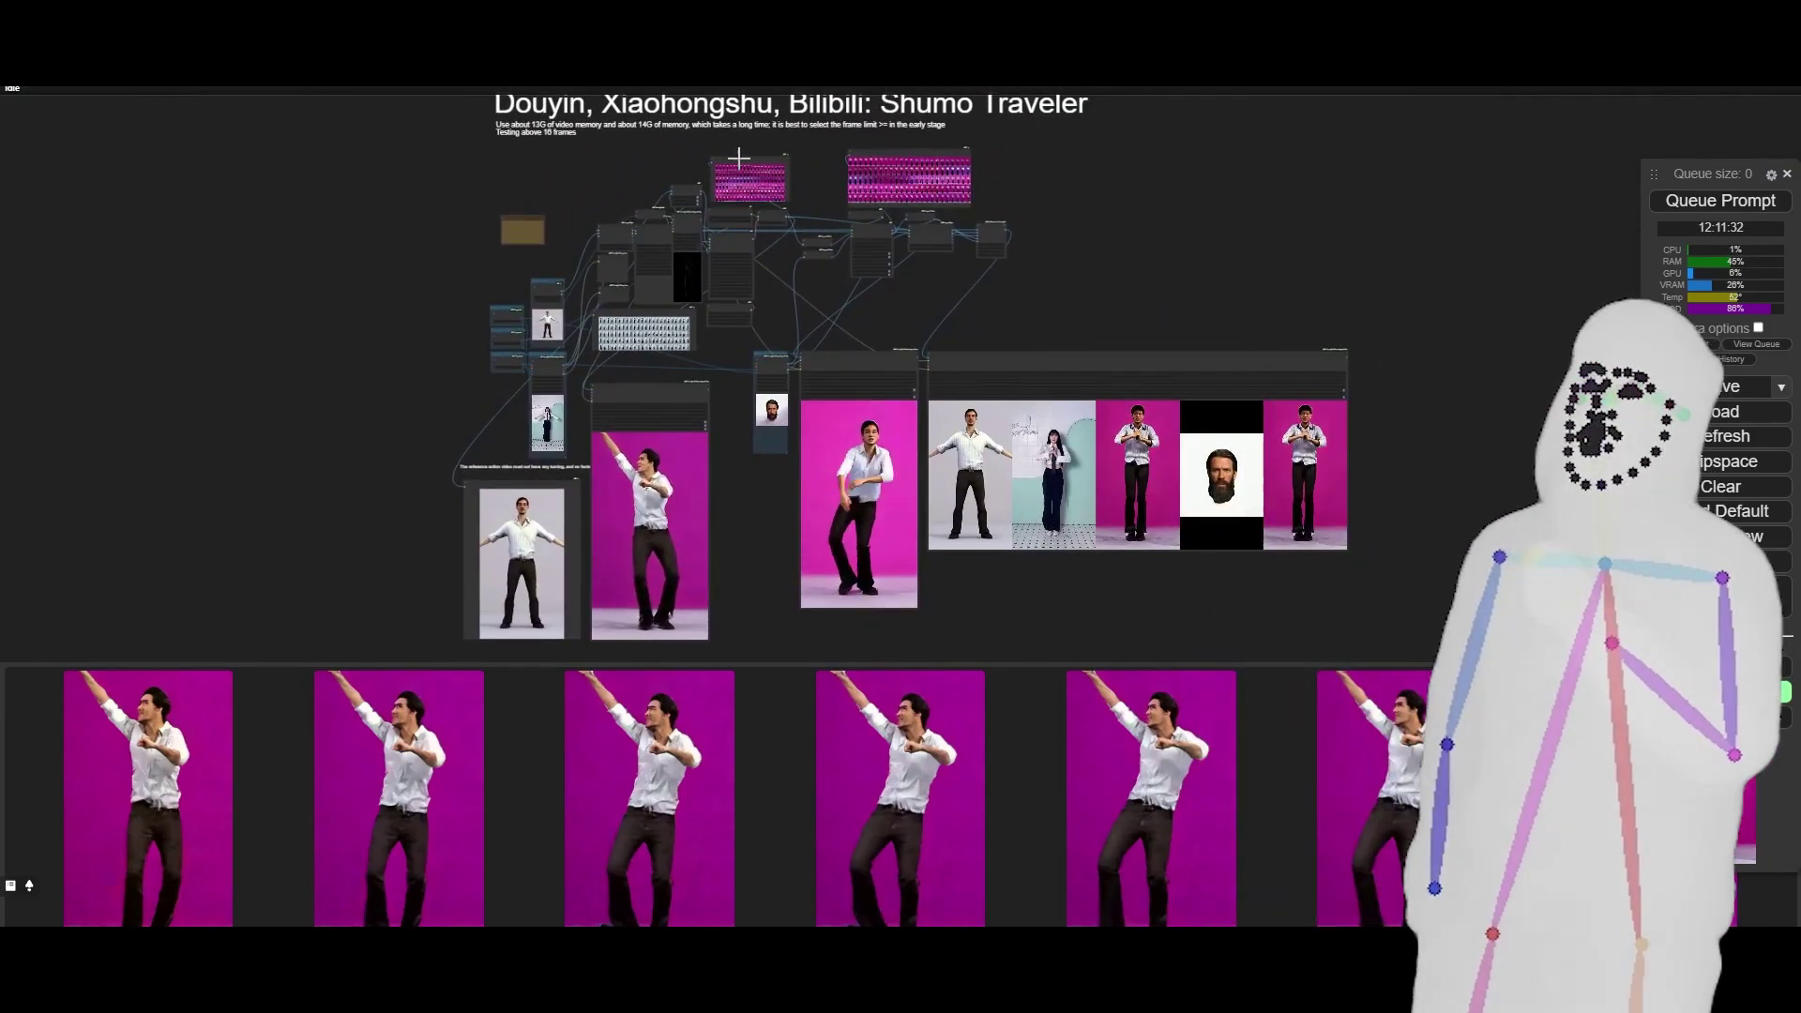
scroll(736, 206, up, 5)
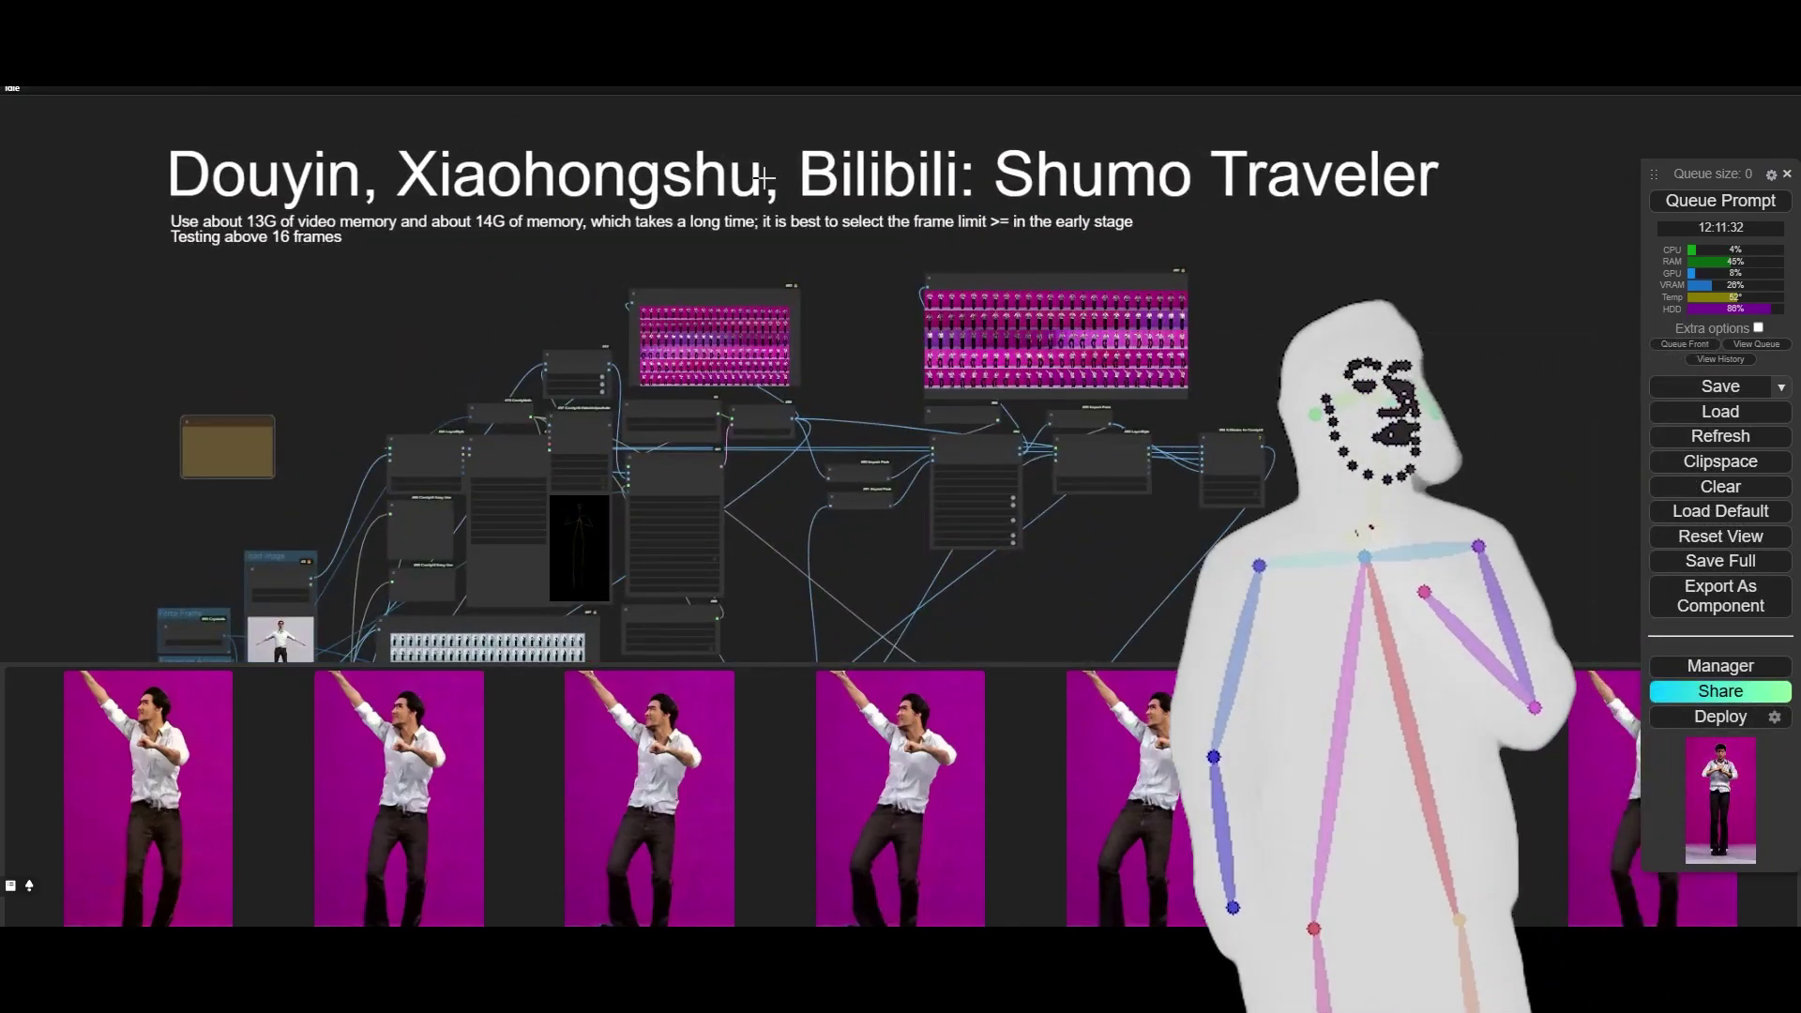
scroll(75, 175, down, 8)
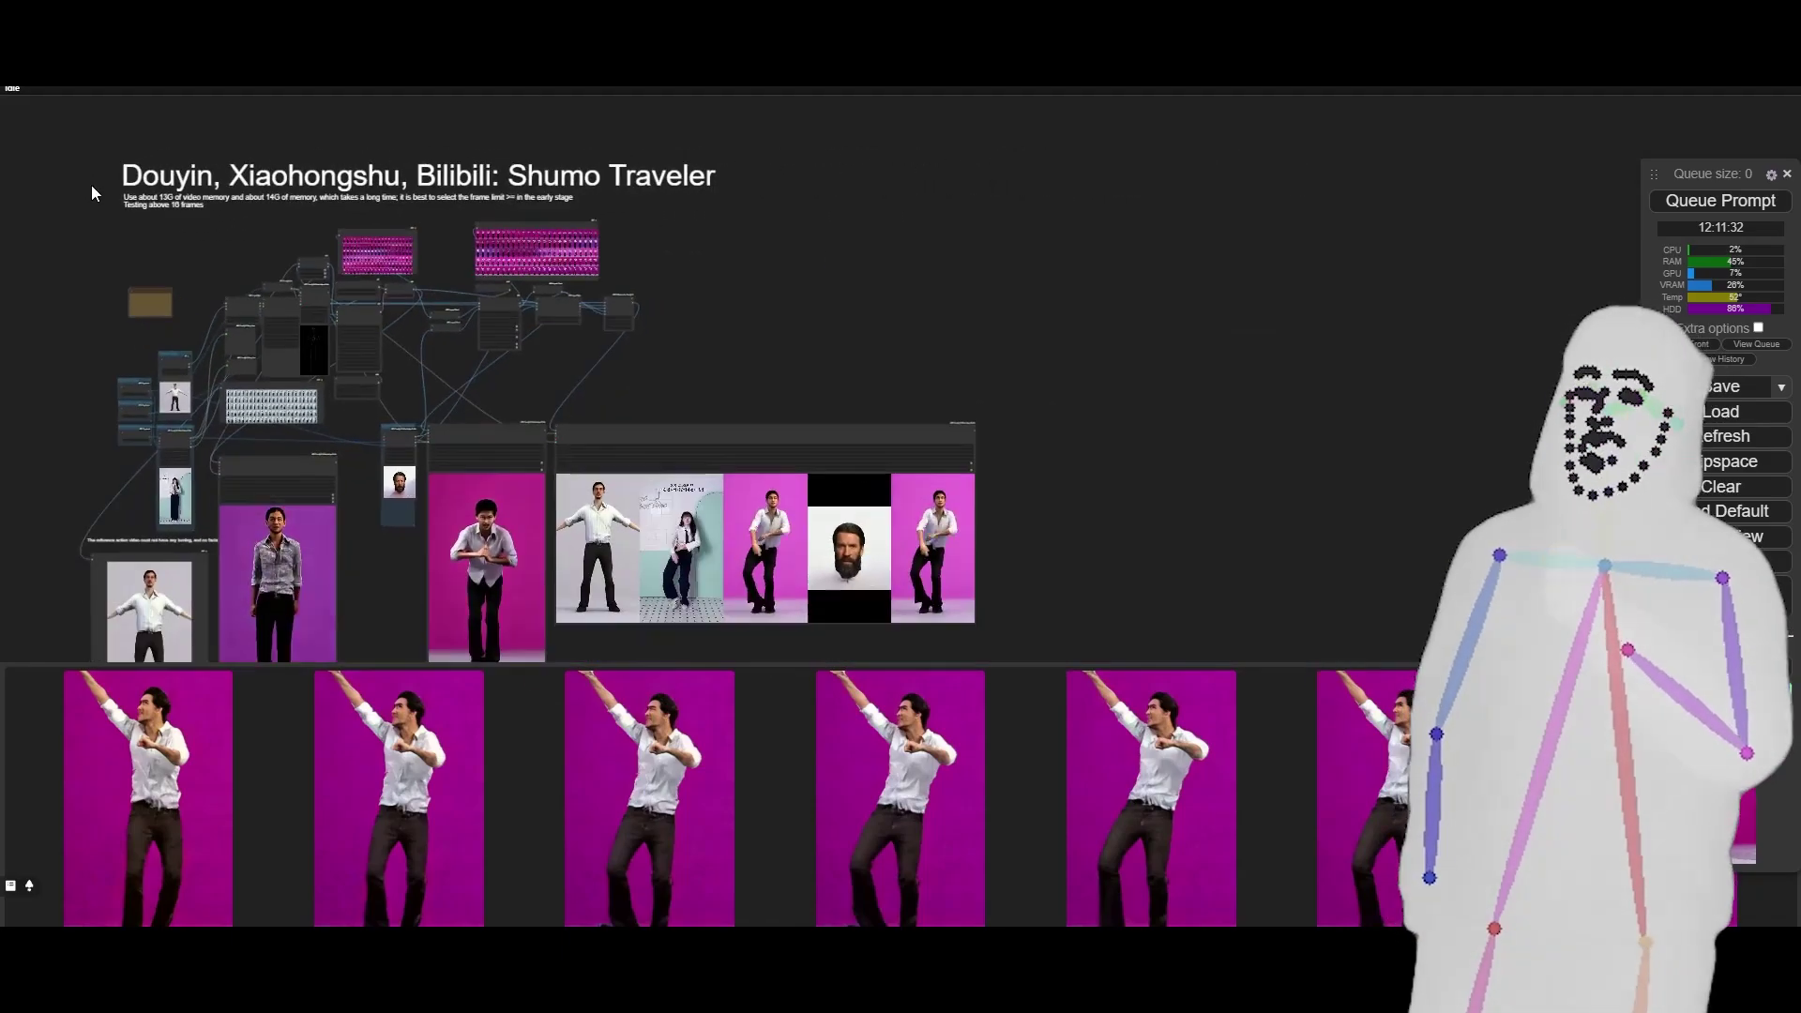
drag(750, 347, 847, 310)
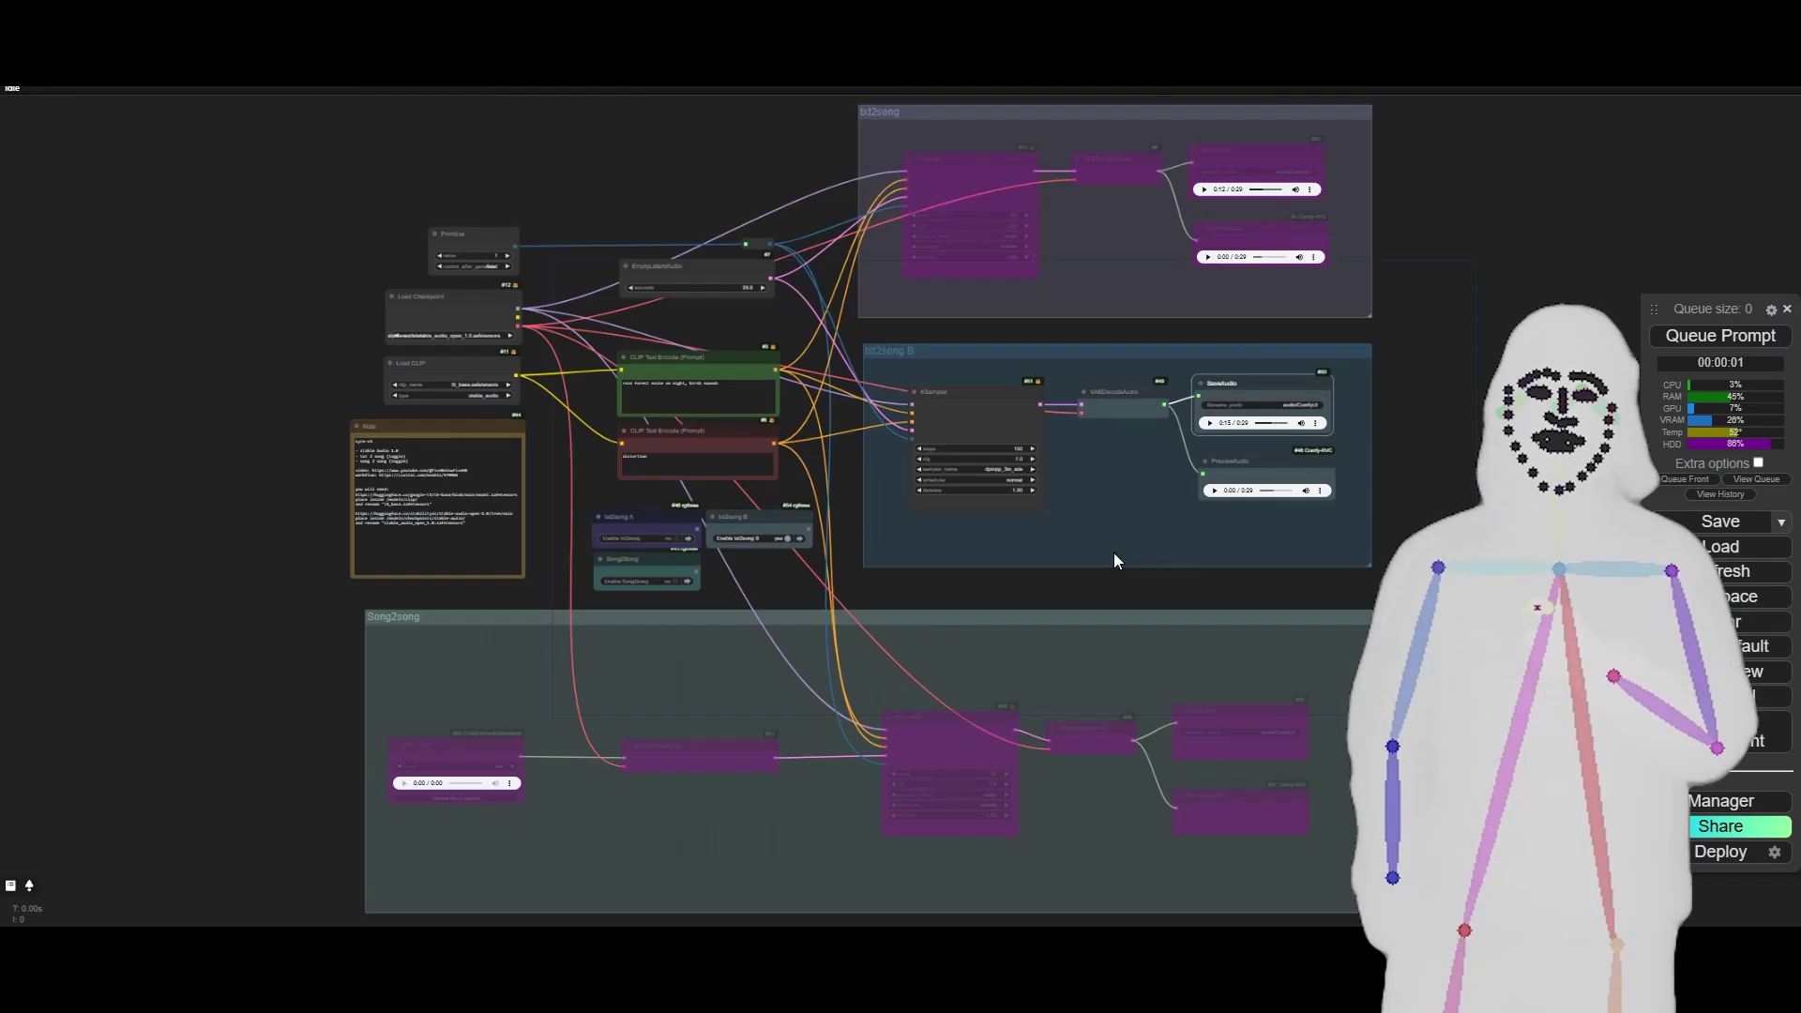
In the Lyra audio workflow, move the Song2song group slightly so its edge lines up with the txt2song groups above
drag(513, 702, 543, 555)
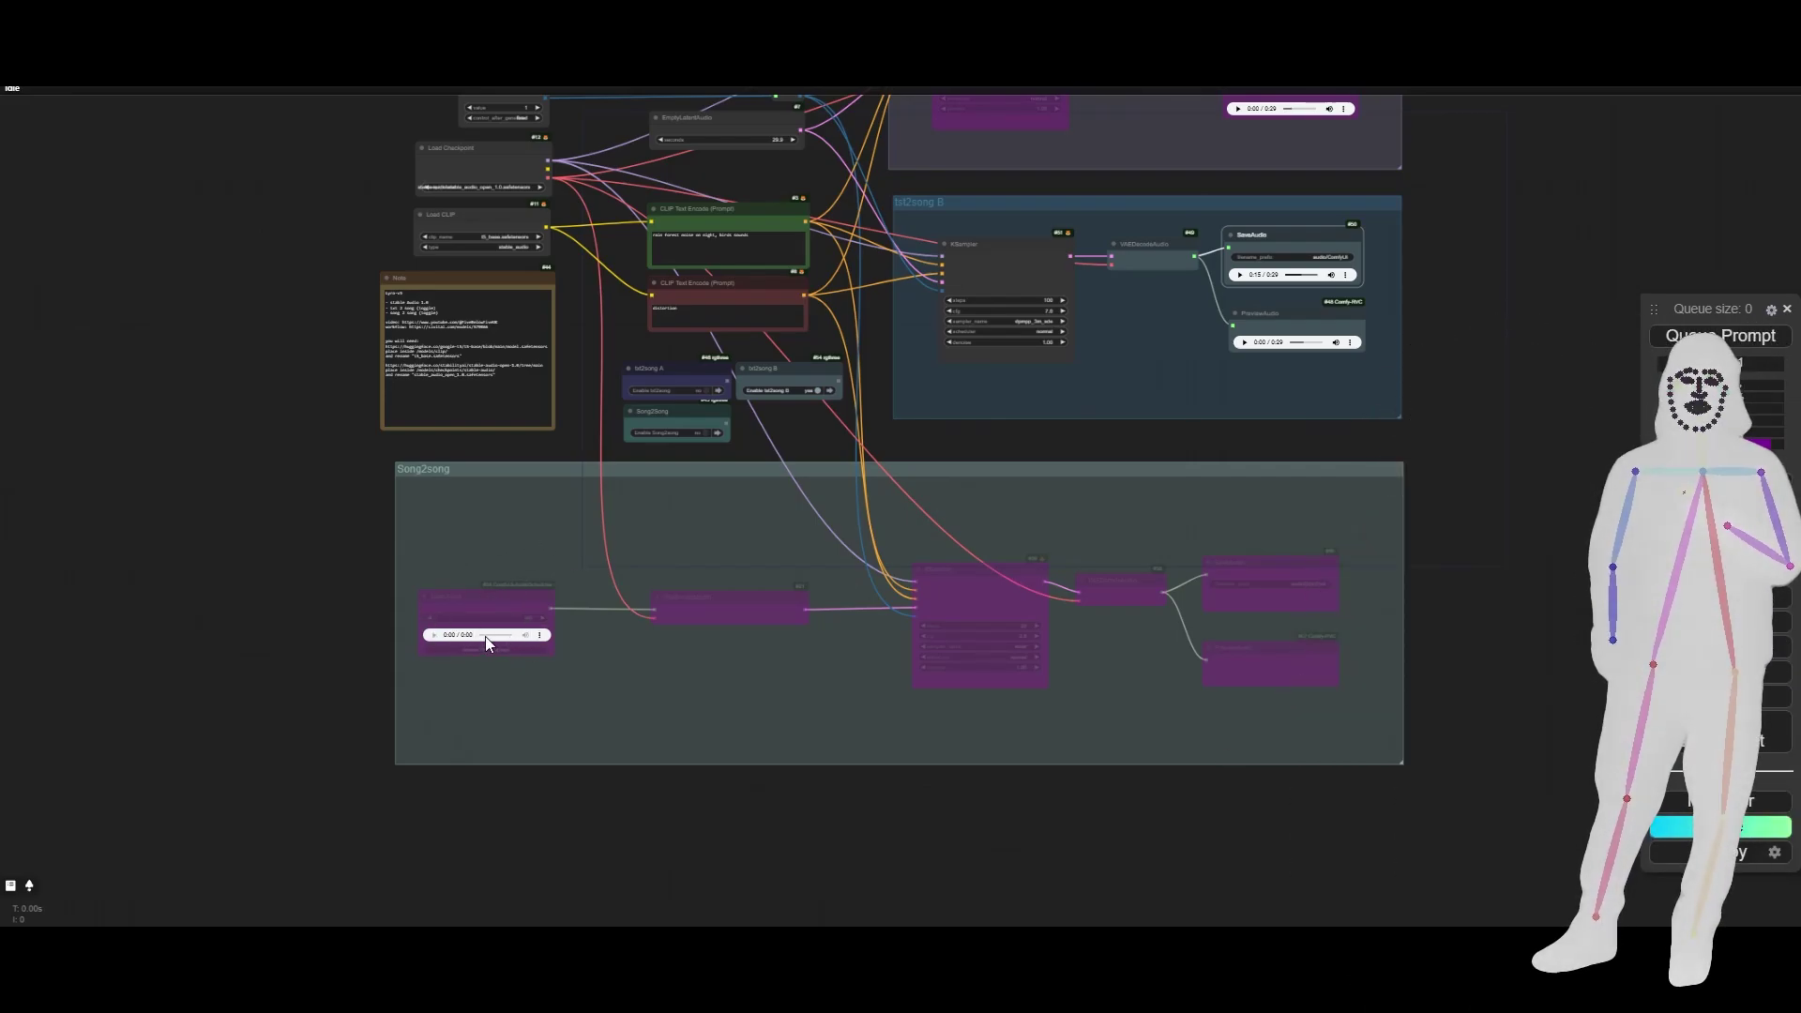
scroll(486, 636, down, 2)
scroll(975, 471, down, 4)
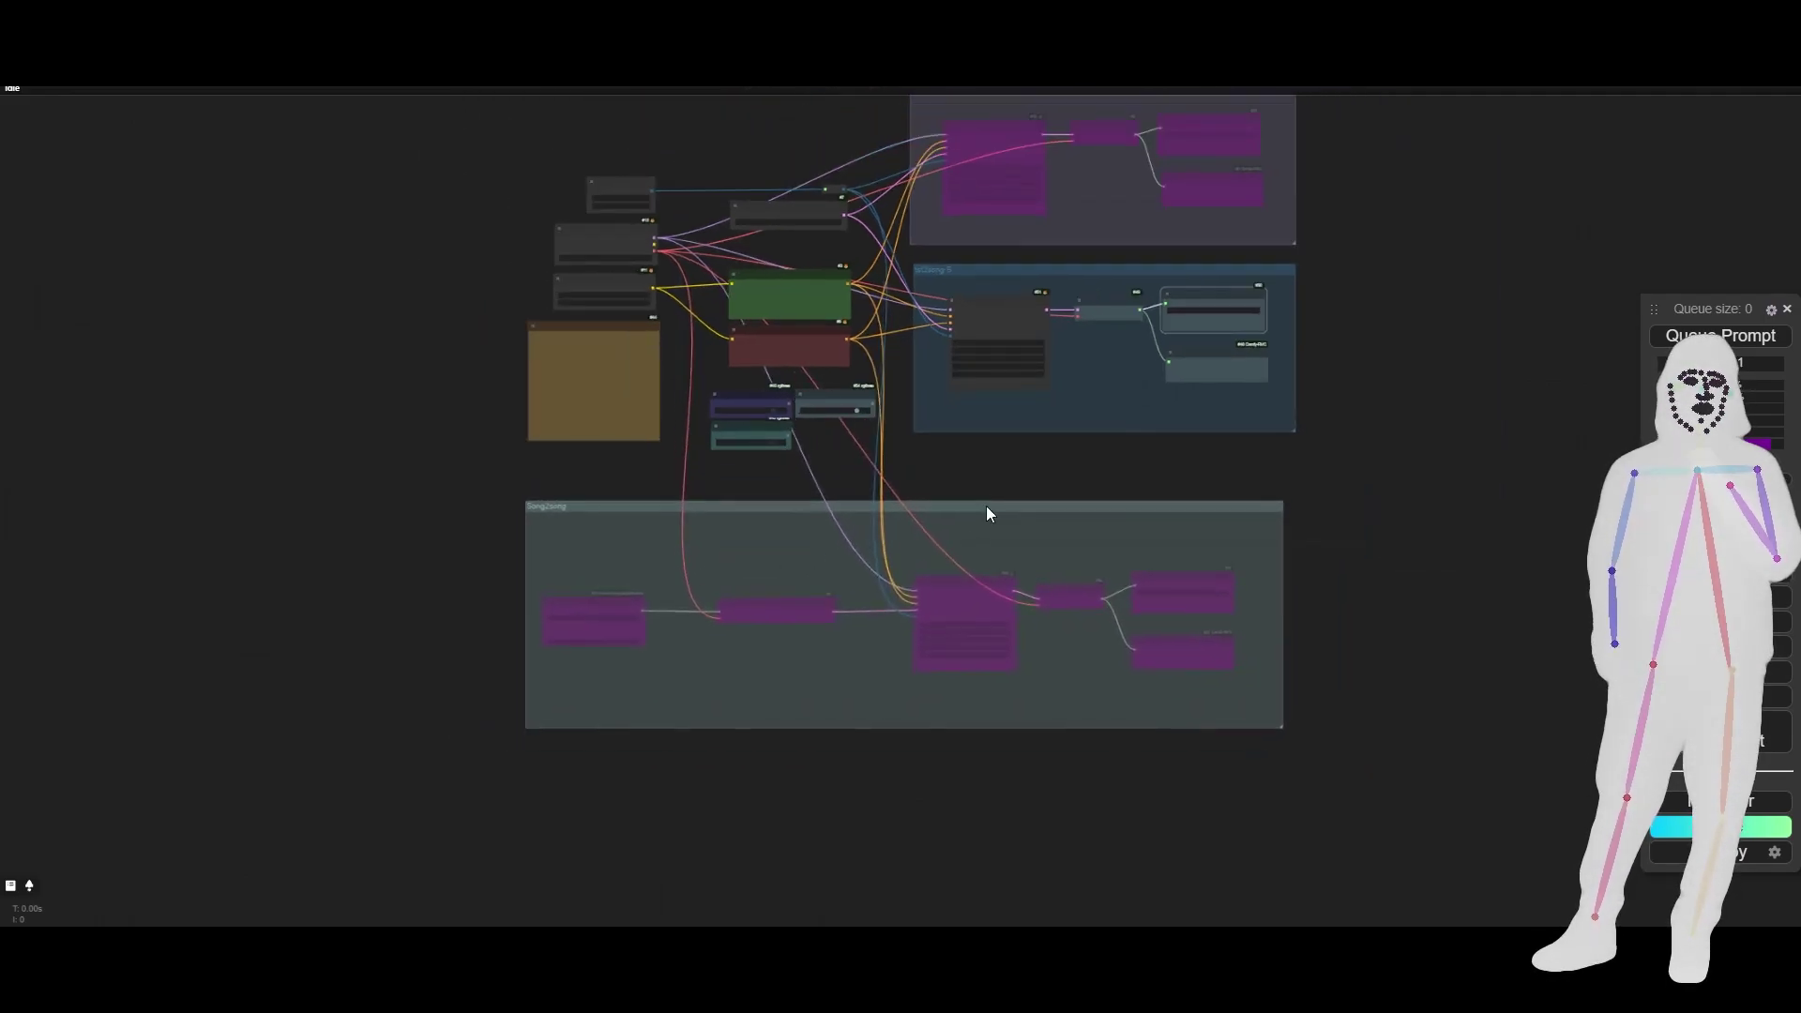
drag(987, 506, 997, 489)
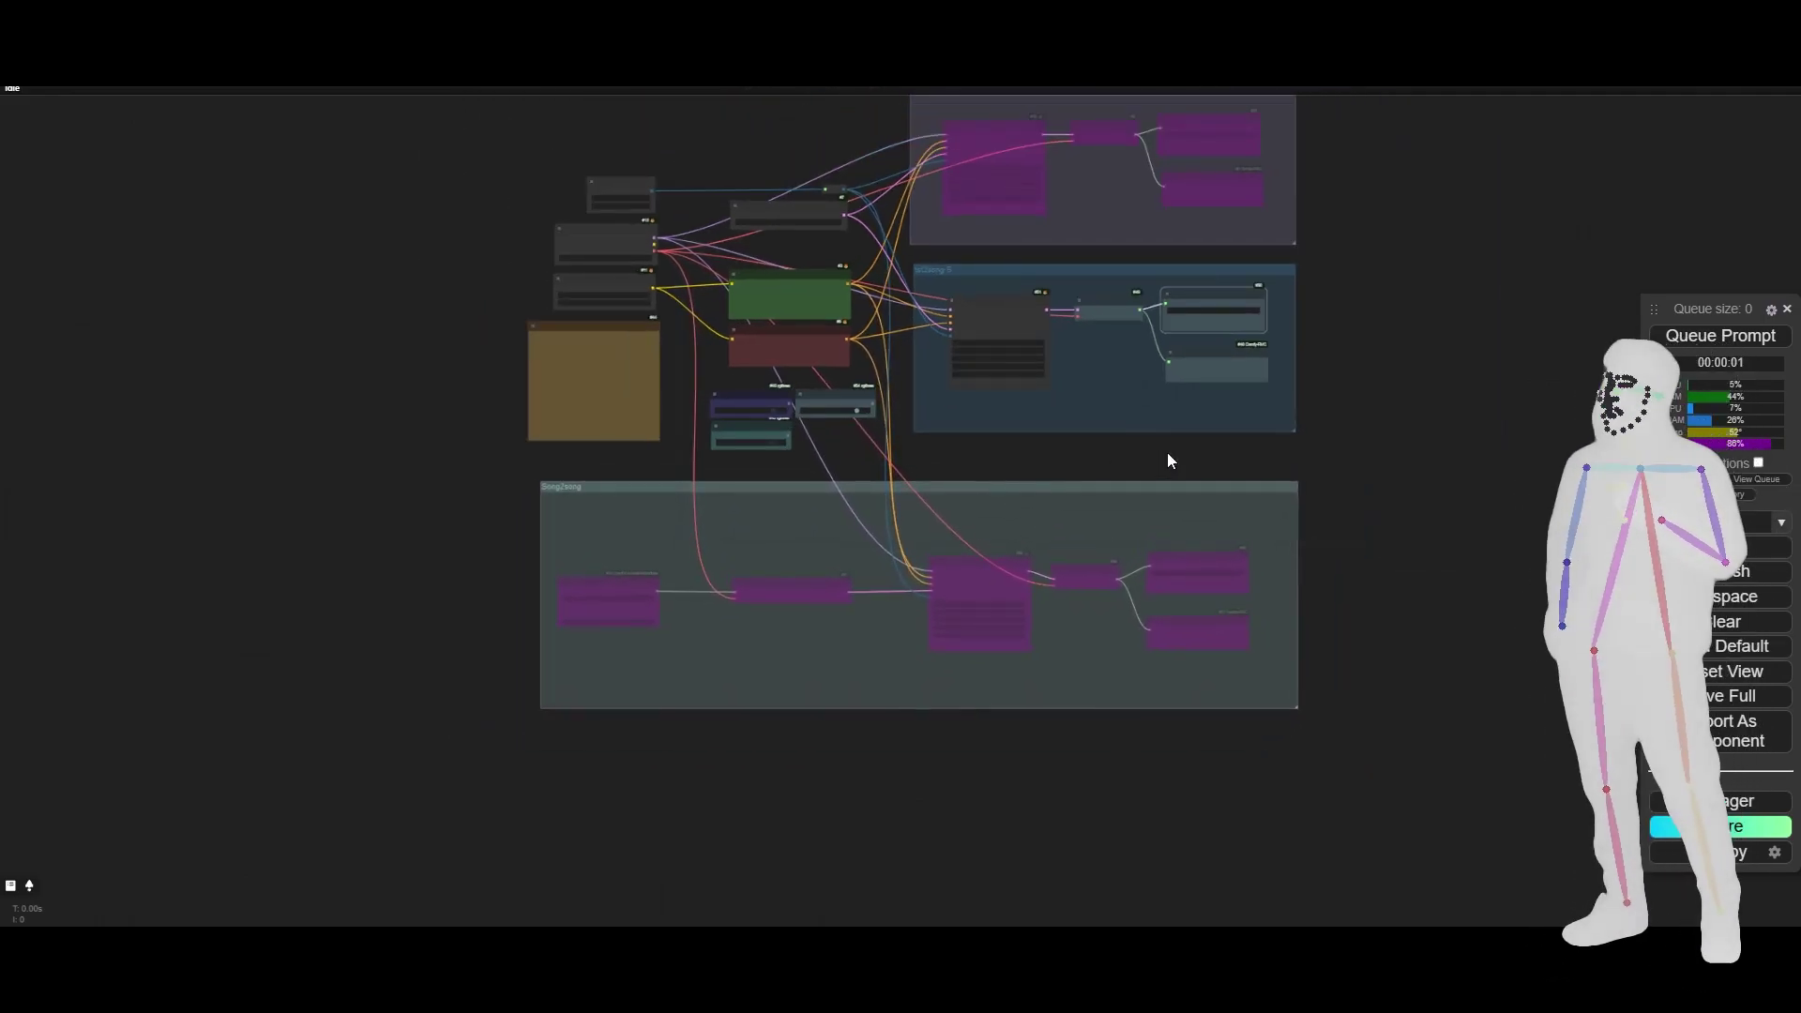
Review the Lyra audio workflow's loaders, prompts, group toggles and txt2song B sampler settings together with its overall layout
drag(1360, 414, 1260, 495)
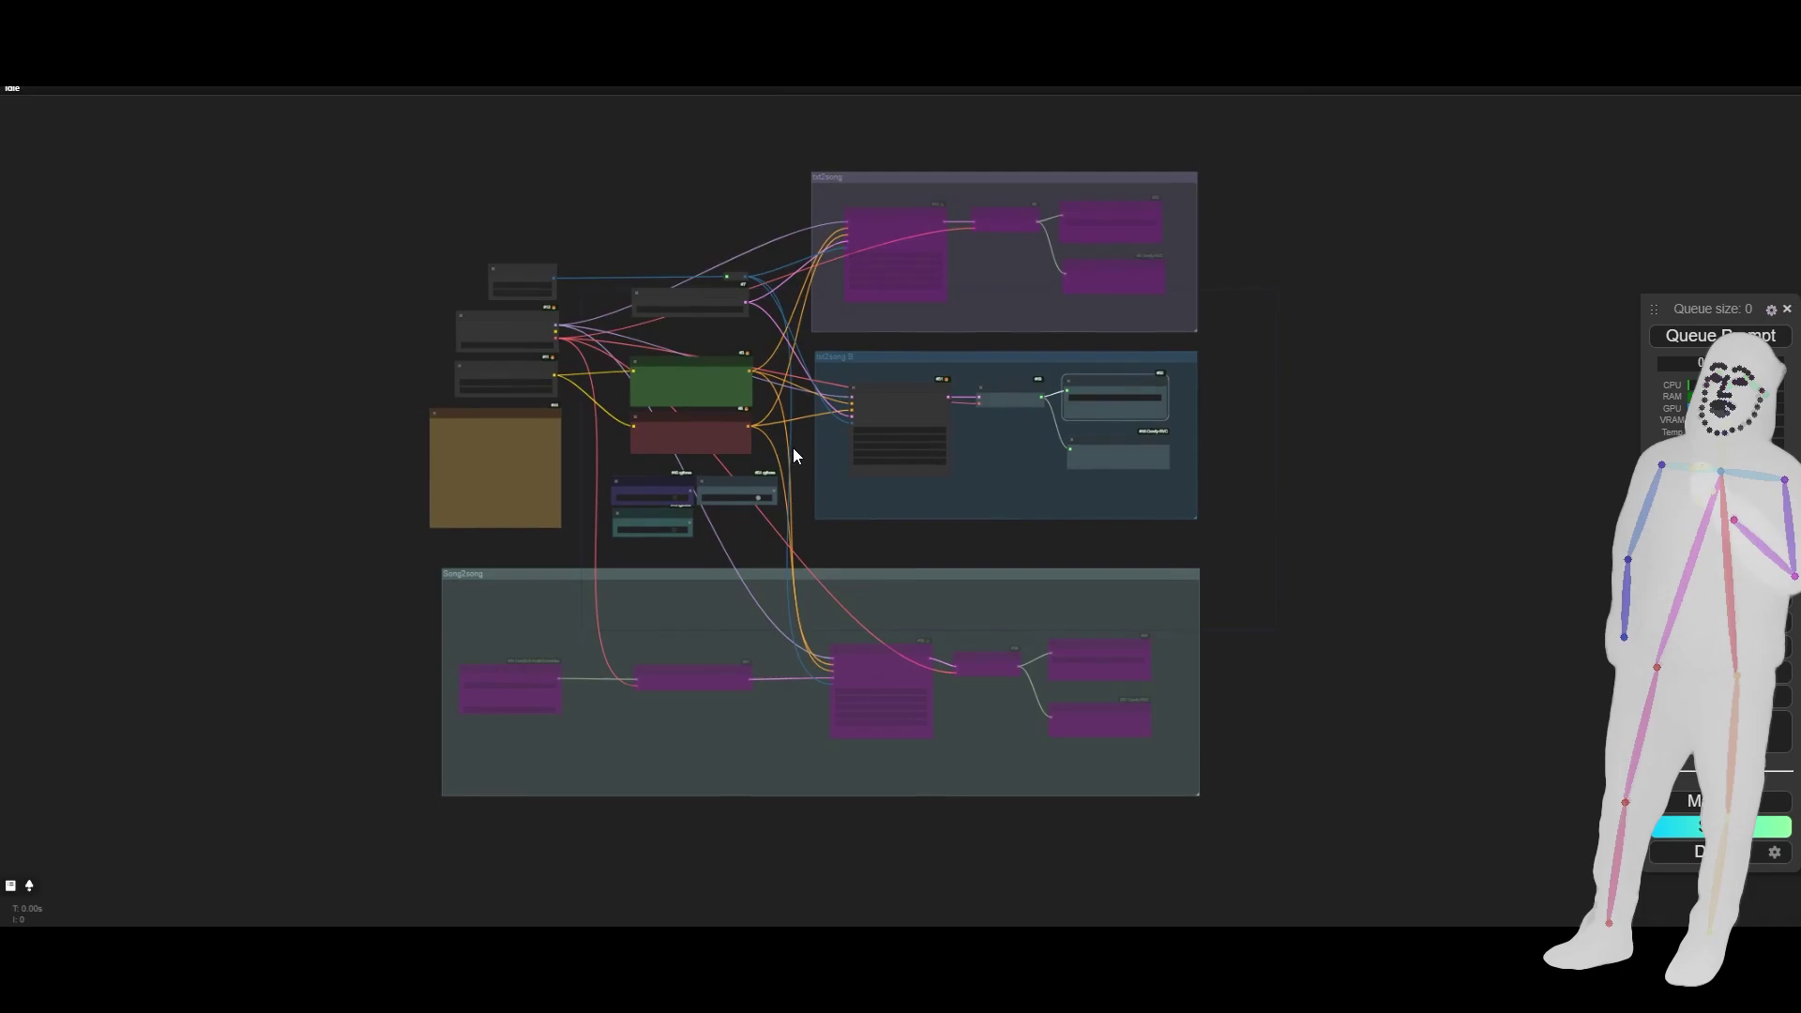
scroll(798, 442, up, 3)
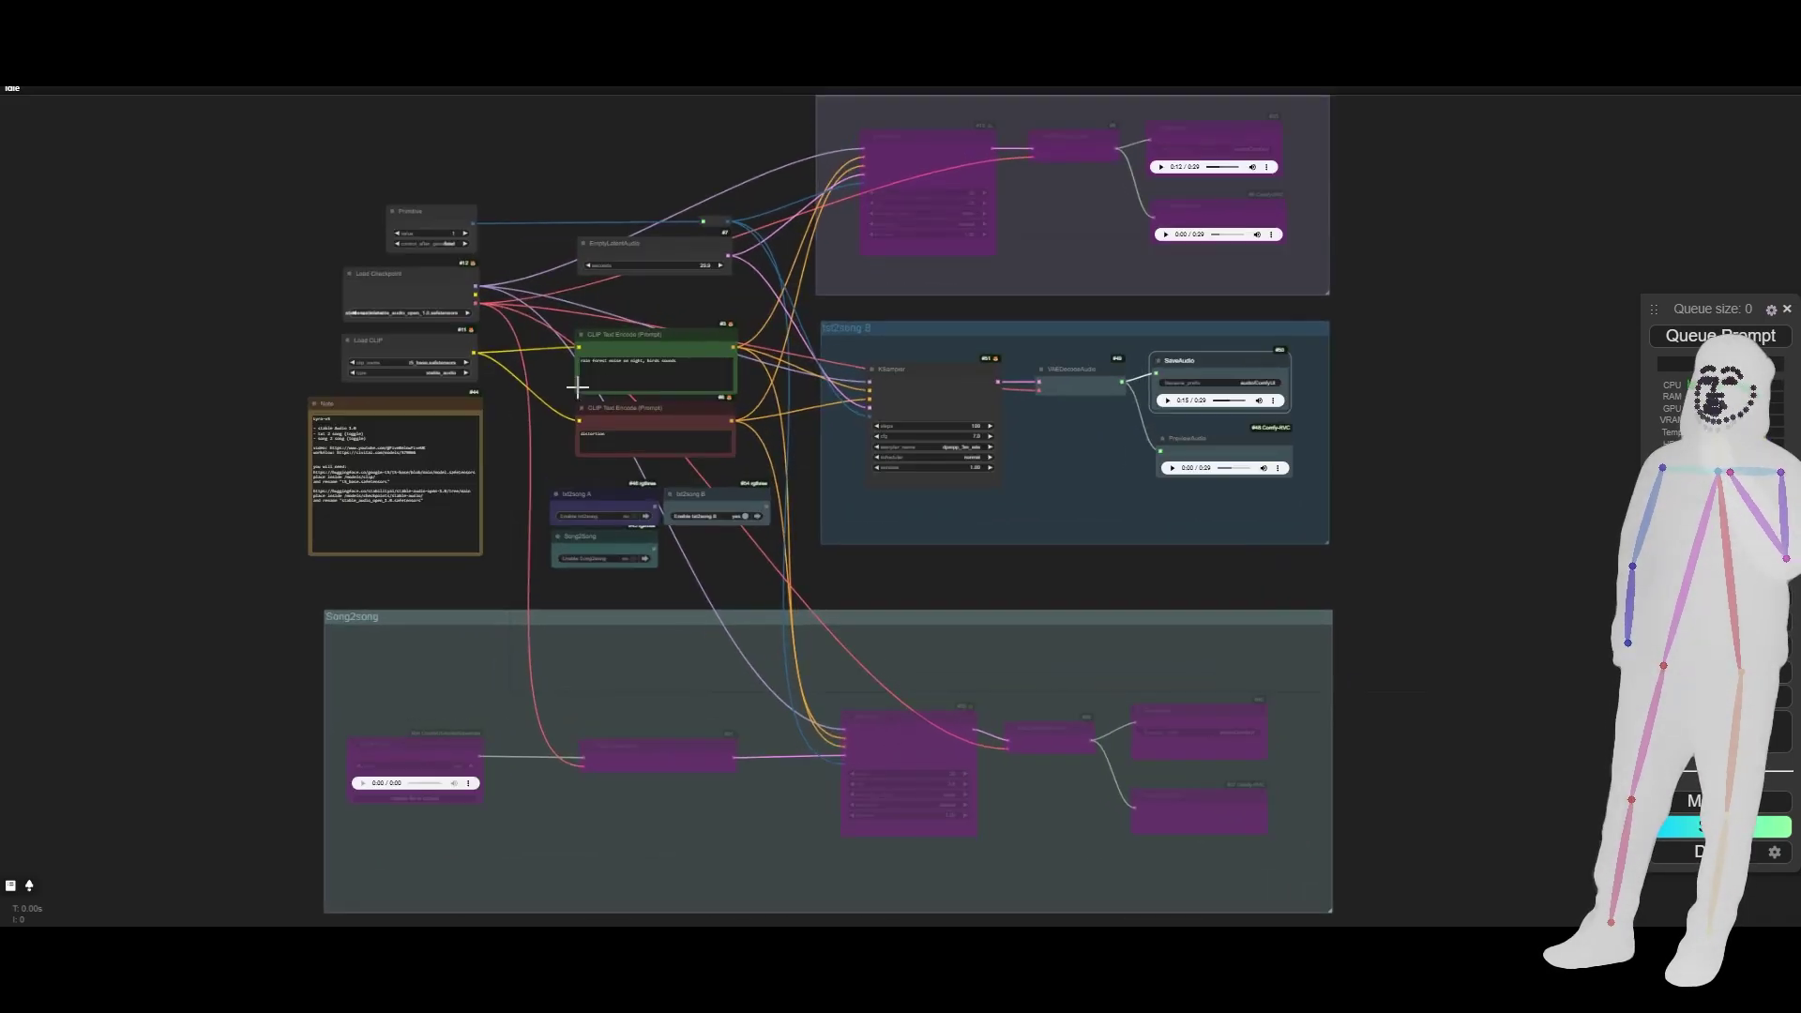
scroll(559, 363, up, 5)
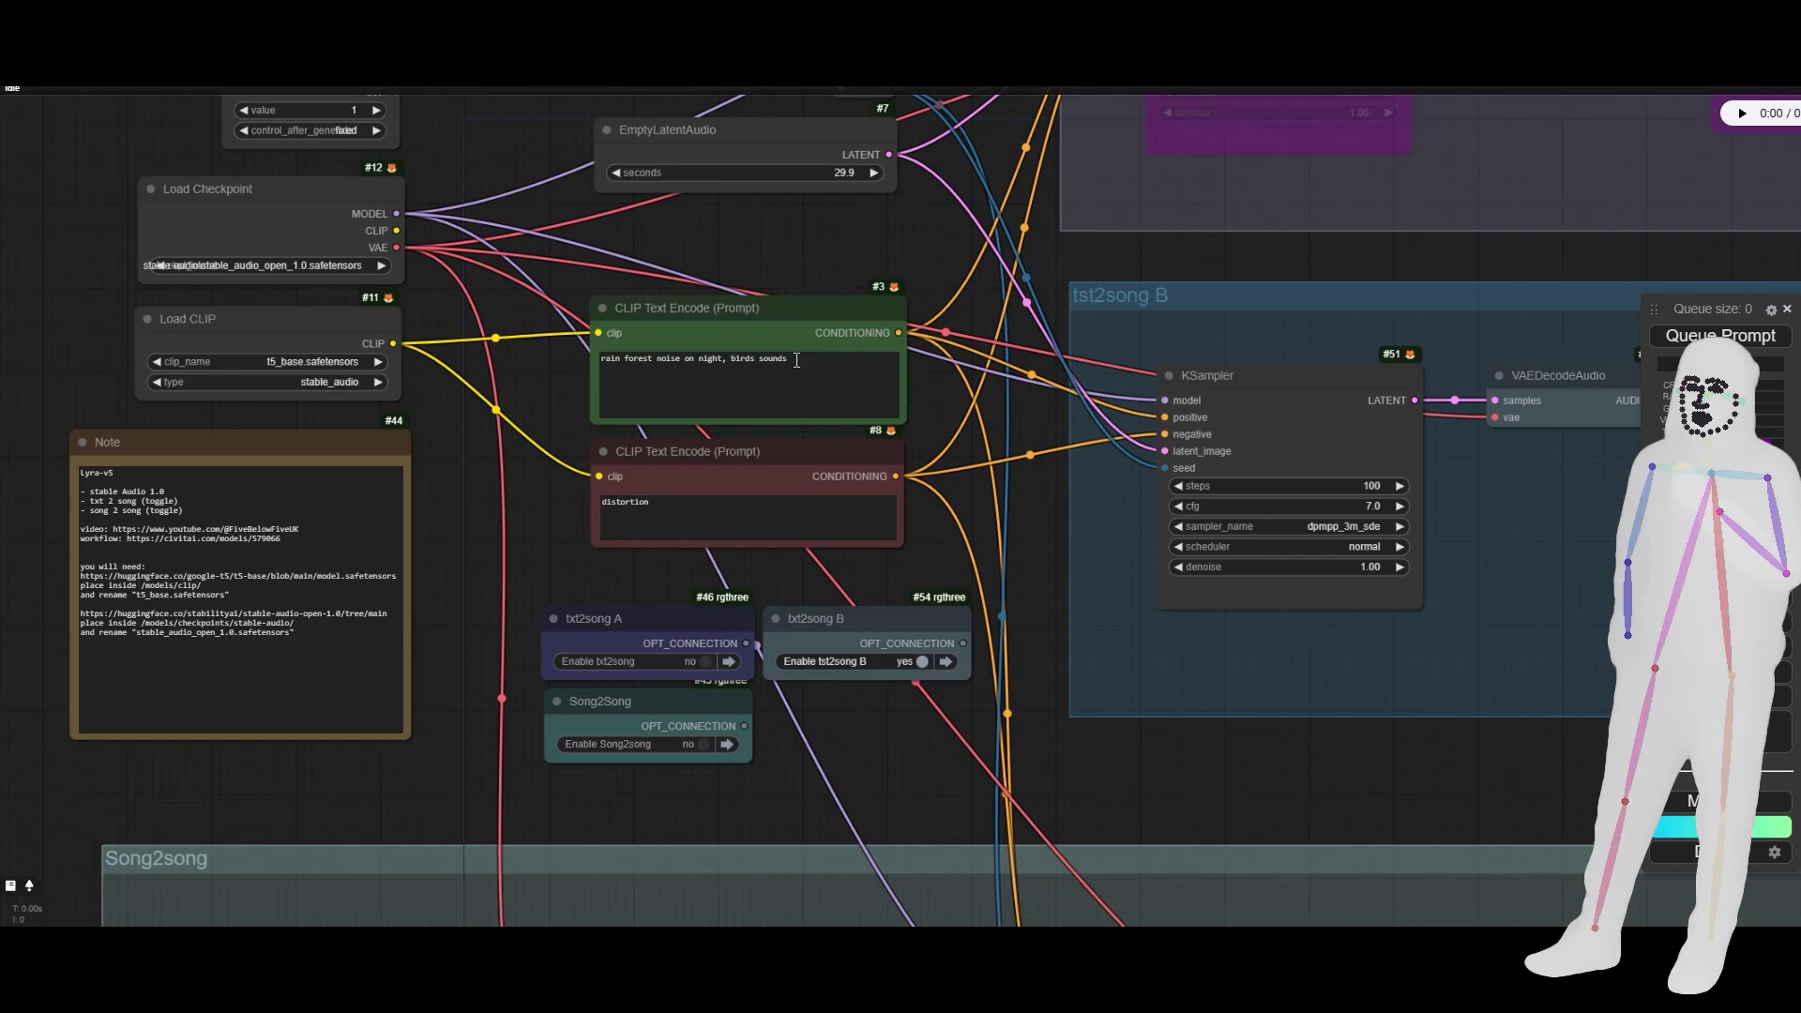
scroll(447, 559, down, 6)
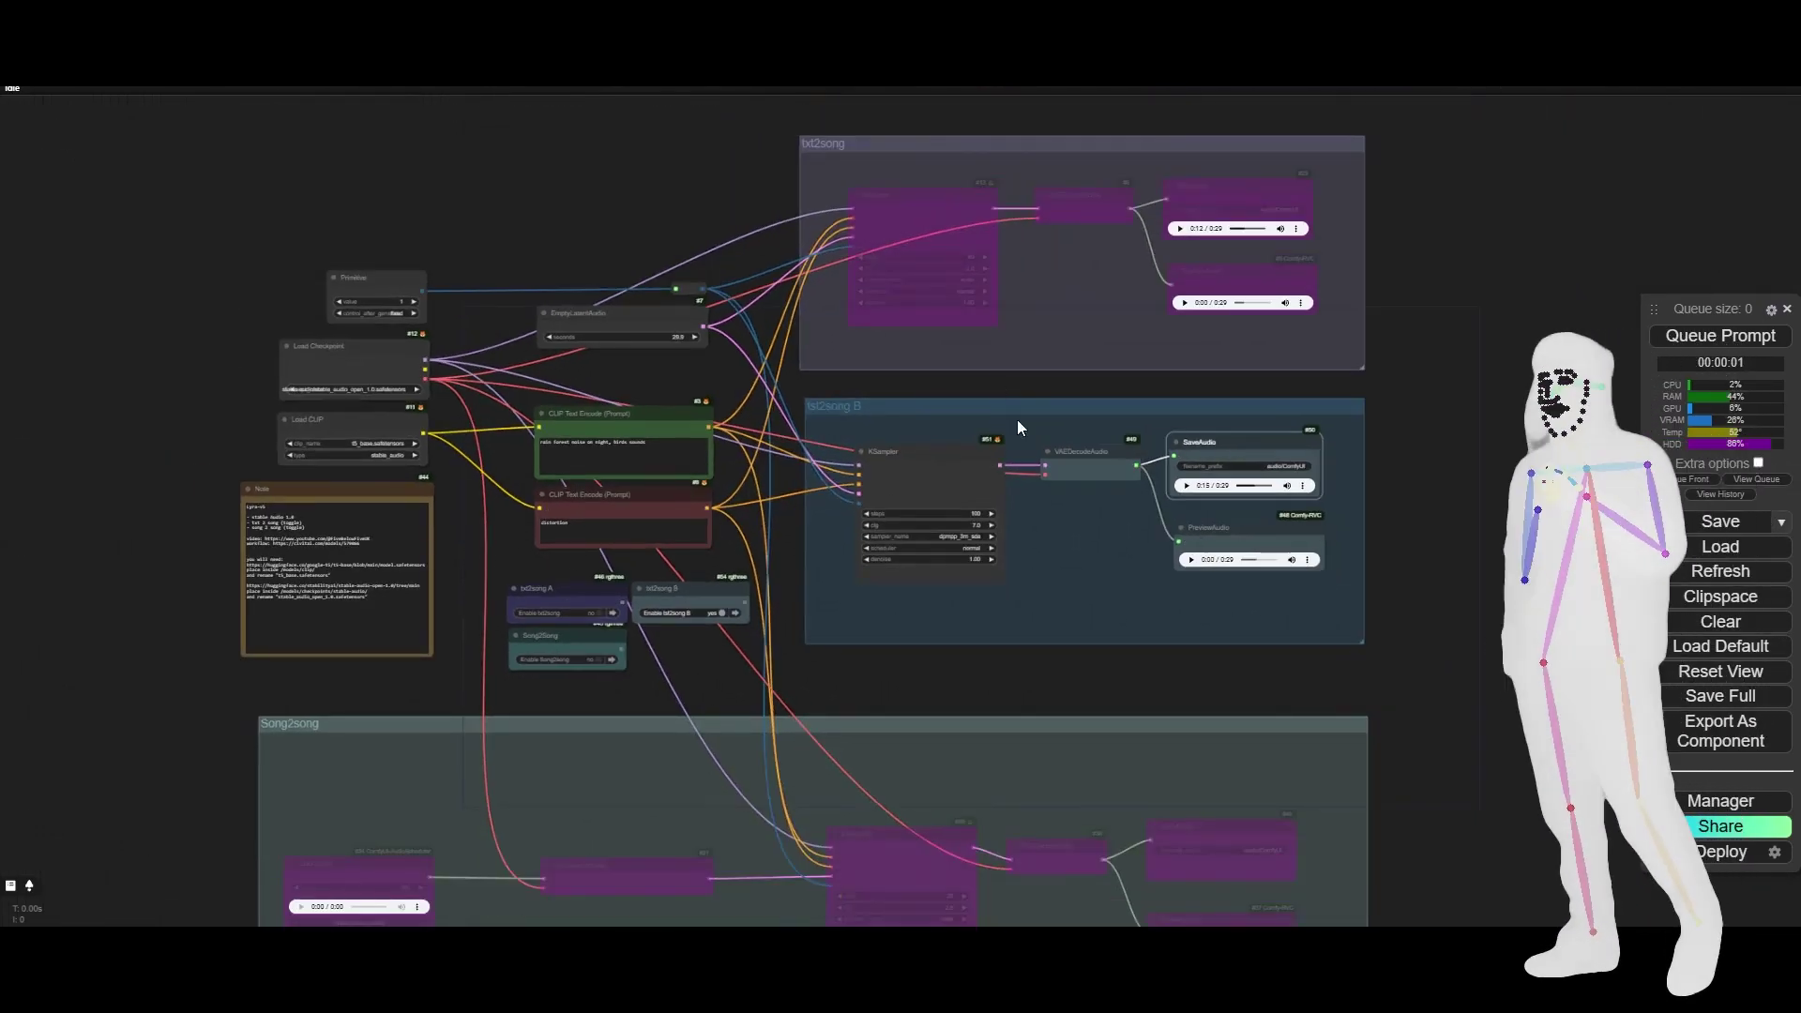
drag(779, 550, 844, 488)
scroll(841, 482, down, 3)
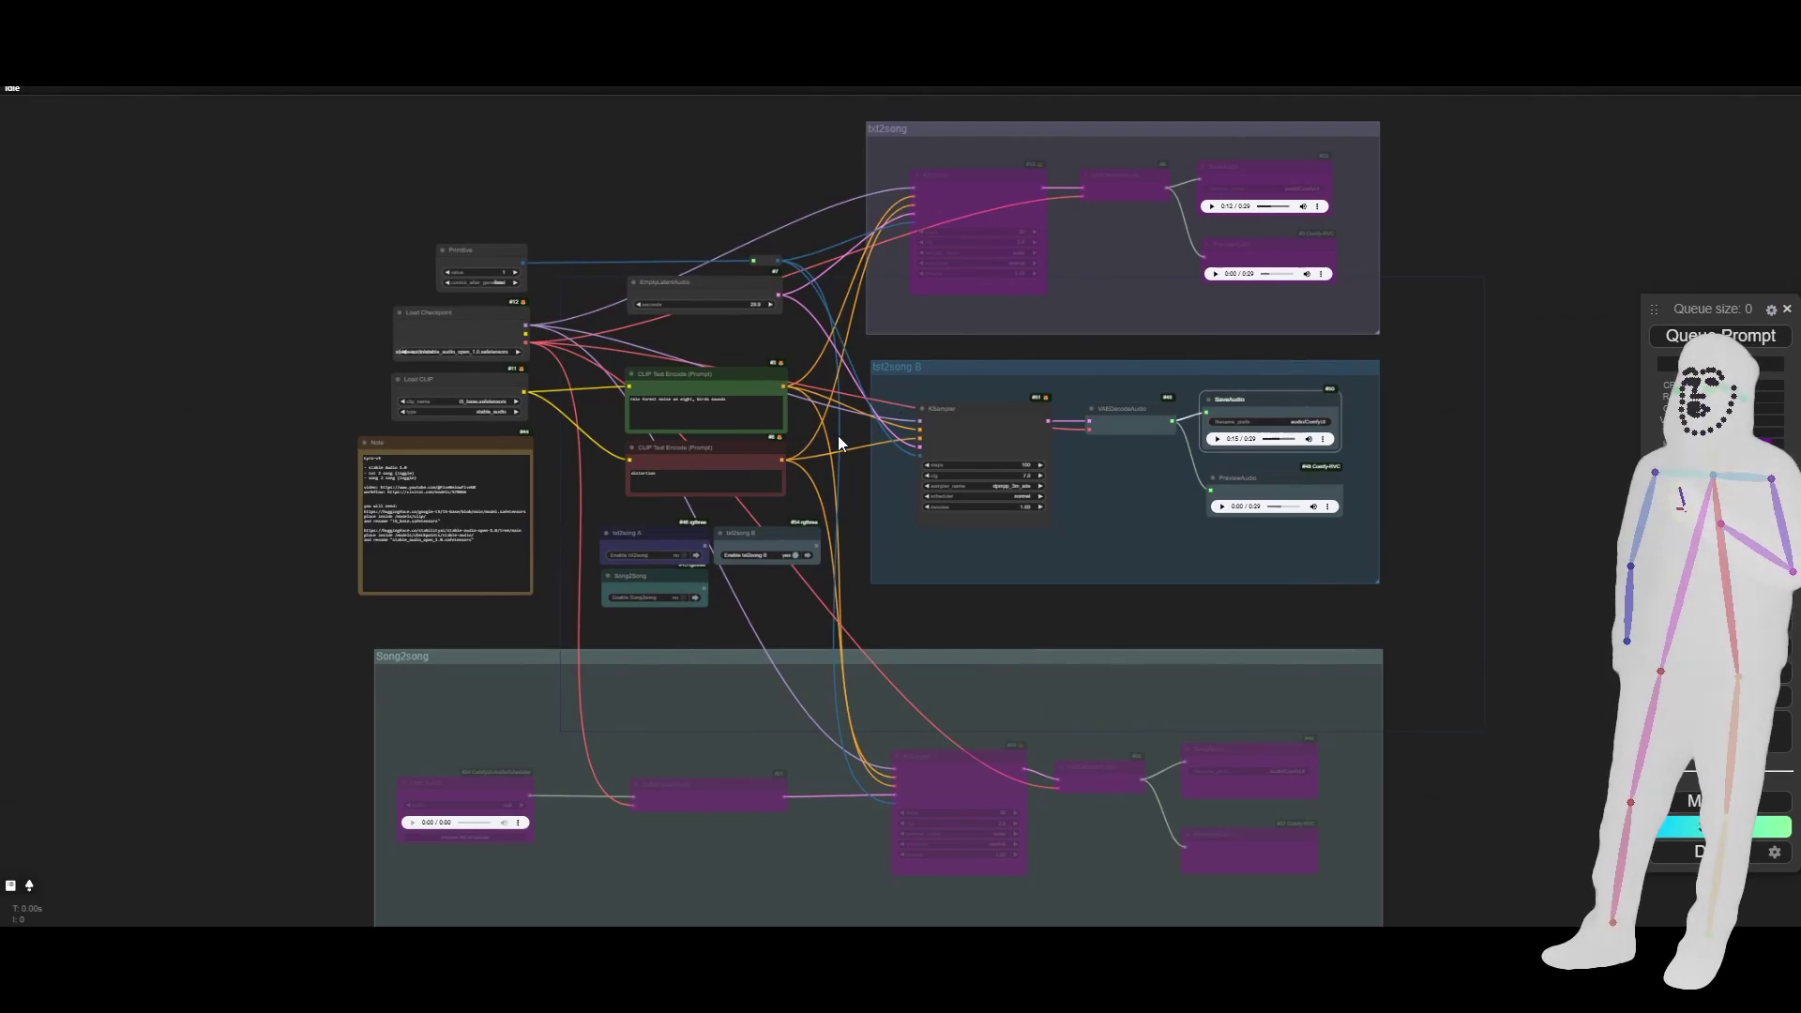
scroll(847, 418, down, 2)
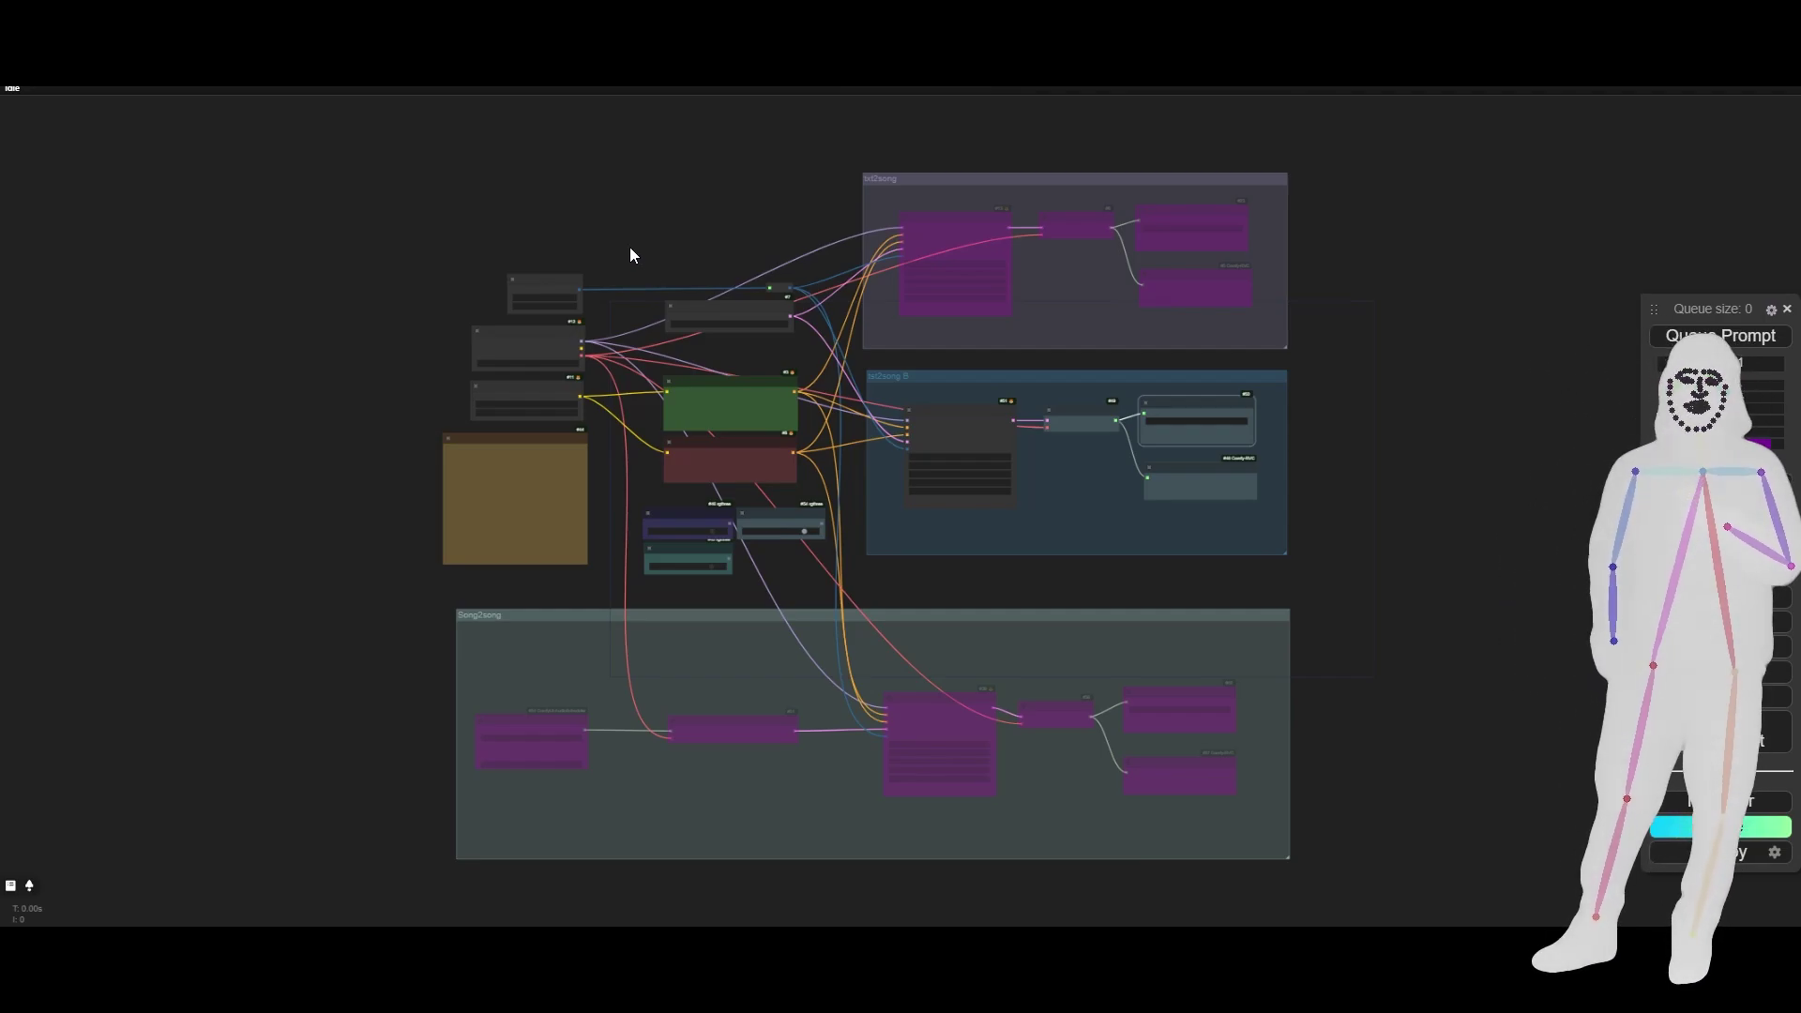
scroll(836, 414, up, 5)
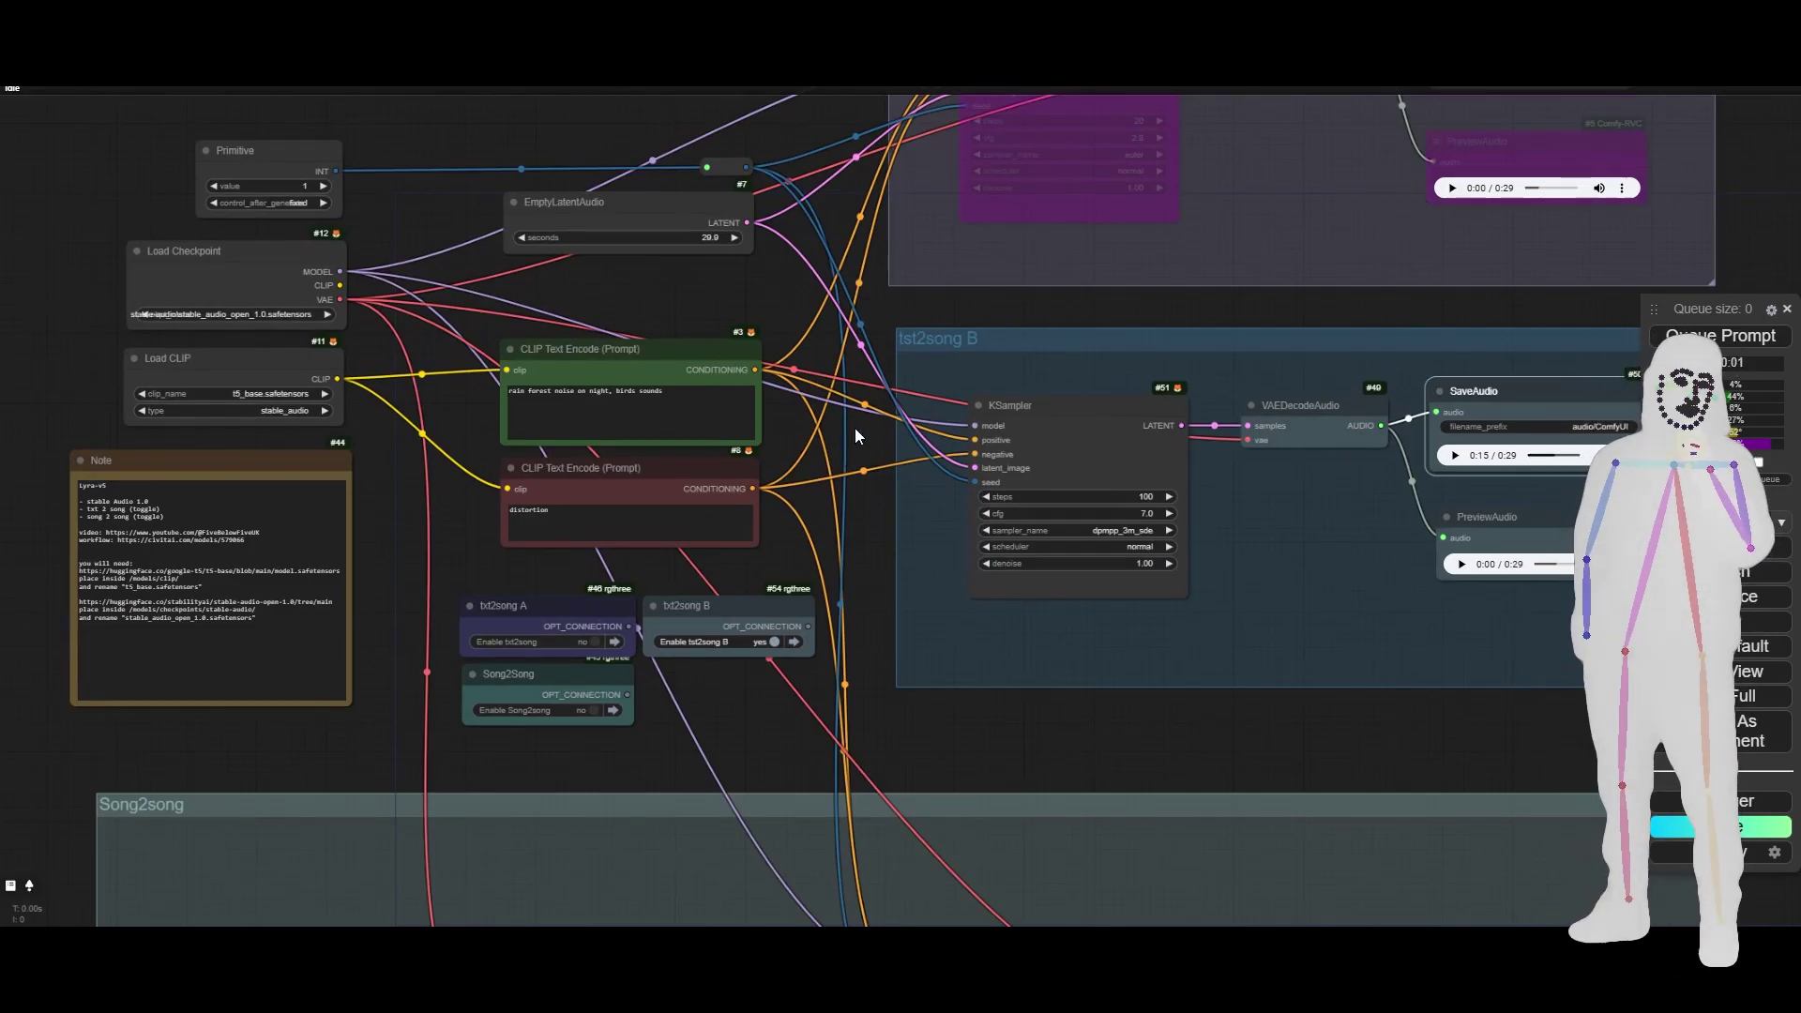
scroll(856, 436, down, 5)
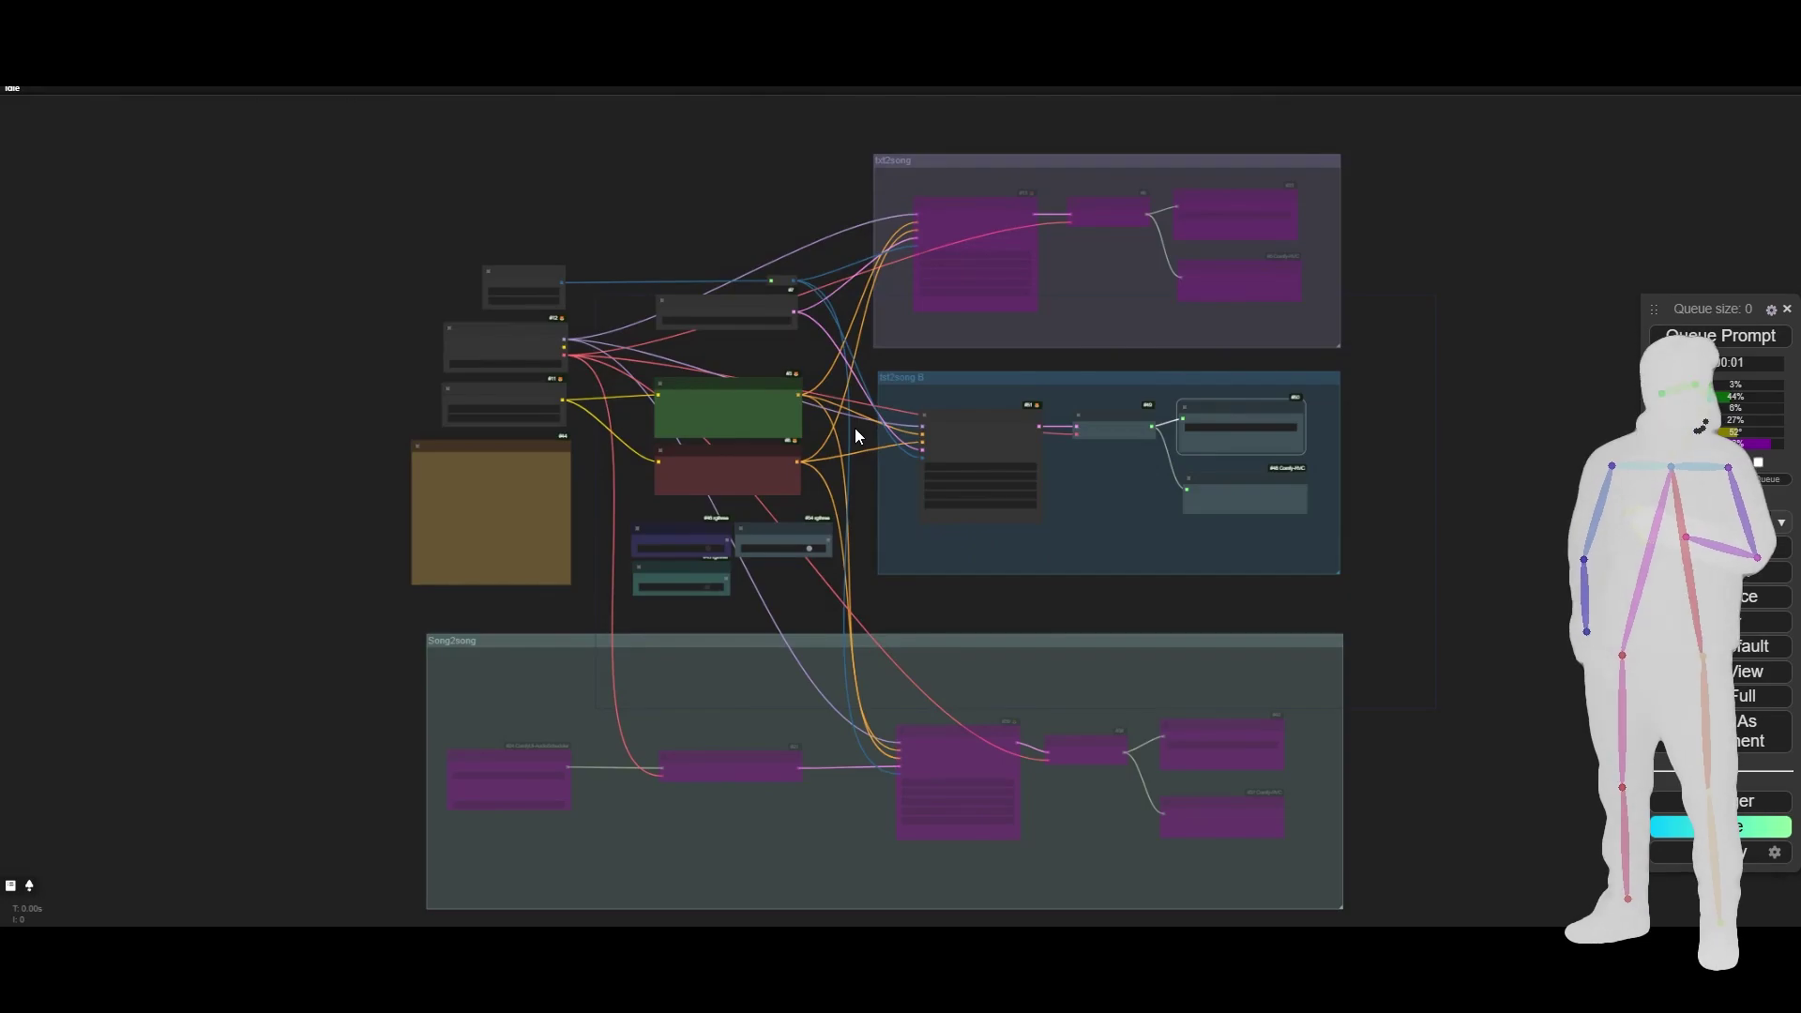